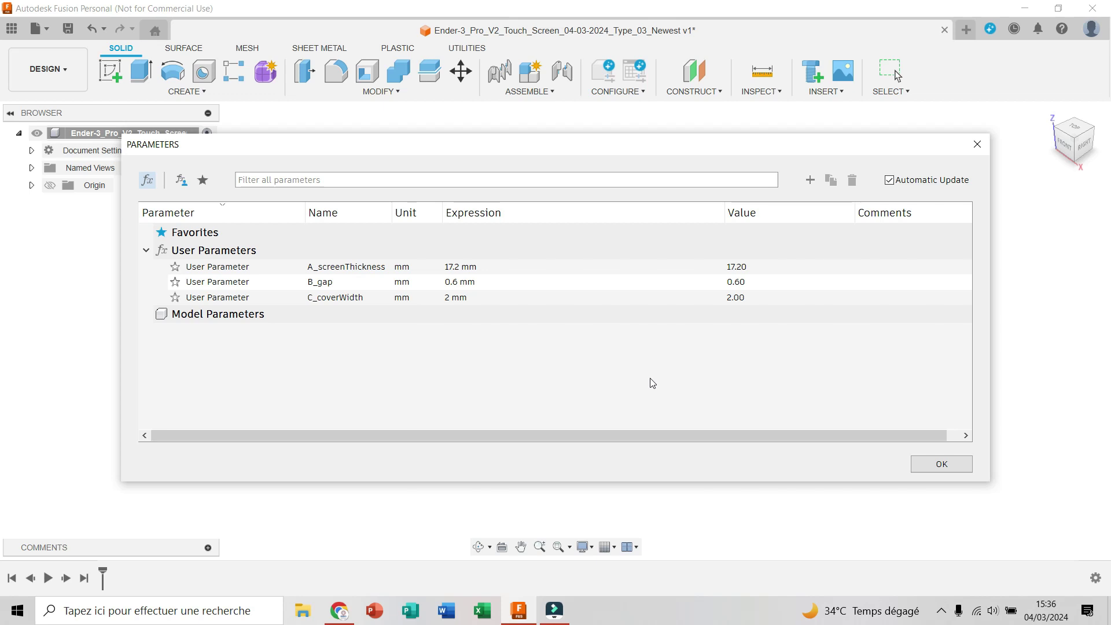
# Add a user parameter named F_displayHeight in mm with an expression of 95.
pyautogui.click(808, 181)
pyautogui.write('F_displayHeight')
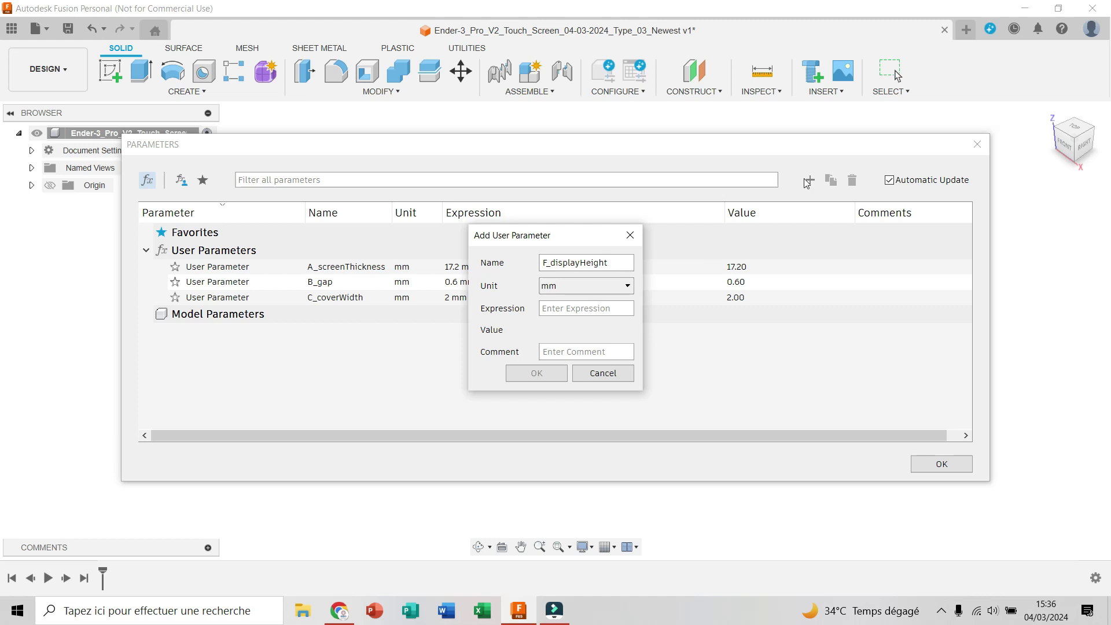
pyautogui.click(583, 308)
pyautogui.write('95')
pyautogui.click(529, 376)
# Add a user parameter named G_displayWidth in mm with an expression of 54.
pyautogui.click(808, 180)
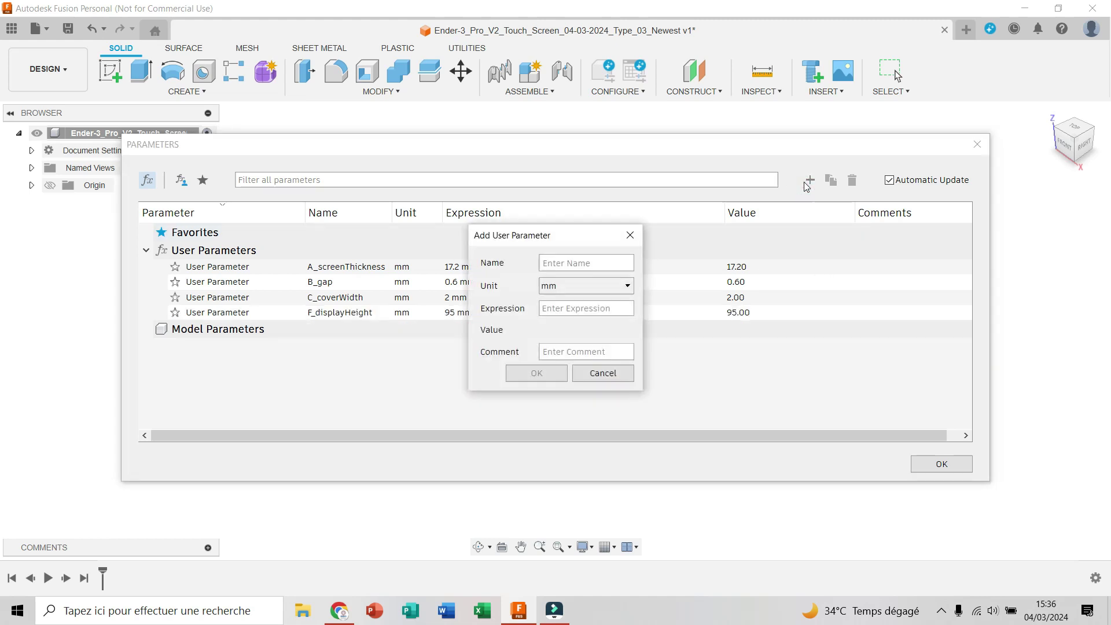
pyautogui.write('G_displayWidt')
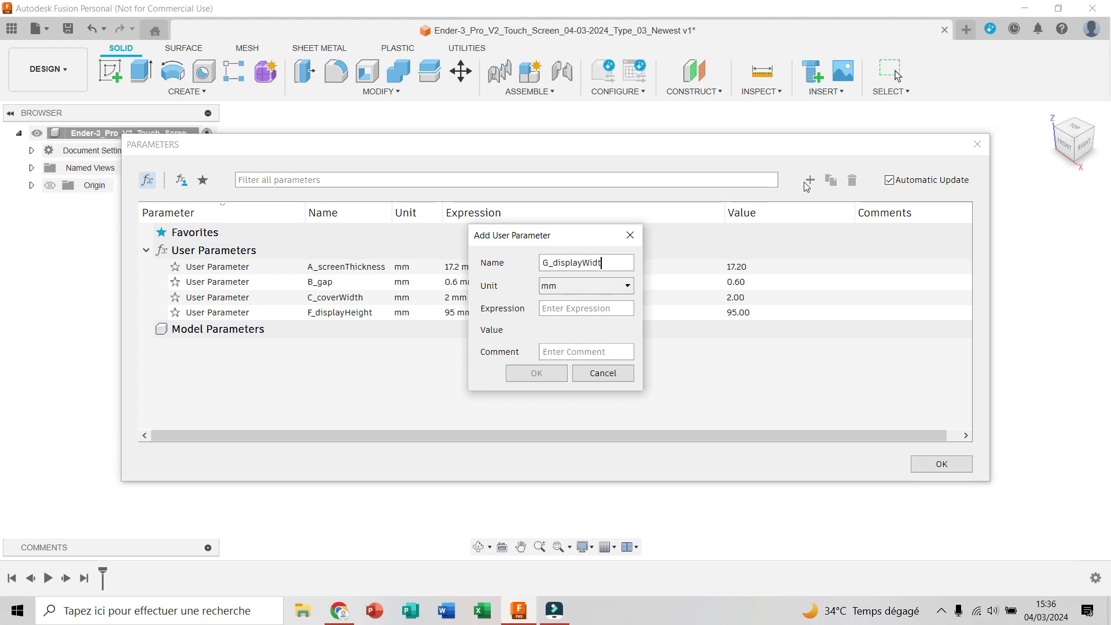
pyautogui.write('h54')
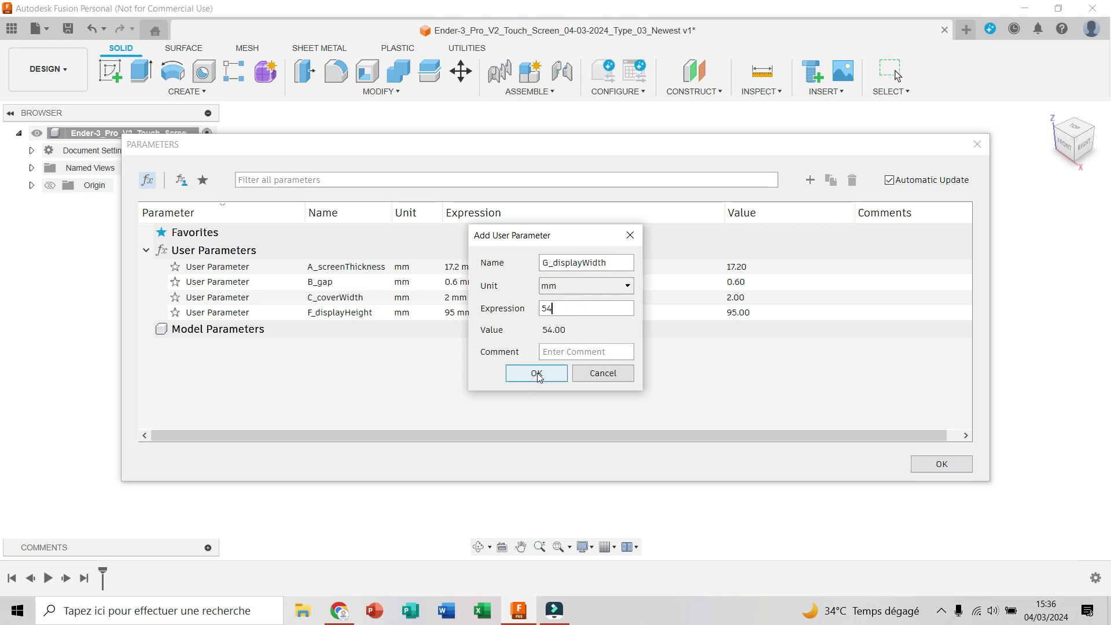
pyautogui.click(558, 373)
# Add a user parameter named H_displayBottom in mm with an expression of 20.
pyautogui.click(810, 180)
pyautogui.write('H_displayBottom')
pyautogui.click(582, 308)
pyautogui.write('20')
pyautogui.press('Return')
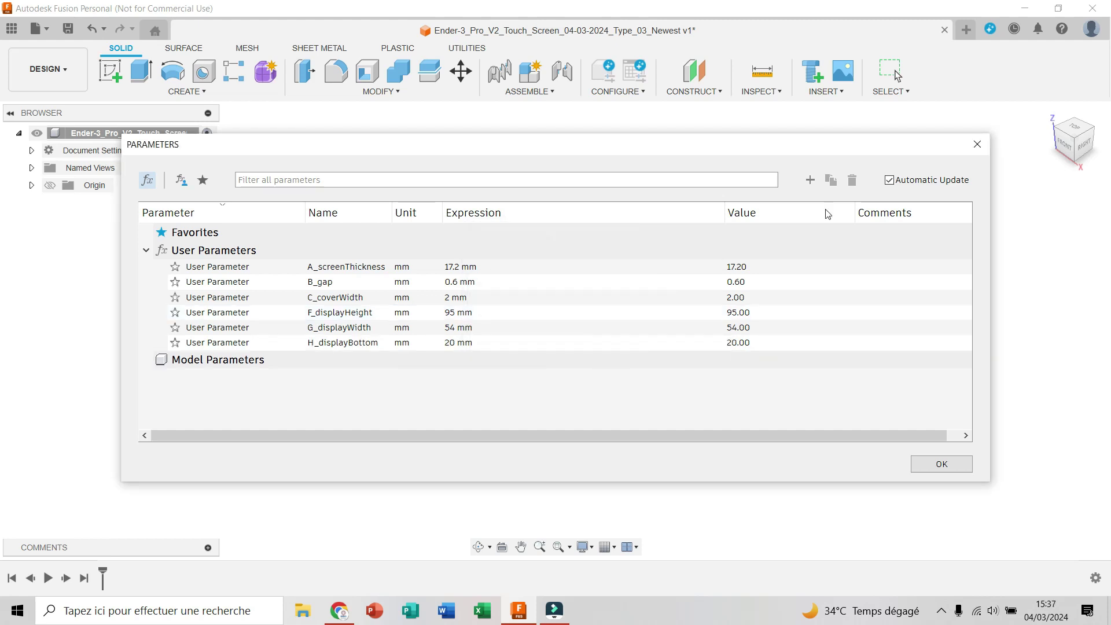
# Add a user parameter named I_displayLeft in mm with an expression of 20.
pyautogui.click(810, 180)
pyautogui.write('I_displa')
pyautogui.write('y')
pyautogui.write('20')
pyautogui.press('Return')
# Add a user parameter named J_displayRight in mm with an expression of 20.
pyautogui.click(810, 180)
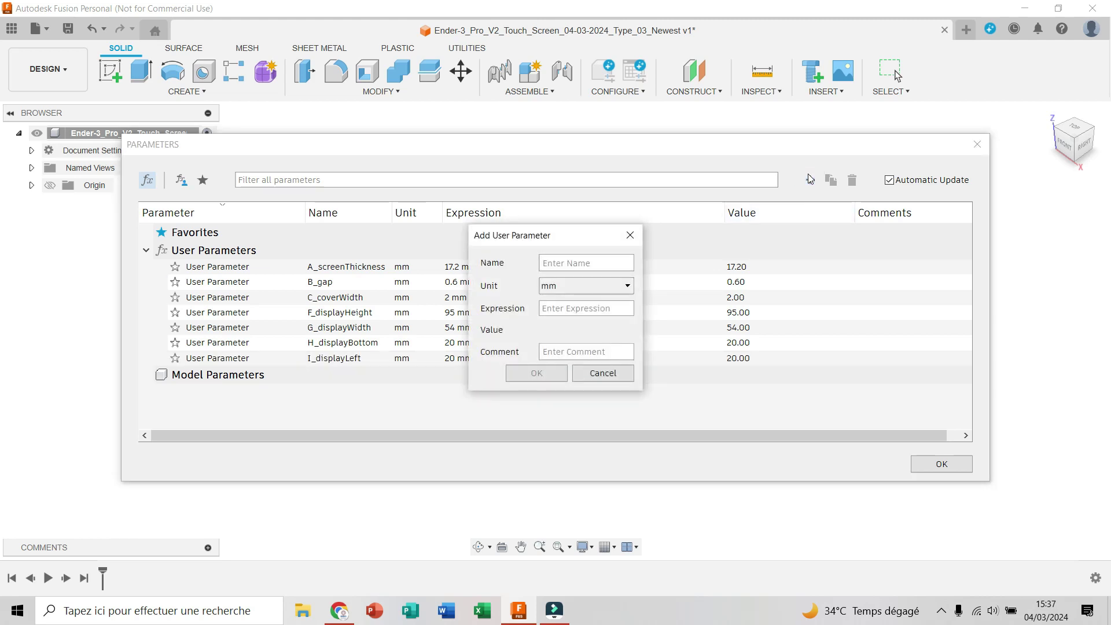
pyautogui.write('J')
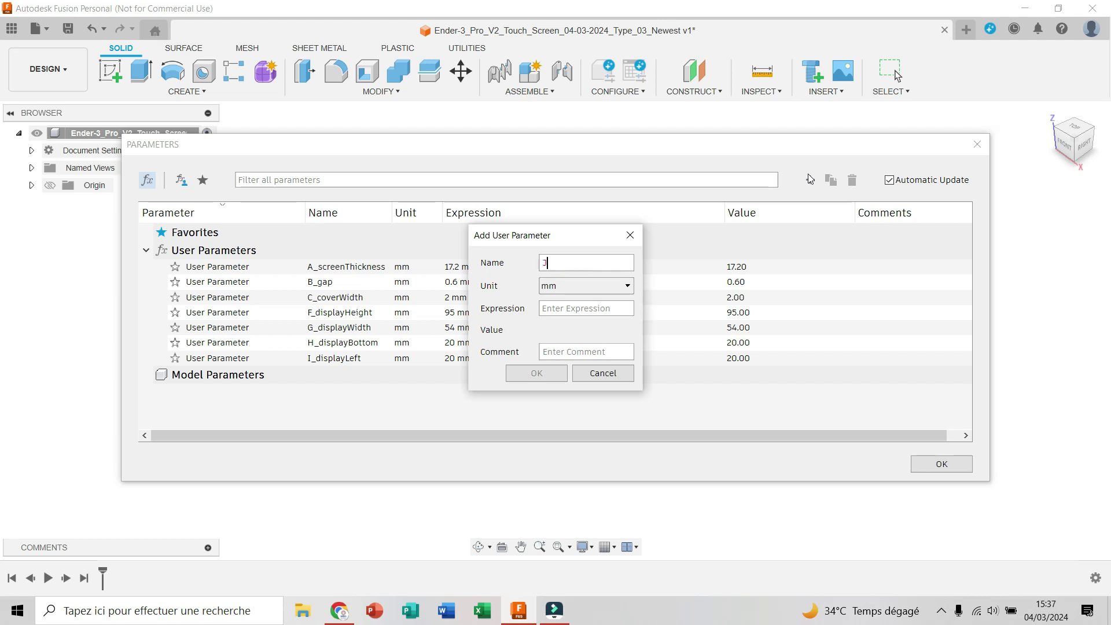
pyautogui.write('_DidisplayRight')
pyautogui.click(562, 309)
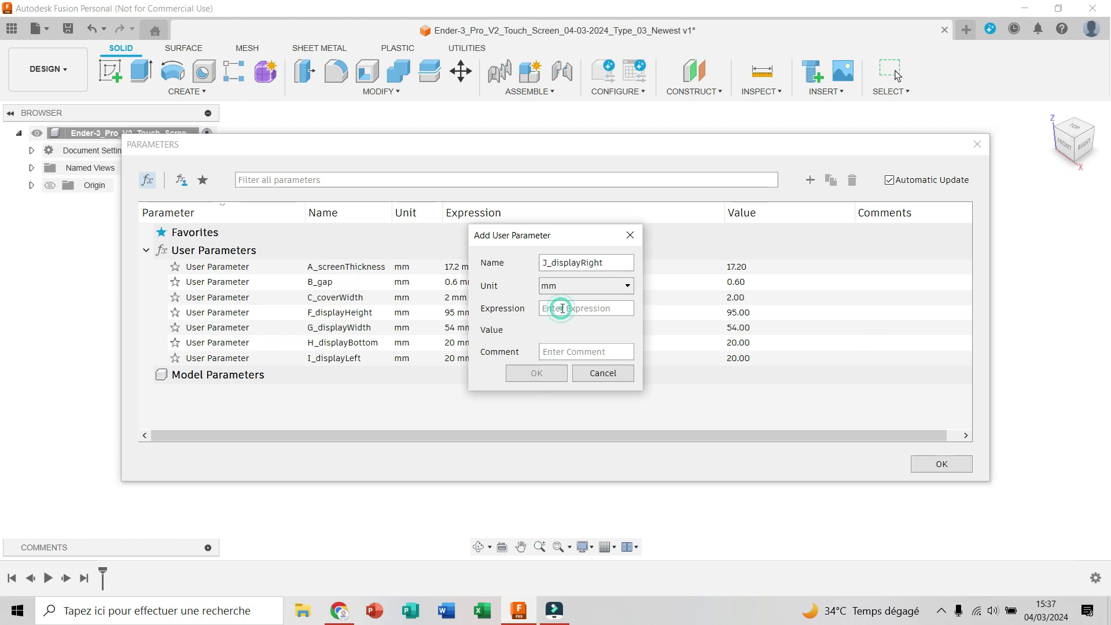
pyautogui.write('1')
pyautogui.press('BackSpace')
pyautogui.write('20')
pyautogui.click(553, 375)
# Add a user parameter named k_displayTop in mm with an expression of 20.
pyautogui.click(811, 181)
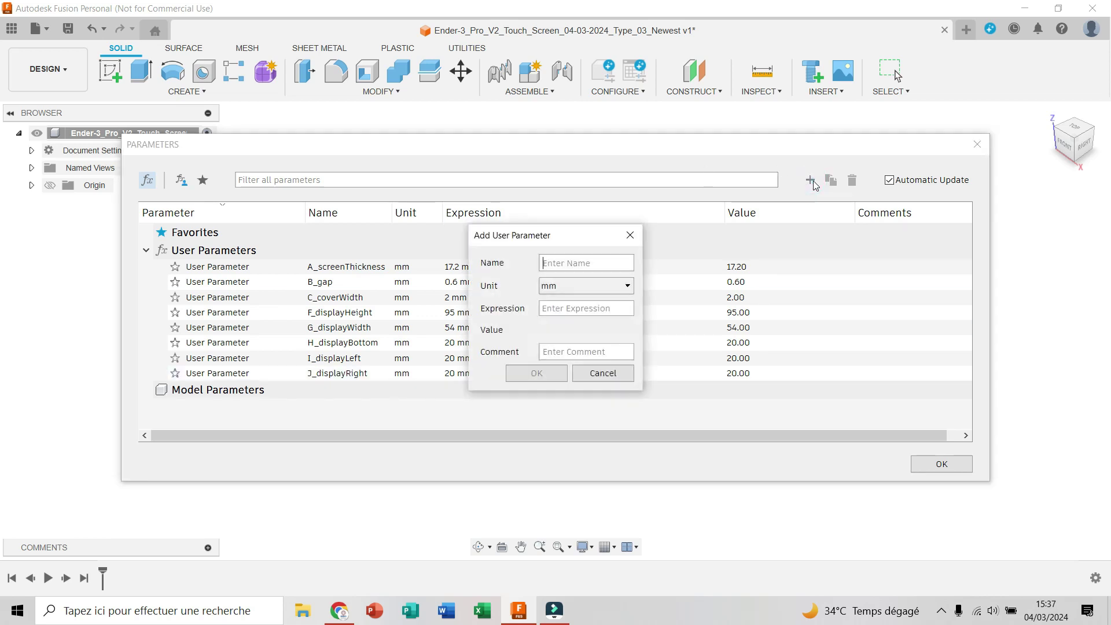
pyautogui.write('k_displayTop20')
pyautogui.press('Return')
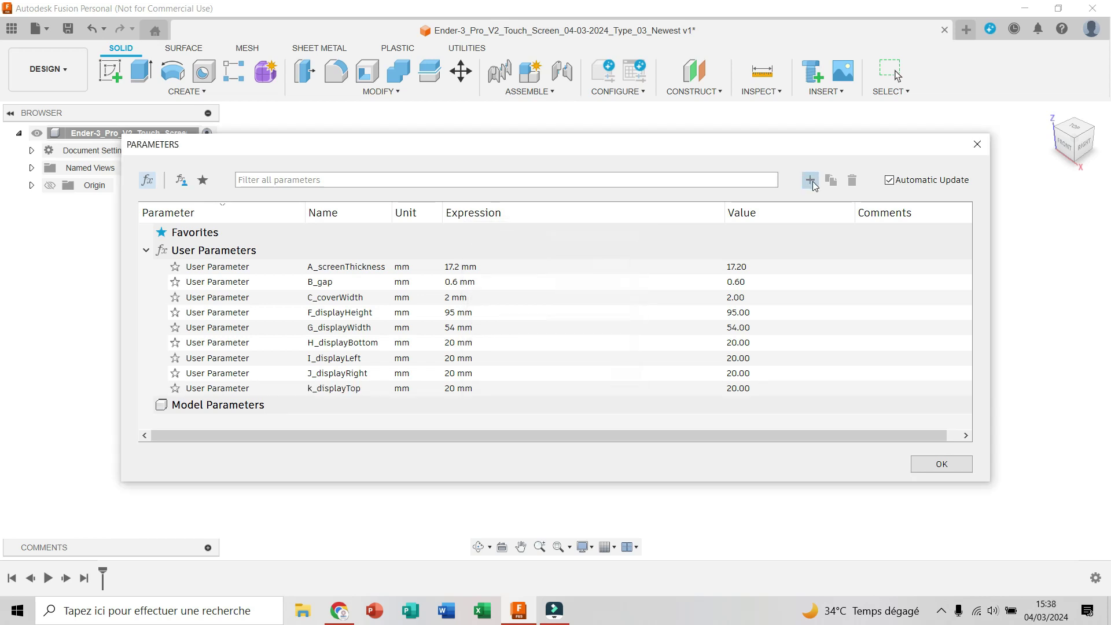
# Add a user parameter named L_screwDistance_H in mm with an expression of 66.
pyautogui.click(810, 181)
pyautogui.write('L_')
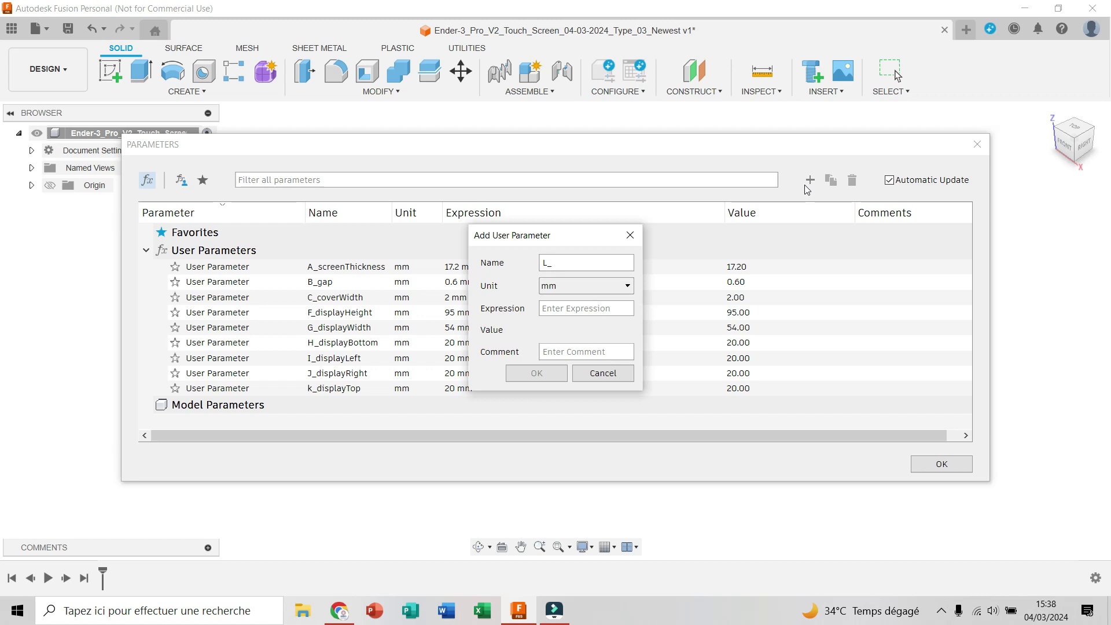
pyautogui.write('screwDistance_')
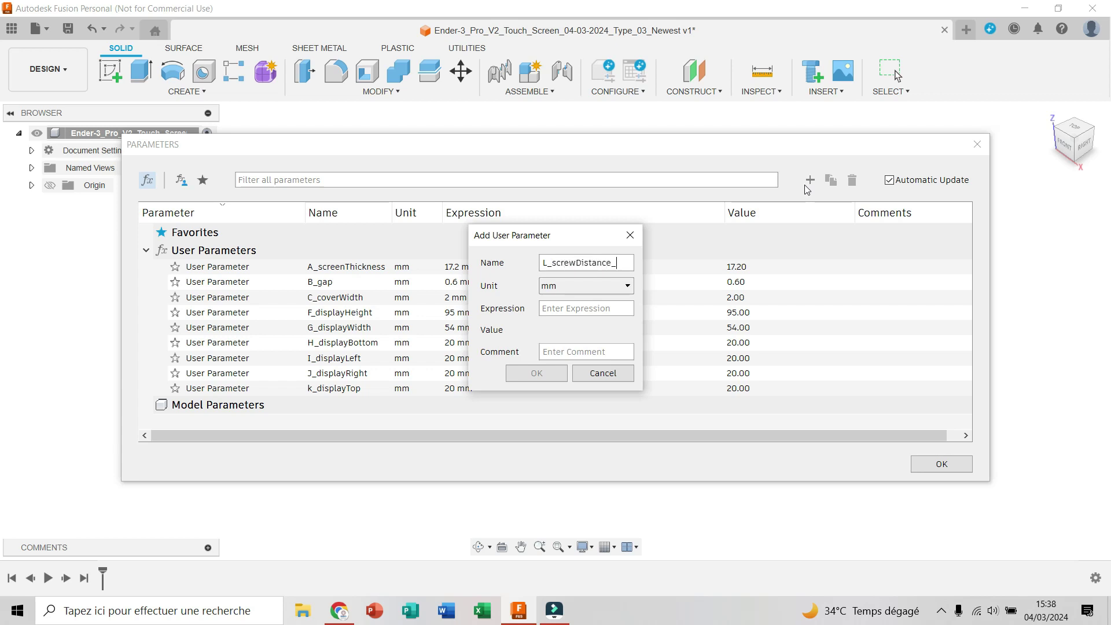
pyautogui.write('66')
pyautogui.press('Return')
# Add a user parameter named M_screwDistance_V in mm with an expression of 114.
pyautogui.click(811, 180)
pyautogui.write('M_')
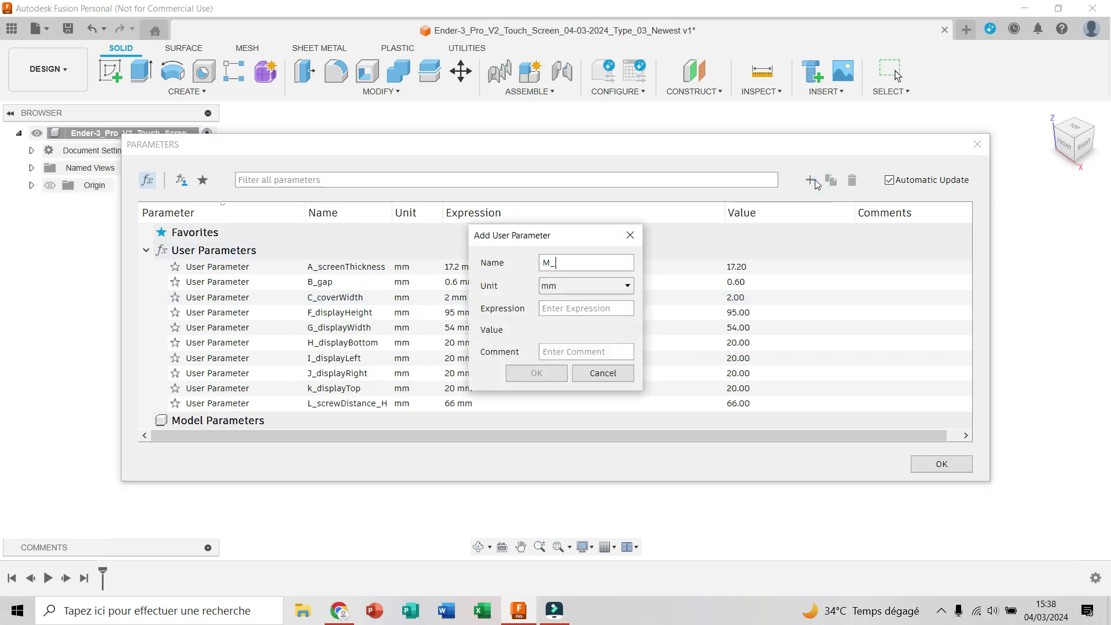
pyautogui.write('screwDisptance_V')
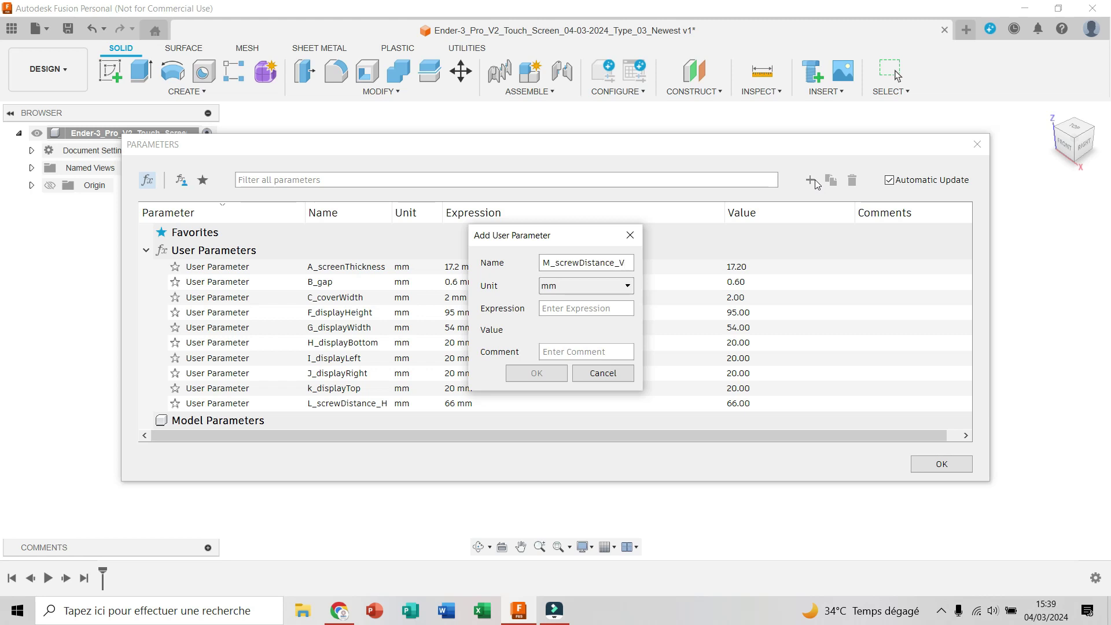
pyautogui.click(609, 308)
pyautogui.write('114')
pyautogui.press('Return')
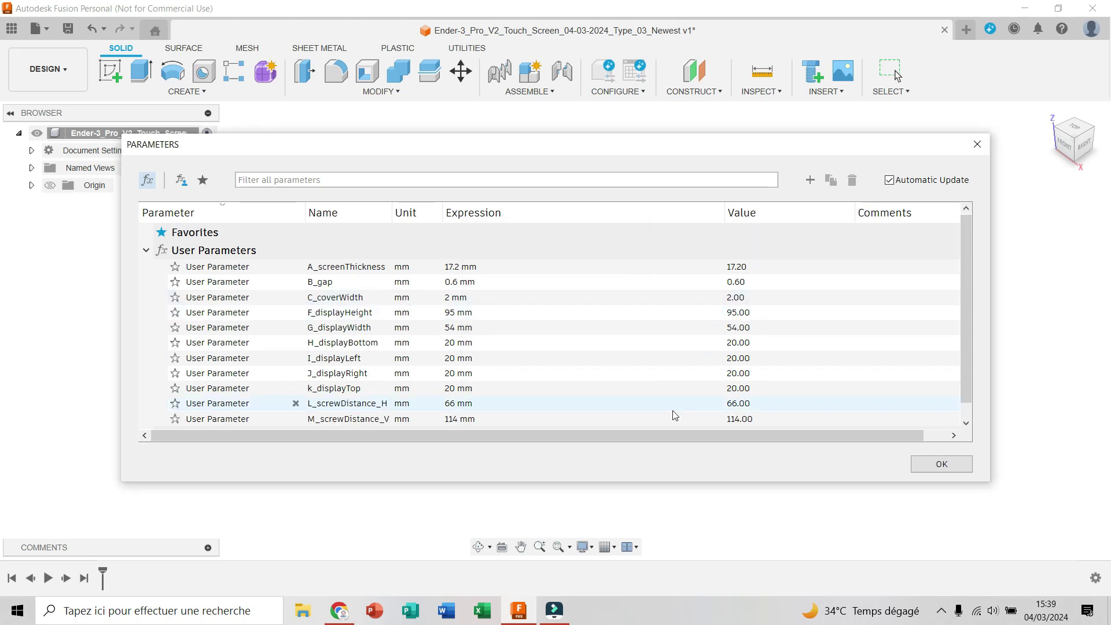
# Add a user parameter named N_screwDiameter in mm with an expression of 4.
pyautogui.click(810, 180)
pyautogui.write('N_screwDiameter')
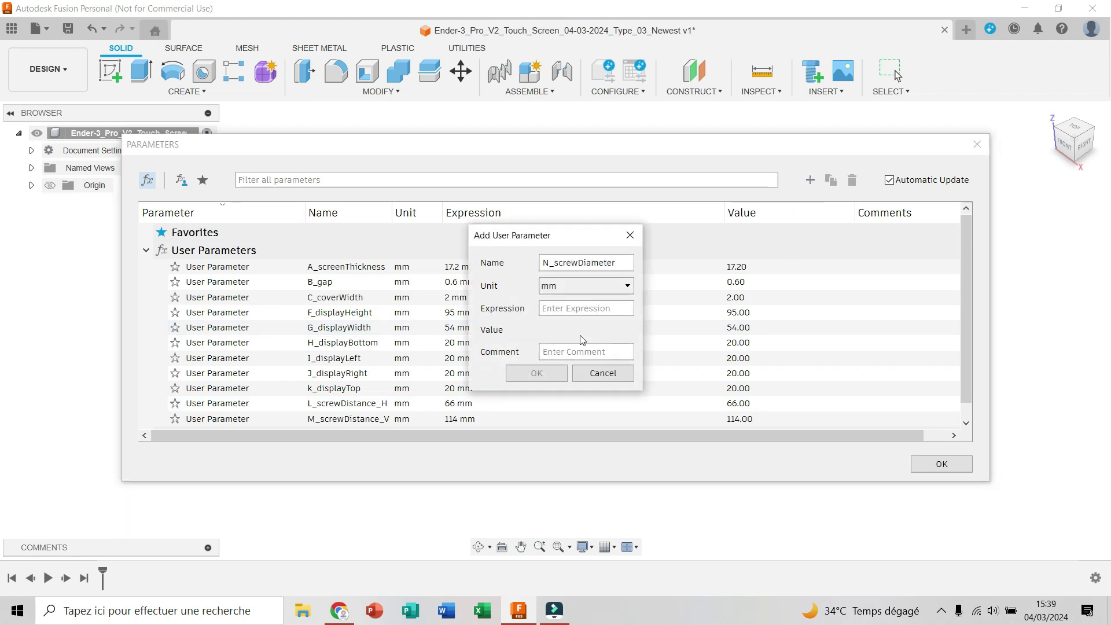
pyautogui.click(585, 310)
pyautogui.write('4')
pyautogui.press('Return')
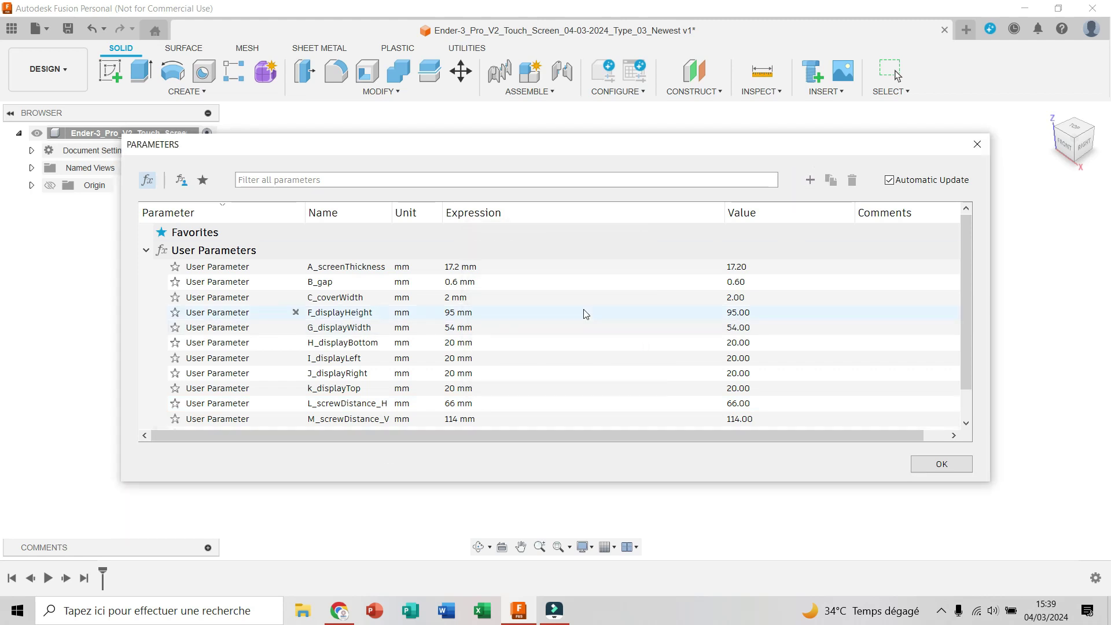
# Add a user parameter named O_leapWidth in mm with an expression of 6.
pyautogui.click(810, 180)
pyautogui.write('O_leapWidth')
pyautogui.click(576, 314)
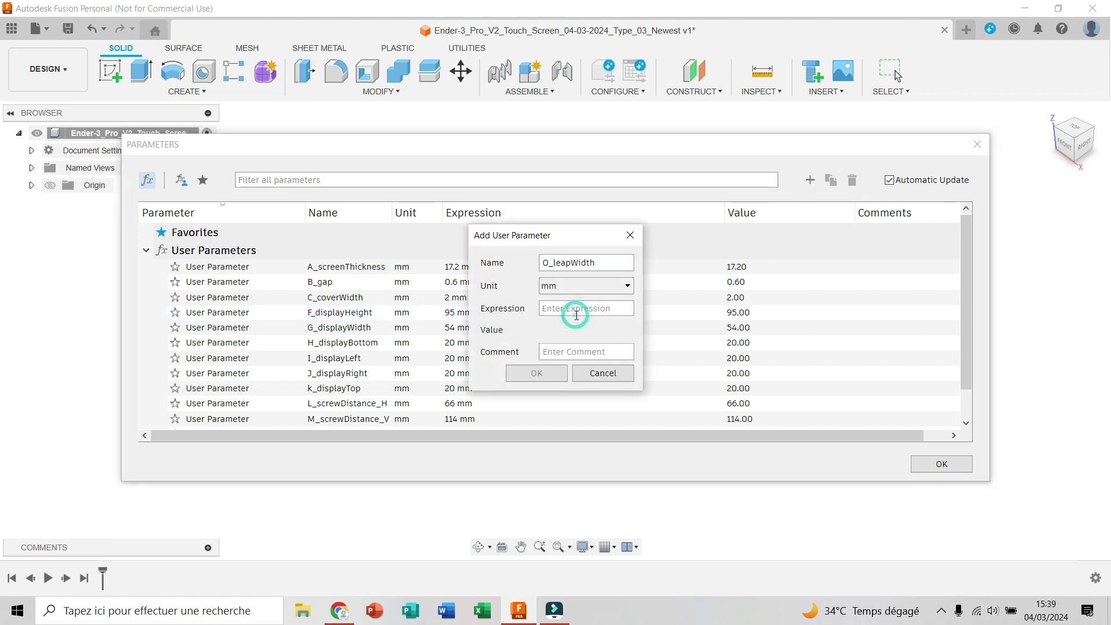
pyautogui.write('6')
pyautogui.press('Return')
# Add a user parameter named P_screwLeft in mm with an expression of 9.
pyautogui.scroll(-3, 967, 364)
pyautogui.click(810, 182)
pyautogui.write('P_screwLeft')
pyautogui.click(586, 310)
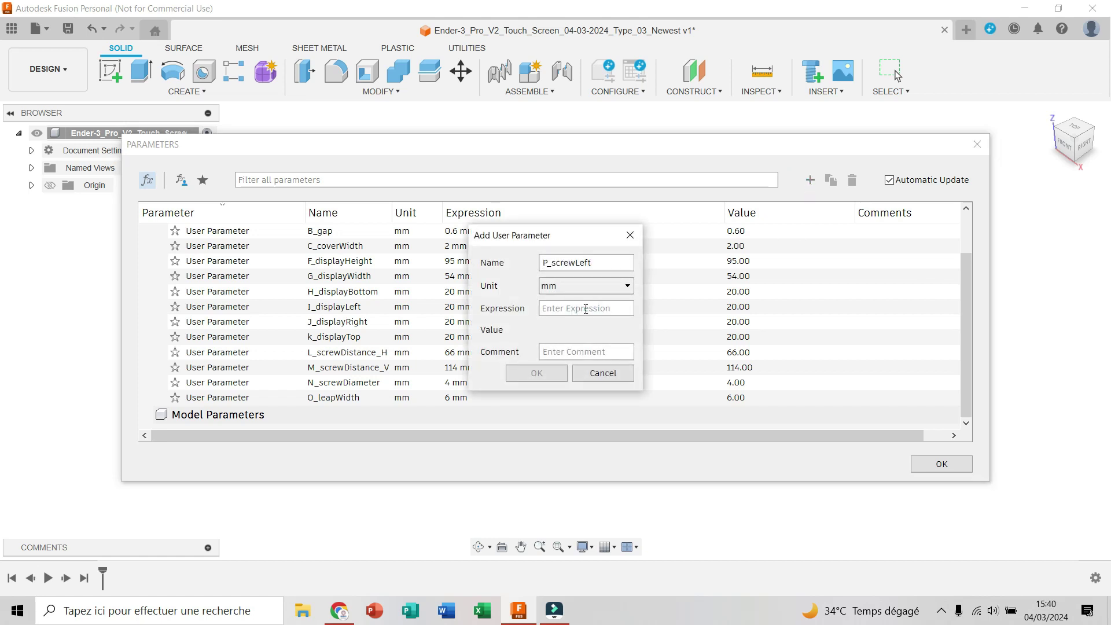
pyautogui.write('9')
pyautogui.press('Return')
# Add a user parameter named Q_screwTop in mm with an expression of 10.
pyautogui.click(810, 180)
pyautogui.write('Q_screwTop')
pyautogui.click(586, 309)
pyautogui.write('10')
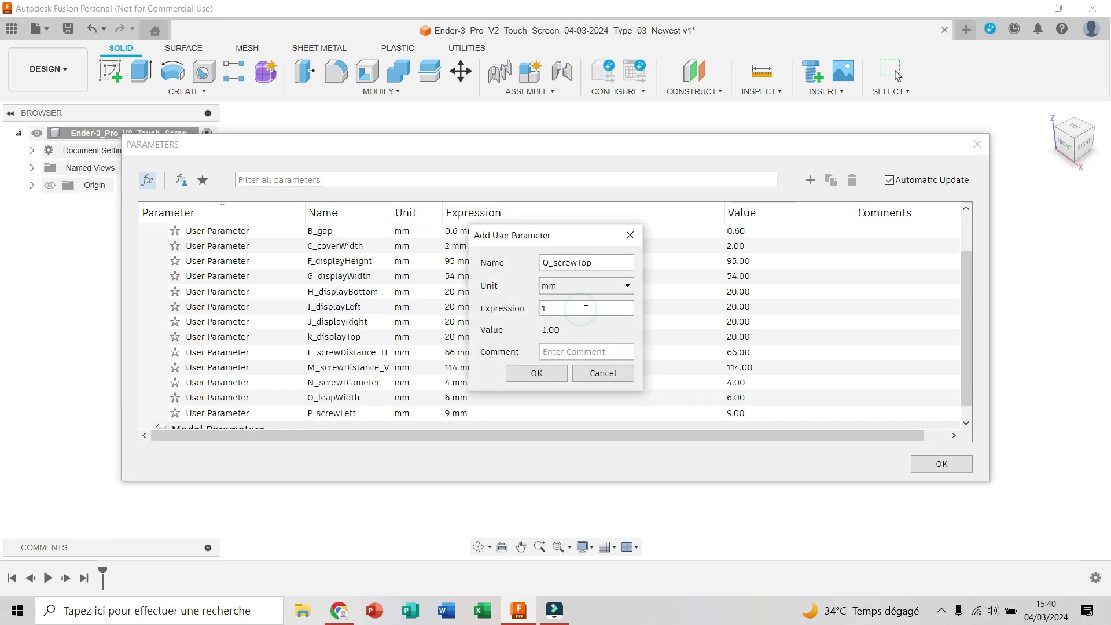
pyautogui.press('Return')
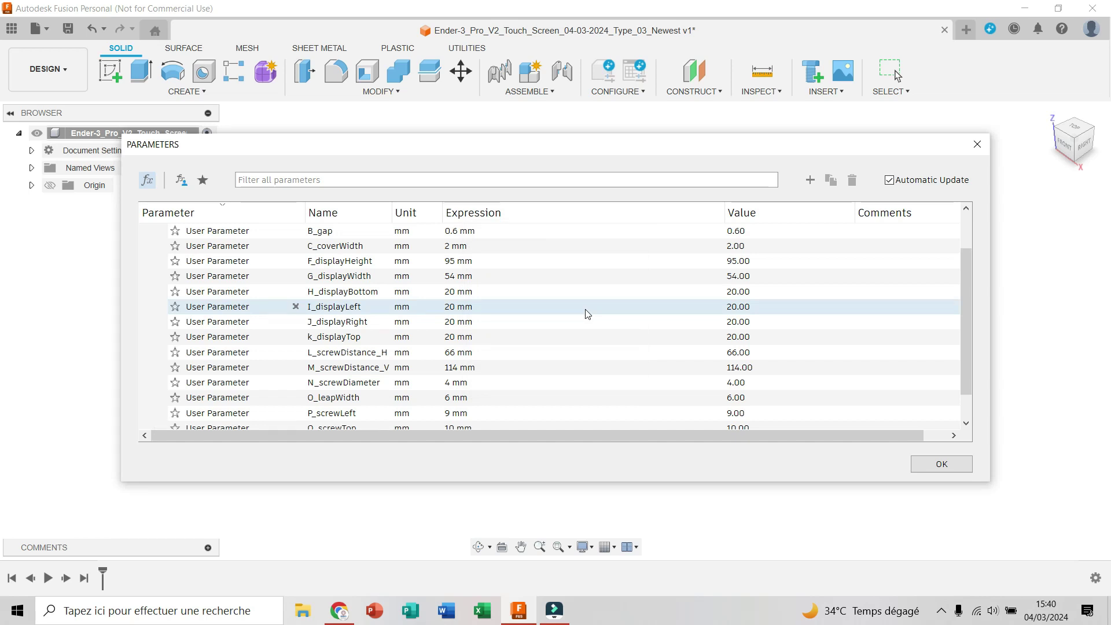
# Add a user parameter named R_chamferHeight in mm with the expression B_gap + C_coverWidth + k_displayTop.
pyautogui.click(810, 180)
pyautogui.write('R_chamferHeight')
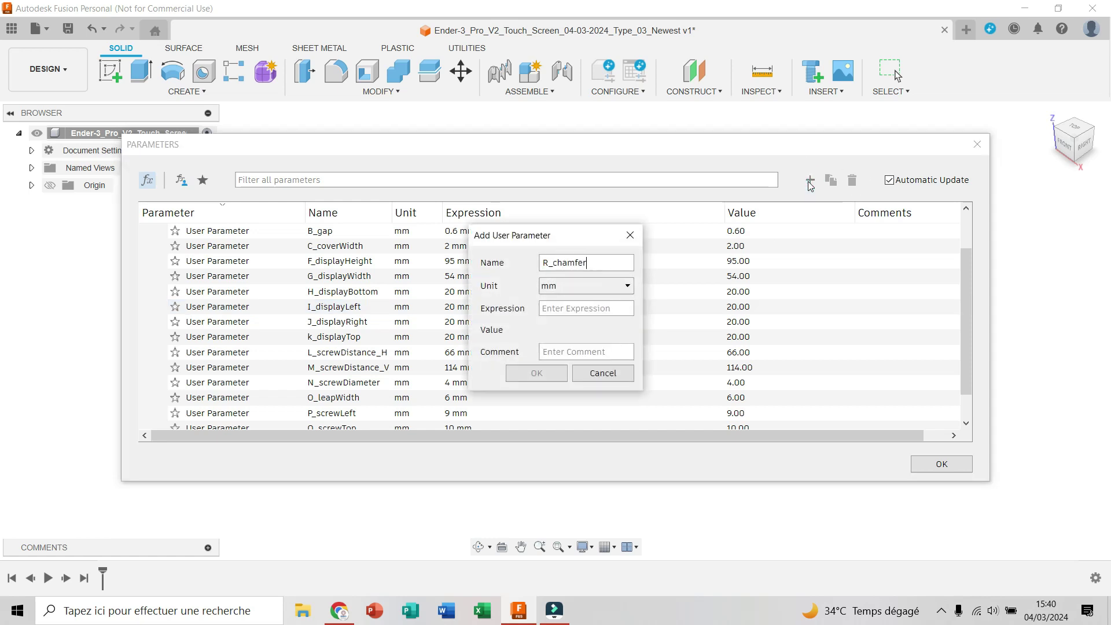
pyautogui.click(551, 308)
pyautogui.write('B')
pyautogui.click(577, 330)
pyautogui.write('+C')
pyautogui.click(594, 331)
pyautogui.write('+k')
pyautogui.click(594, 332)
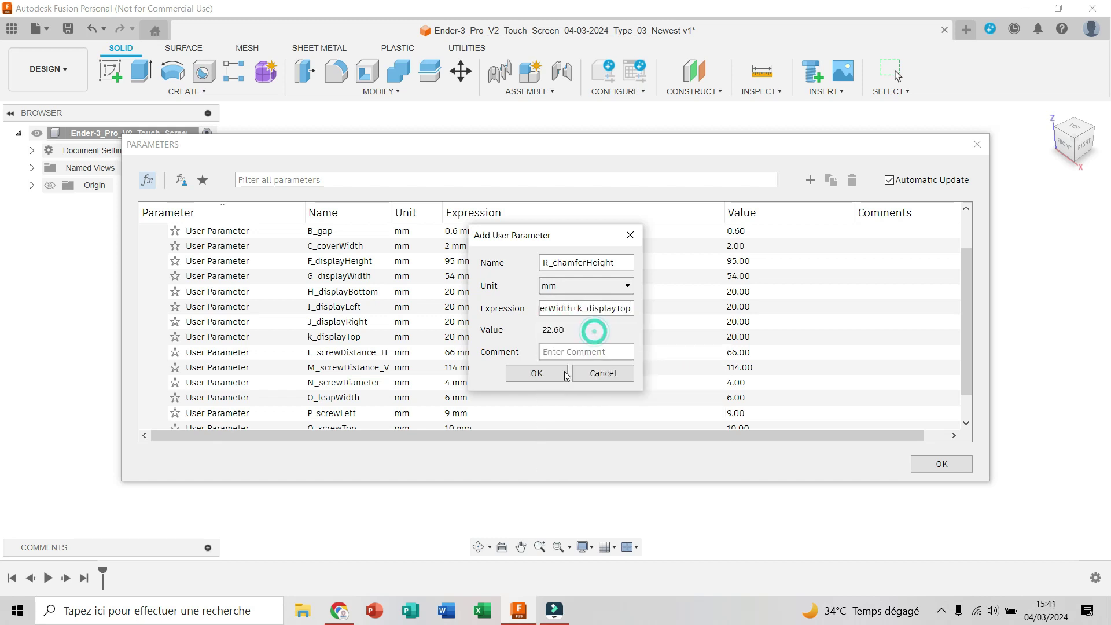
pyautogui.click(548, 373)
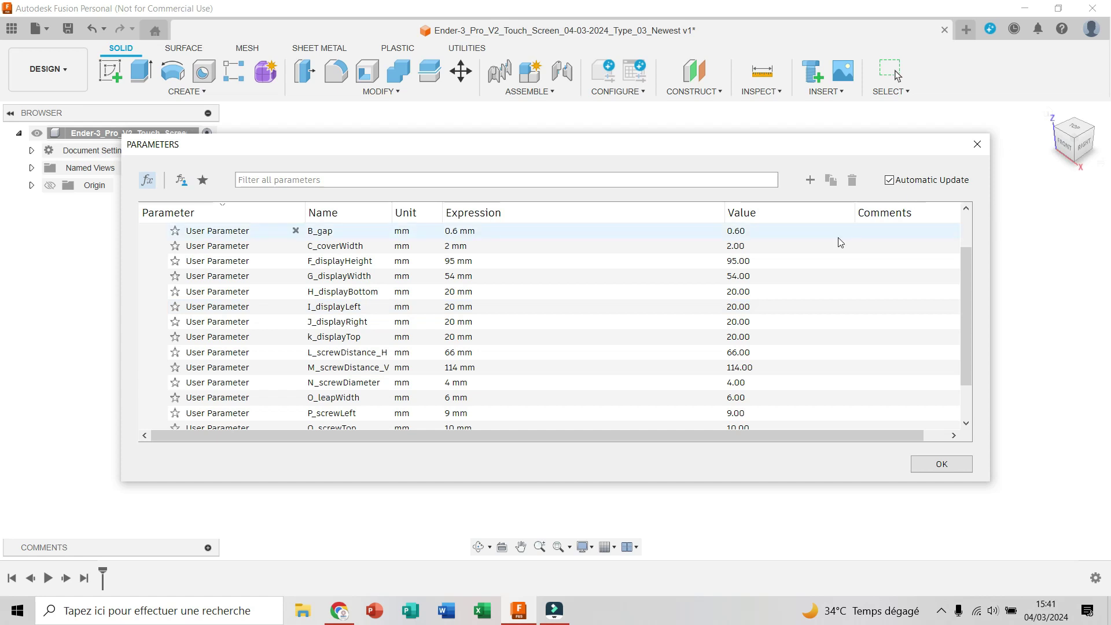
# Add a user parameter named S_chamferAngle_L with its unit set to deg and an expression of 168.7.
pyautogui.click(809, 180)
pyautogui.write('S_chamferAngle_le')
pyautogui.press('BackSpace')
pyautogui.press('BackSpace')
pyautogui.press('BackSpace')
pyautogui.press('BackSpace')
pyautogui.write('L')
pyautogui.click(627, 286)
pyautogui.moveTo(672, 327)
pyautogui.mouseDown()
pyautogui.moveTo(660, 355)
pyautogui.moveTo(668, 343)
pyautogui.mouseUp()
pyautogui.click(579, 371)
pyautogui.click(575, 311)
pyautogui.write('45 deg')
pyautogui.press('Return')
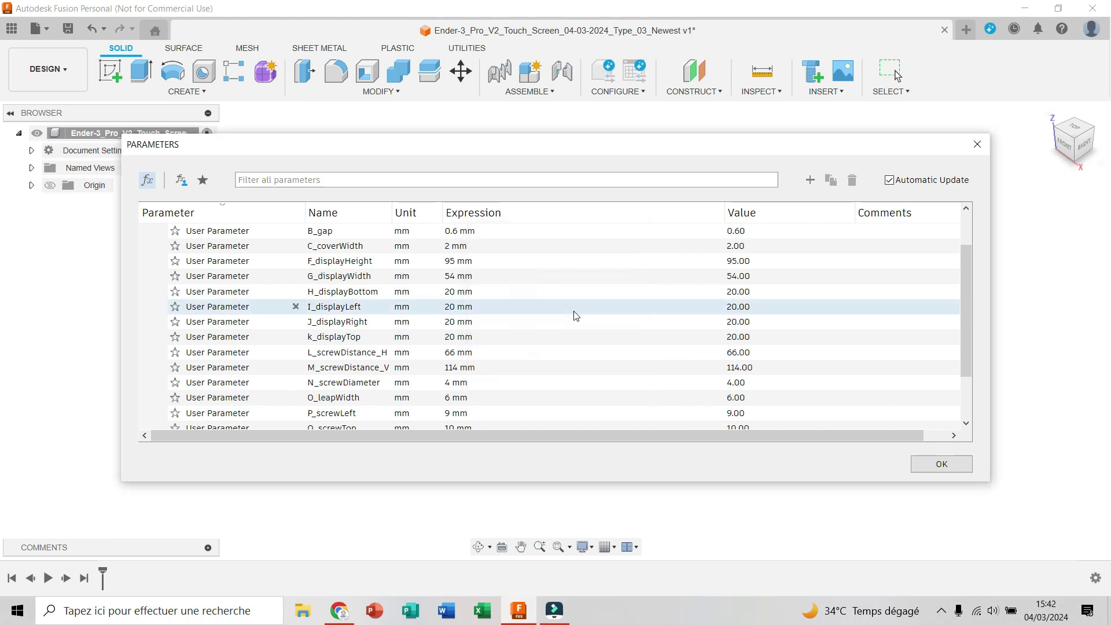
# Add a user parameter named T_chamferAngle_R with its unit set to deg and an expression of 163.3.
pyautogui.scroll(-3, 657, 293)
pyautogui.click(810, 180)
pyautogui.write('T_chamferAngle_R')
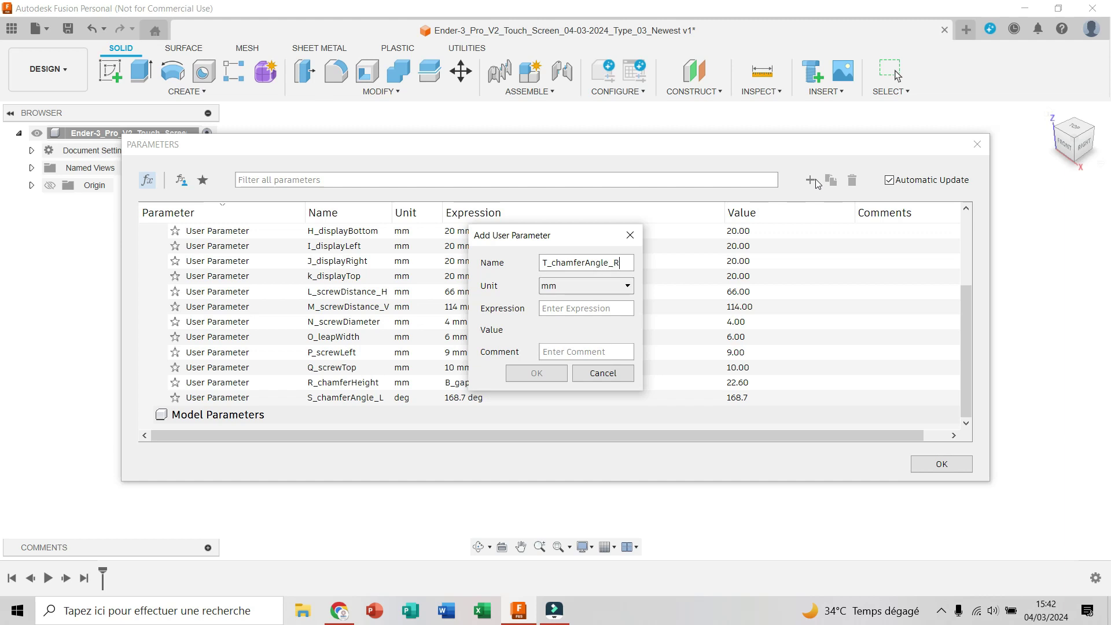
pyautogui.click(627, 285)
pyautogui.scroll(-3, 670, 332)
pyautogui.click(576, 398)
pyautogui.click(563, 311)
pyautogui.write('163.3')
pyautogui.press('Return')
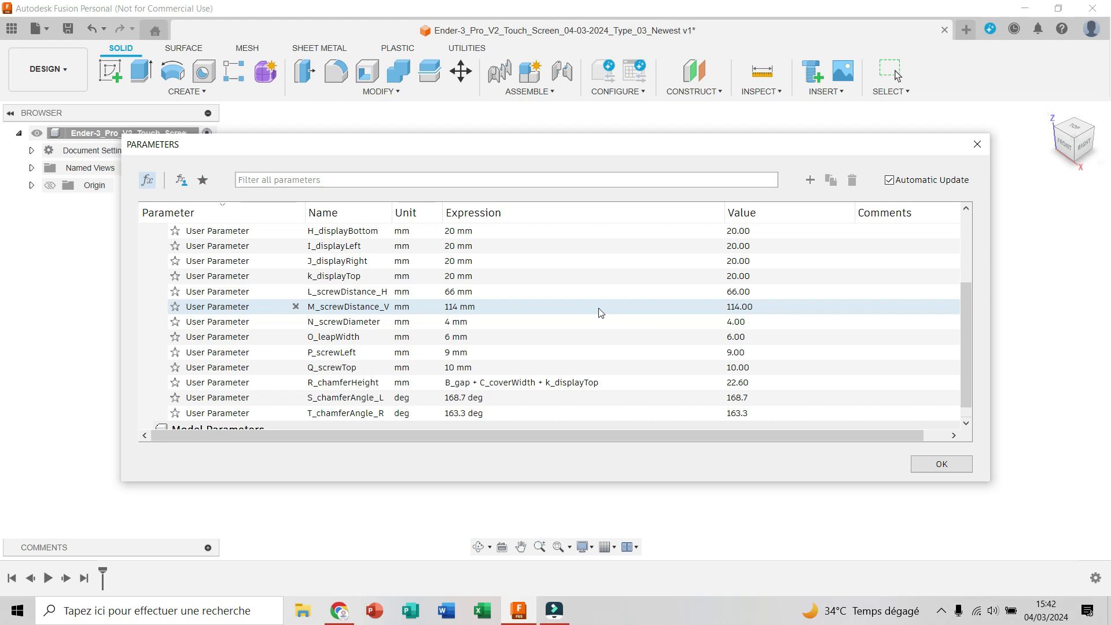
# Add a user parameter named U_lockerWidth_L in mm with an expression of 22.6.
pyautogui.click(810, 180)
pyautogui.write('U')
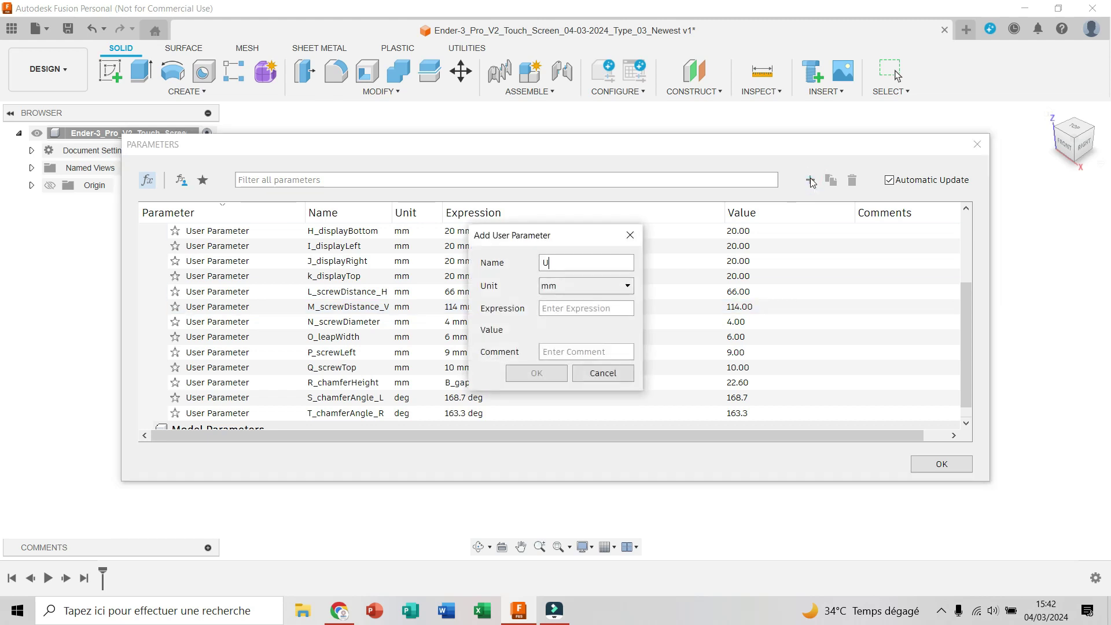
pyautogui.write('_lockerWidth')
pyautogui.click(571, 308)
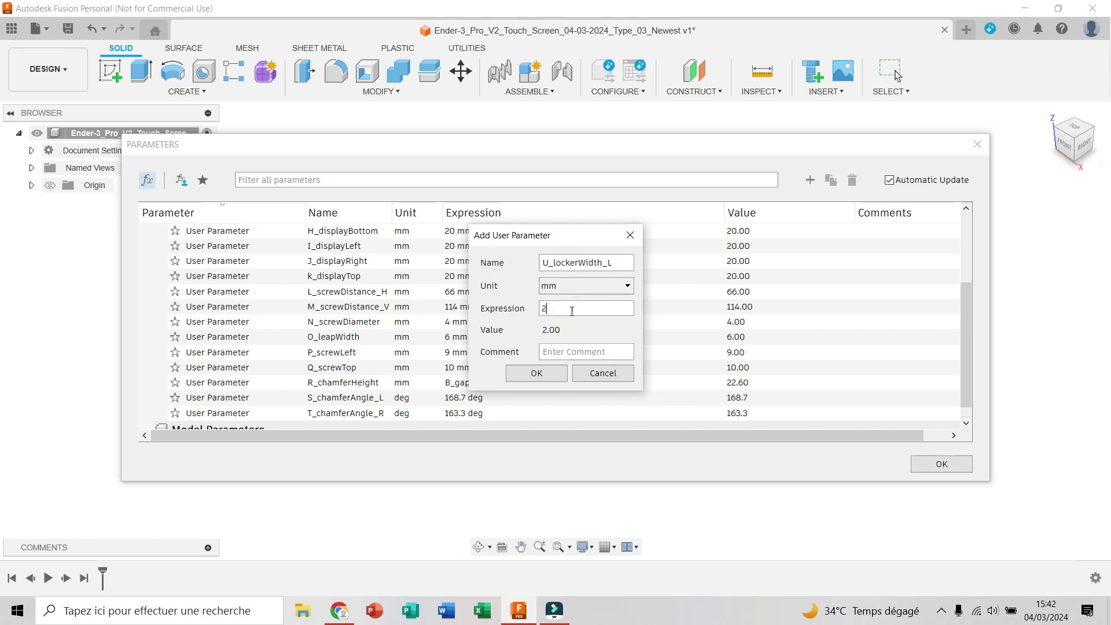
pyautogui.write('22.5')
pyautogui.press('Return')
# Add a user parameter named V_lockerWidth_R in mm with an expression of 1.
pyautogui.click(341, 611)
pyautogui.click(342, 610)
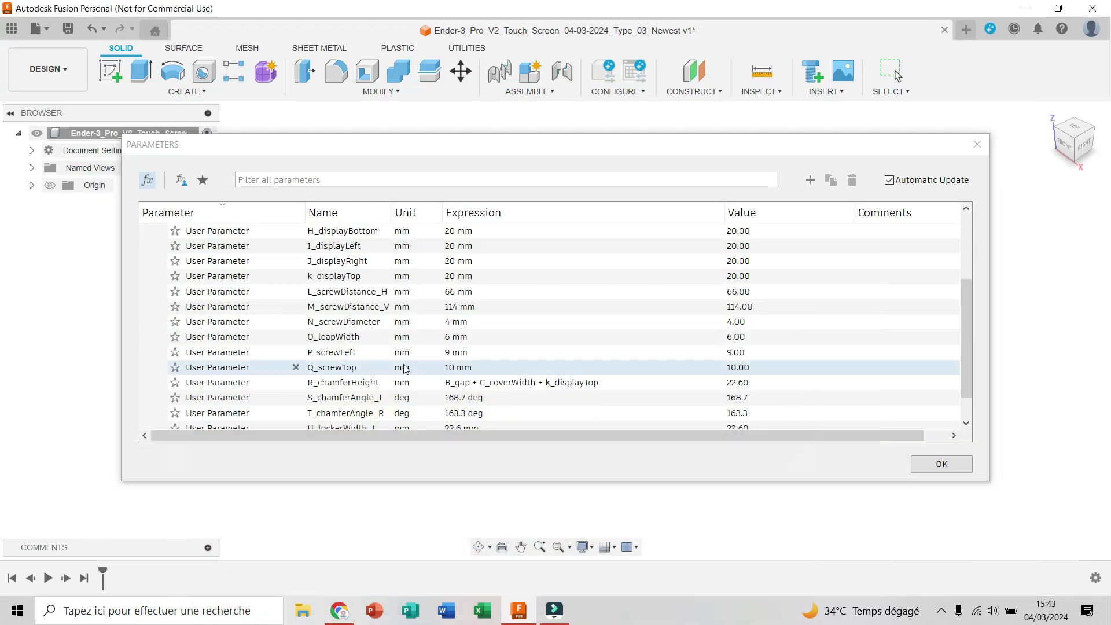
pyautogui.click(810, 180)
pyautogui.write('V_lockerWidth_R')
pyautogui.click(559, 307)
pyautogui.write('1')
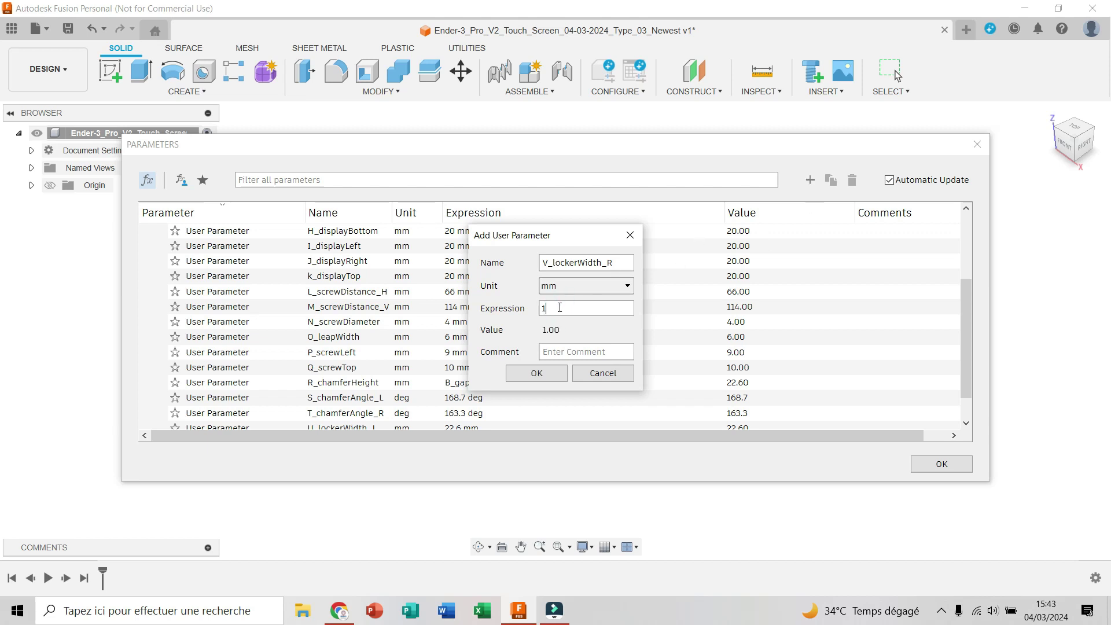
pyautogui.press('Return')
# Add a user parameter named W_distanceScrewLocker_R with the unit mm.
pyautogui.click(810, 180)
pyautogui.write('W')
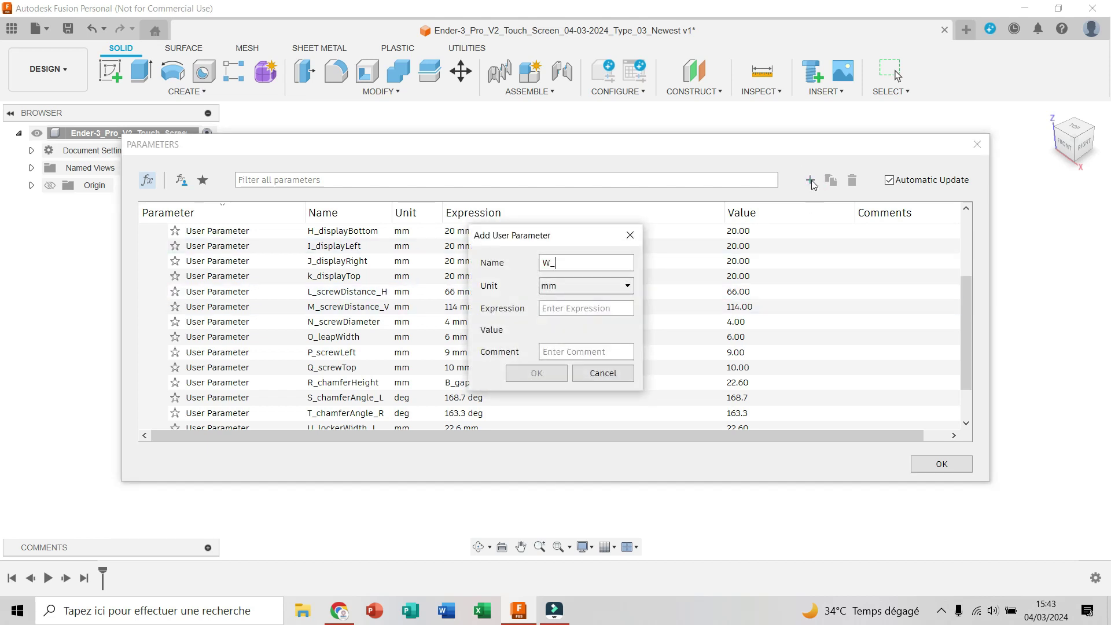
pyautogui.write('_')
pyautogui.write('distanceScre')
pyautogui.write('wLocker_R')
pyautogui.press('Escape')
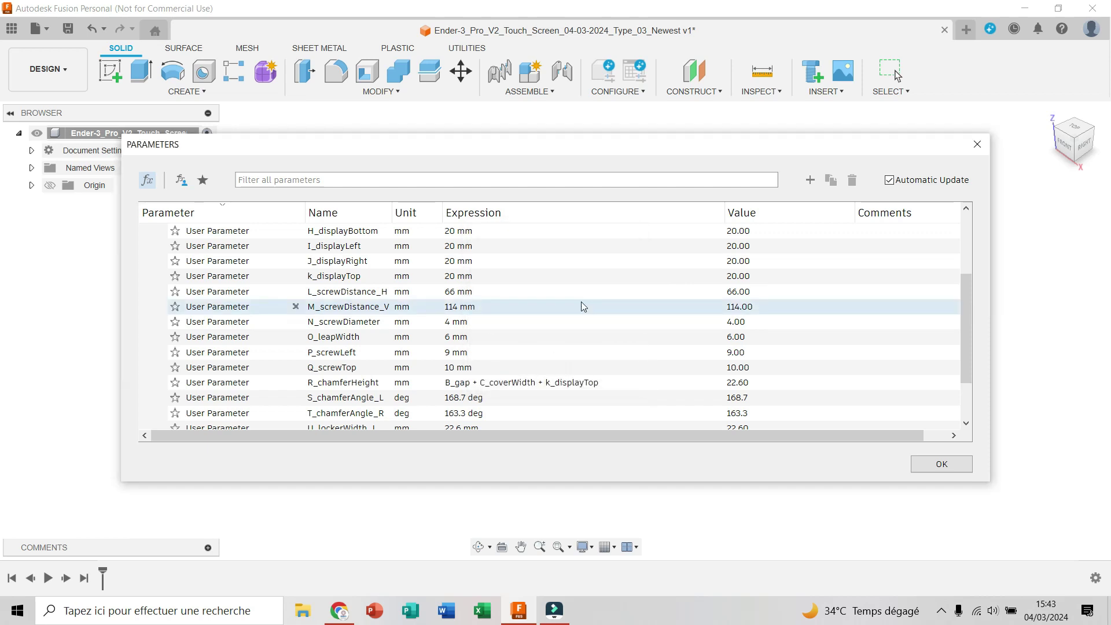
# Add a user parameter named X_radiusBigArc in mm with an expression of 47.5.
pyautogui.click(809, 180)
pyautogui.write('X_')
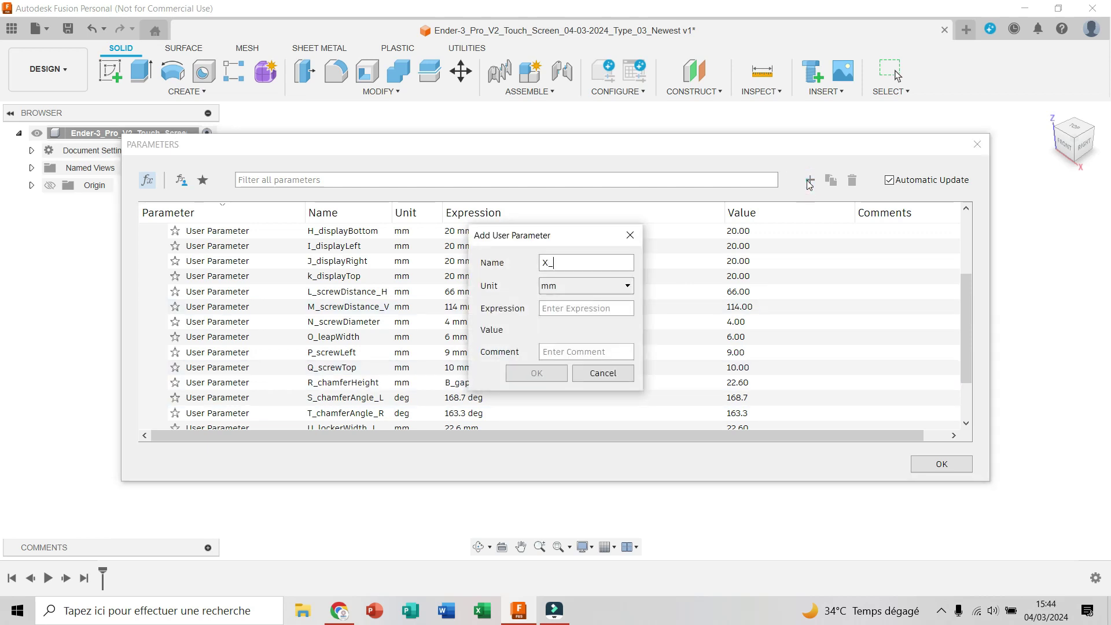
pyautogui.write('radiusBigArc')
pyautogui.click(586, 309)
pyautogui.write('47.5')
pyautogui.click(523, 371)
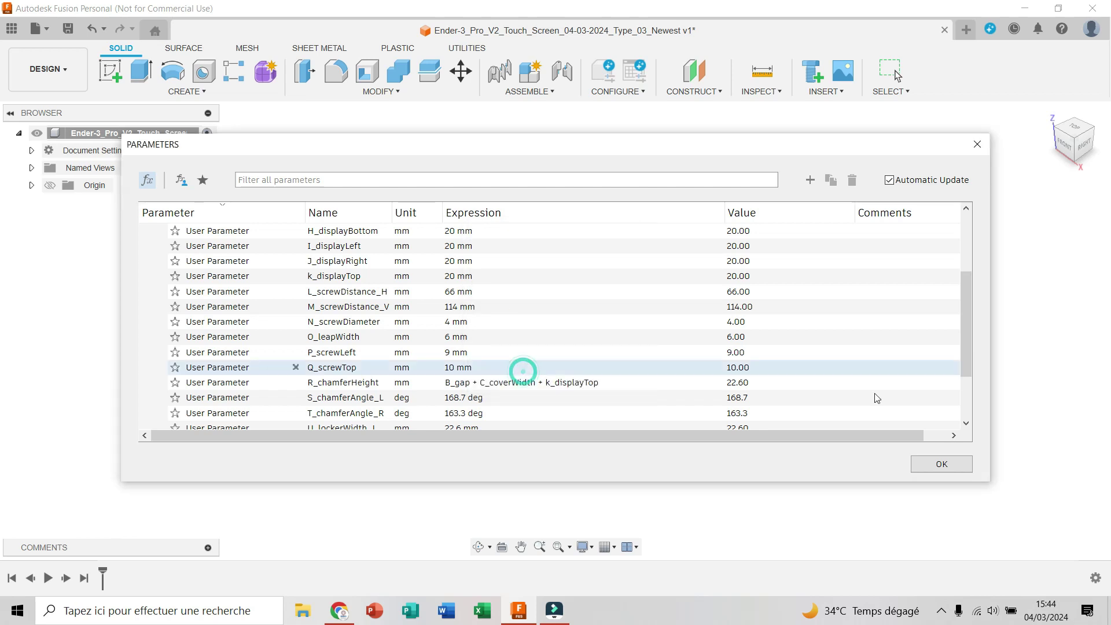
# Add a user parameter named Y_radiusSamllArc in mm with an expression of 15.
pyautogui.click(811, 182)
pyautogui.write('Y_radiusSam')
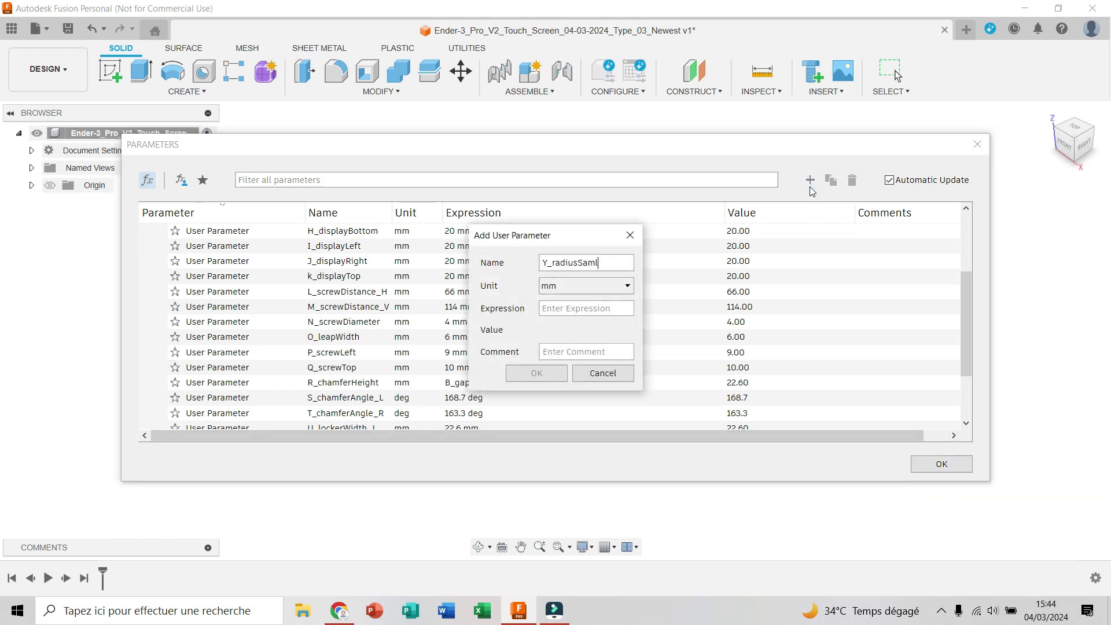
pyautogui.click(563, 308)
pyautogui.write('10')
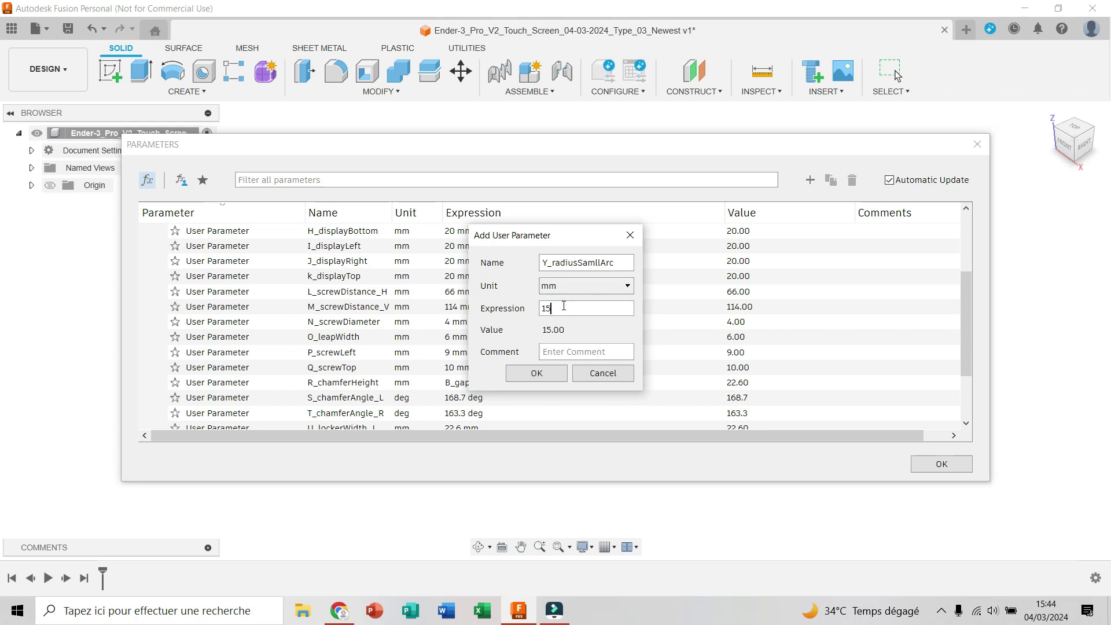
pyautogui.press('Return')
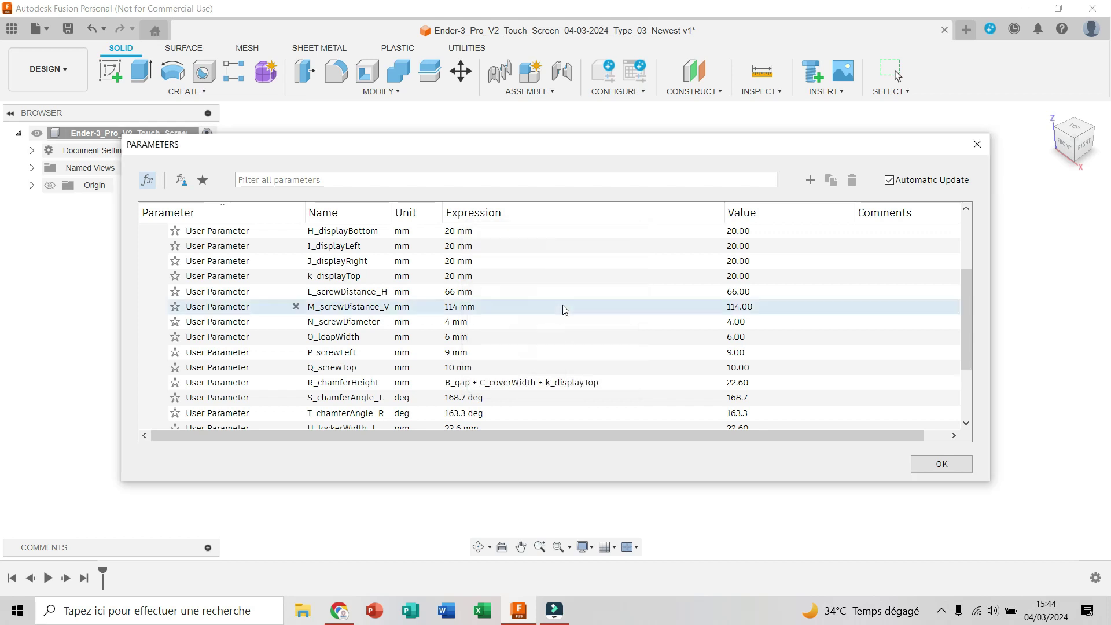
# Add a user parameter named slotWidth in mm with an expression of 25.
pyautogui.click(810, 181)
pyautogui.write('slotWidth')
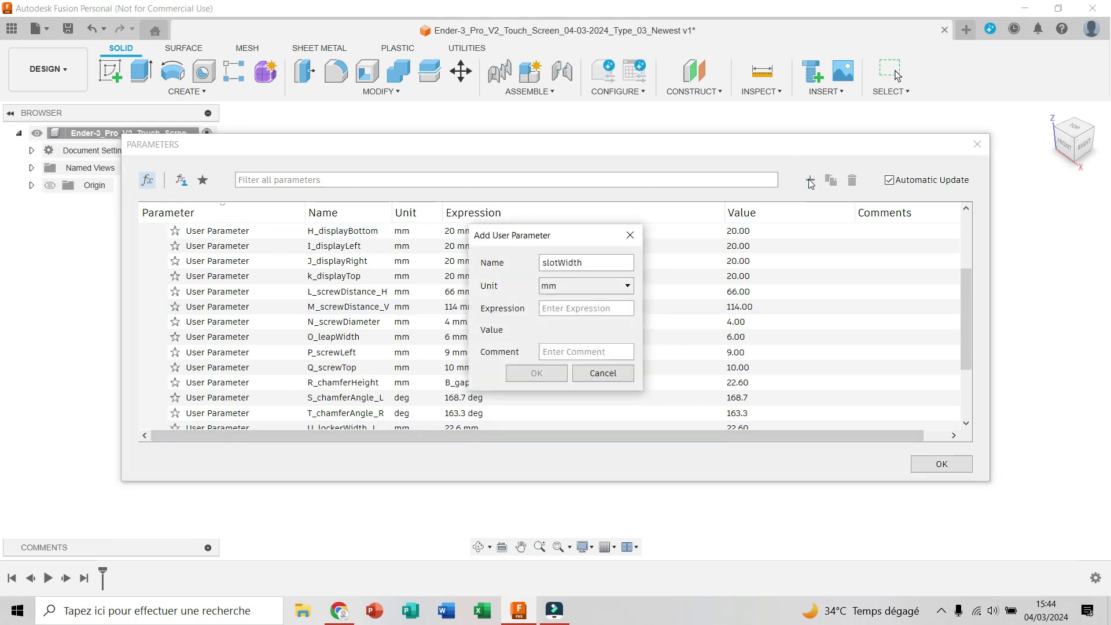
pyautogui.click(589, 310)
pyautogui.write('25')
pyautogui.press('Return')
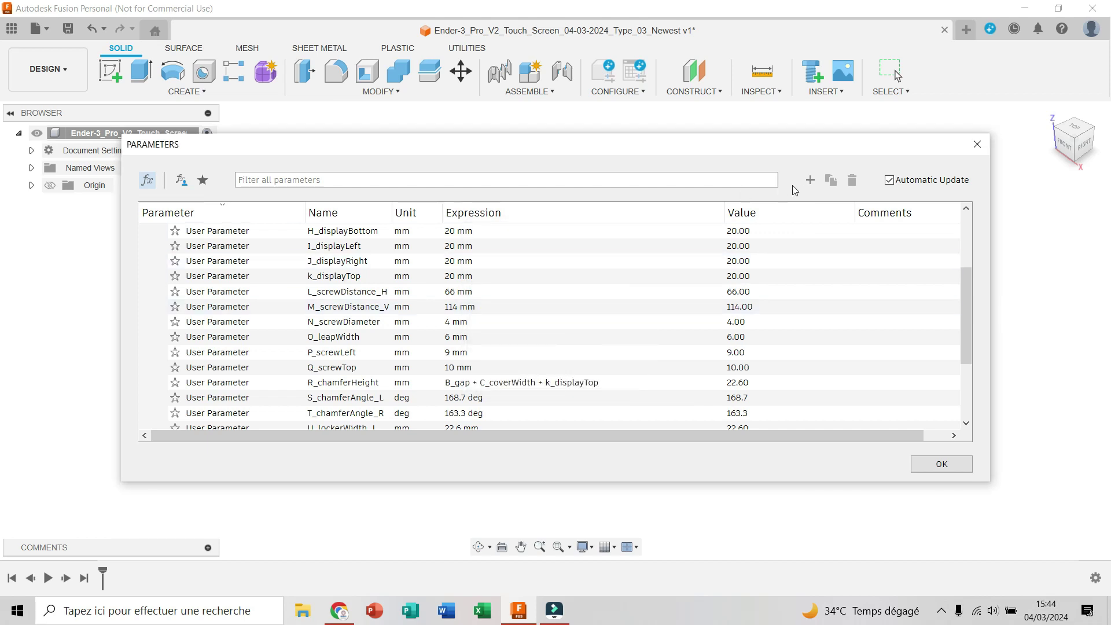
# Add a user parameter named slotHeight in mm with an expression of 10.
pyautogui.click(809, 180)
pyautogui.write('slotHeight')
pyautogui.click(608, 307)
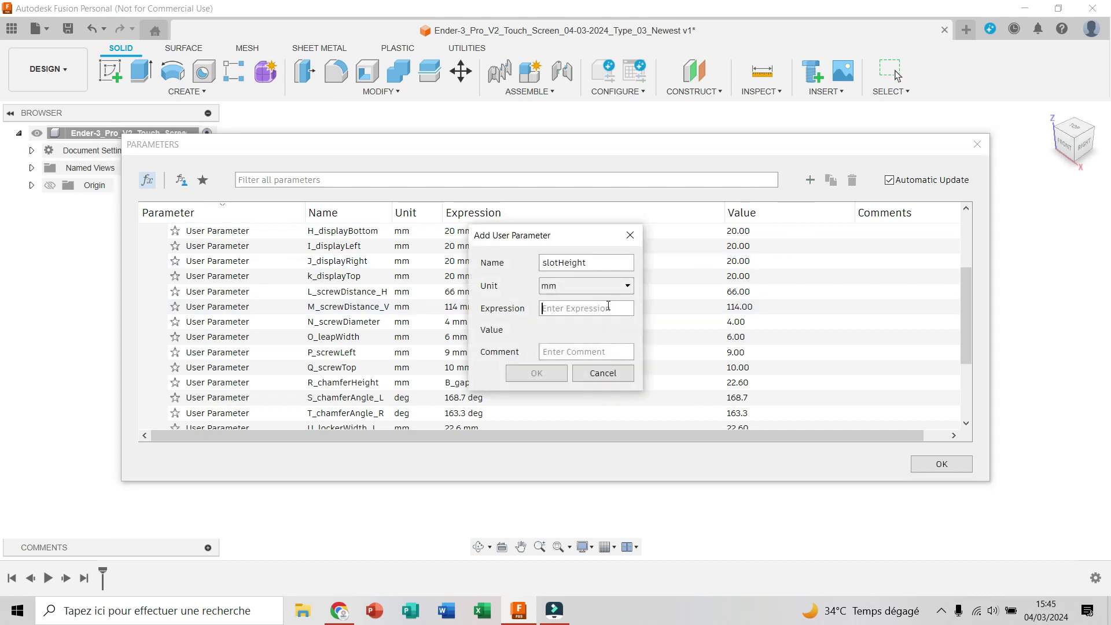
pyautogui.write('5')
pyautogui.press('Return')
# Add a user parameter named slotDistance in mm with an expression of 5.
pyautogui.click(809, 180)
pyautogui.write('slotDistance')
pyautogui.click(591, 313)
pyautogui.write('5')
pyautogui.press('Return')
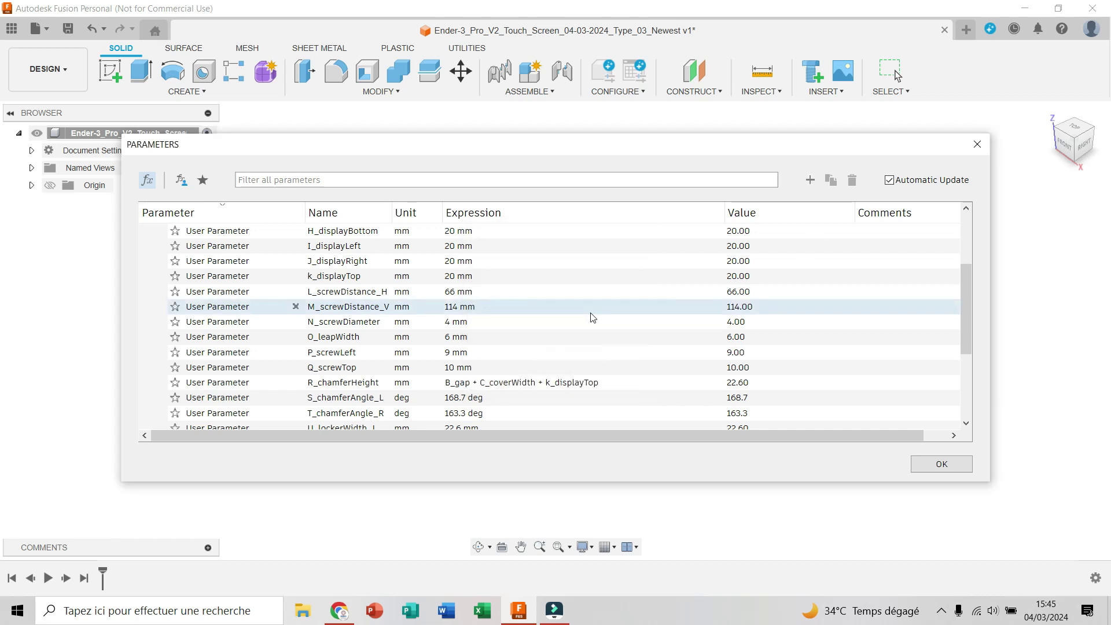
# Add a user parameter named D_totalHeight in mm with the expression F_displayHeight+H_displayBottom+k_displayTop+(B_gap*2)+(C_coverWidth*2).
pyautogui.click(810, 180)
pyautogui.write('D_')
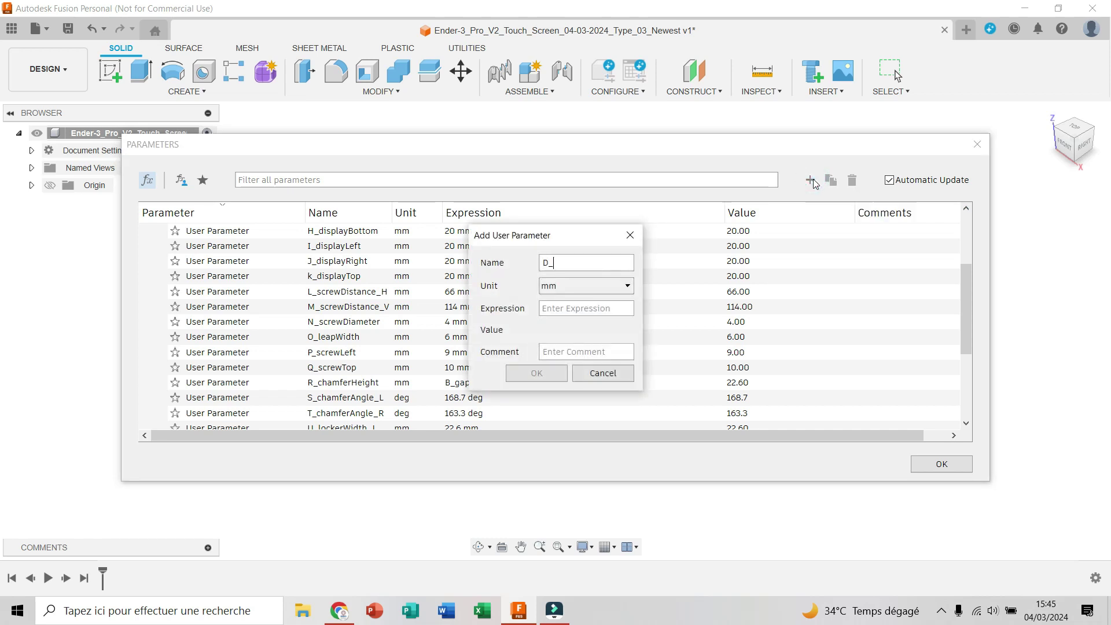
pyautogui.write('totalHeight')
pyautogui.click(587, 307)
pyautogui.write('F_displayHeight+h')
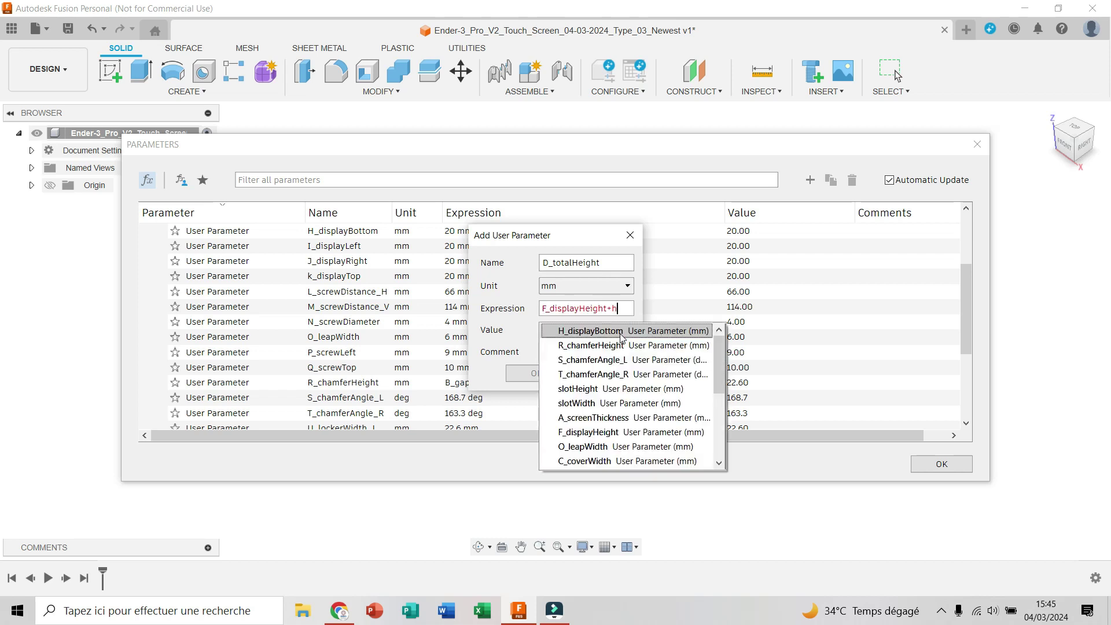
pyautogui.click(622, 332)
pyautogui.write('+k')
pyautogui.click(623, 332)
pyautogui.write('+')
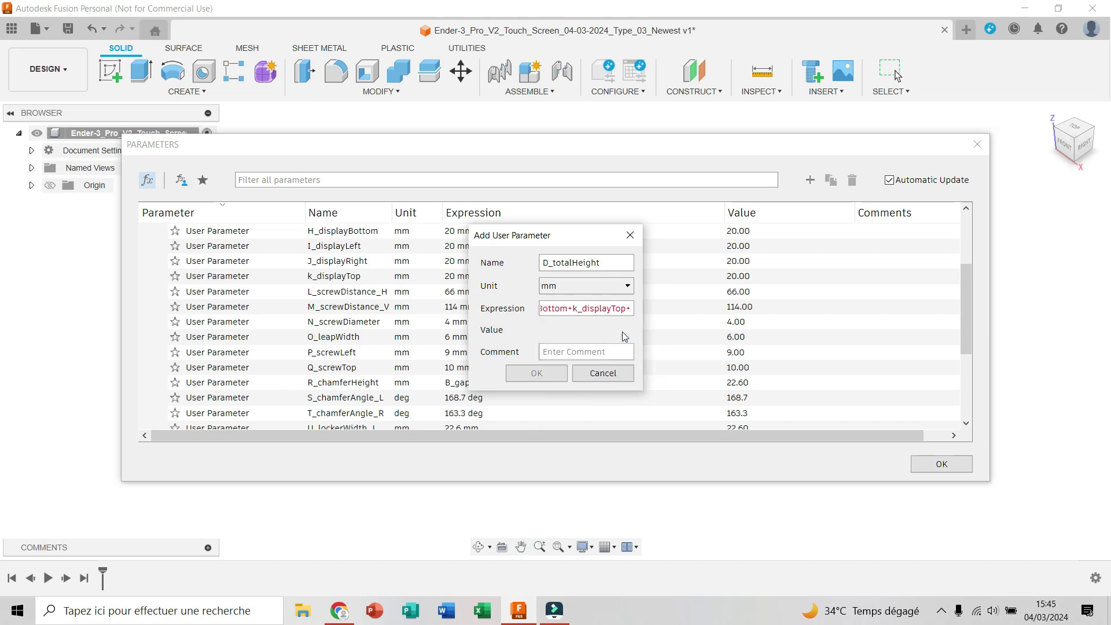
pyautogui.write('(B_gap*2)+(C')
pyautogui.click(626, 332)
pyautogui.write('*2')
pyautogui.press('Return')
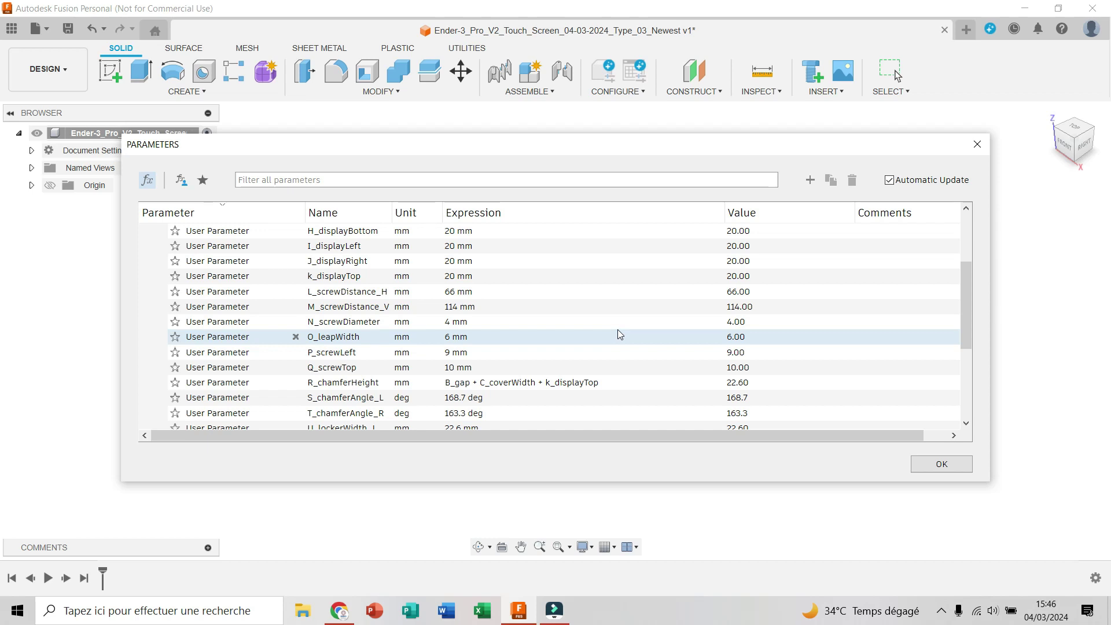
# Add a user parameter named E_totalWidth in mm with the expression B_gap+C_coverWidth+G_displayWidth+I_displayLeft+J_displayRight, and accept the parameter list.
pyautogui.click(810, 180)
pyautogui.write('E_totalWidth')
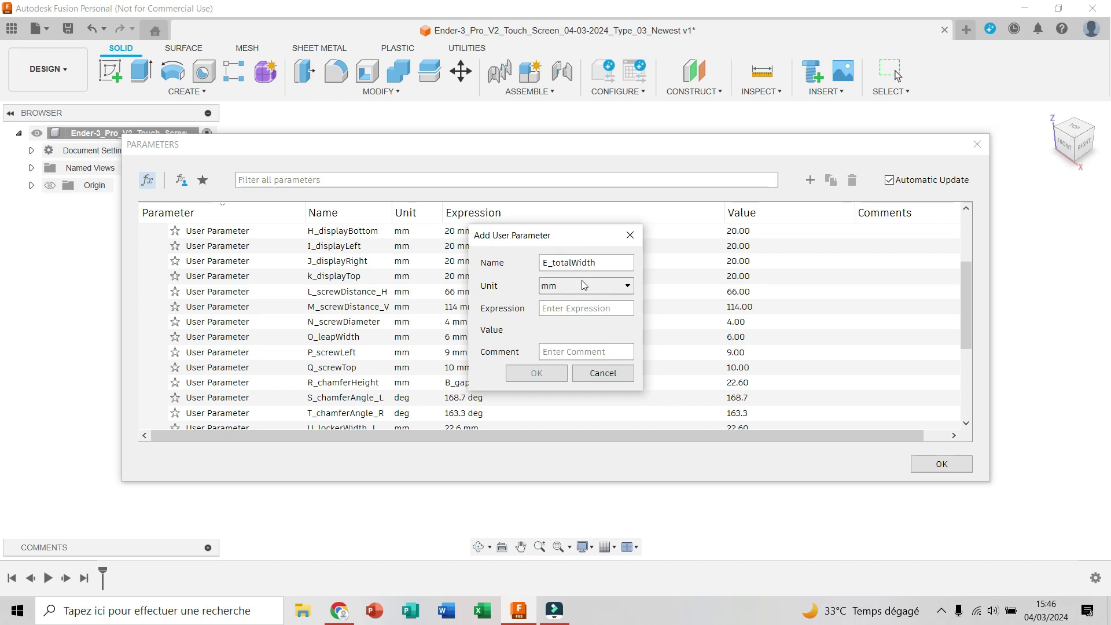
pyautogui.click(578, 309)
pyautogui.write('B_gap+C_')
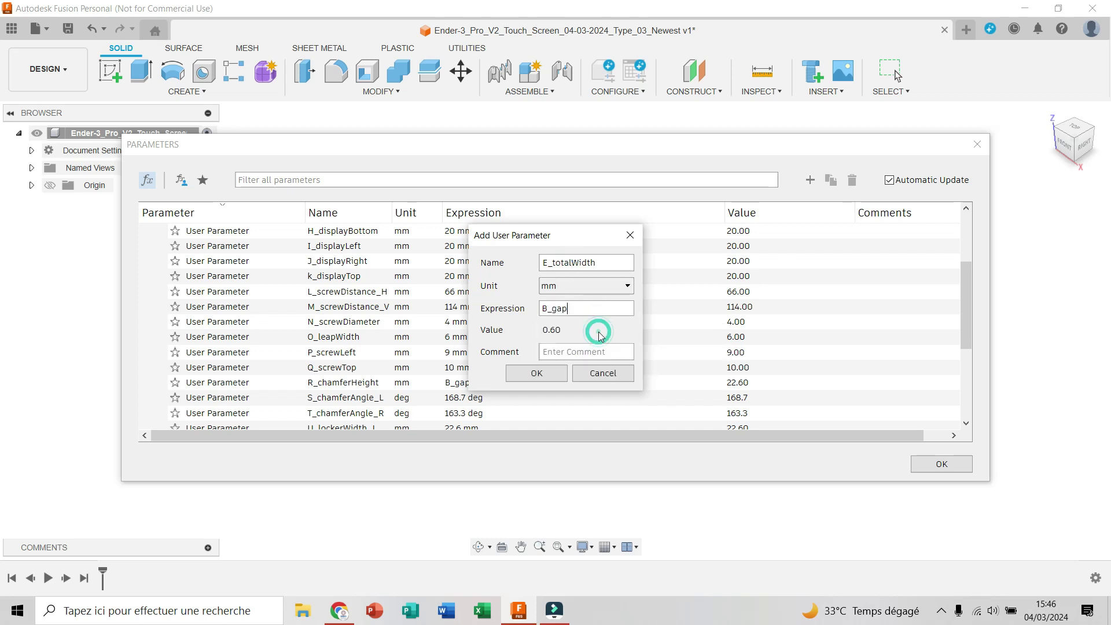
pyautogui.click(606, 332)
pyautogui.write('+C_coverWidth+')
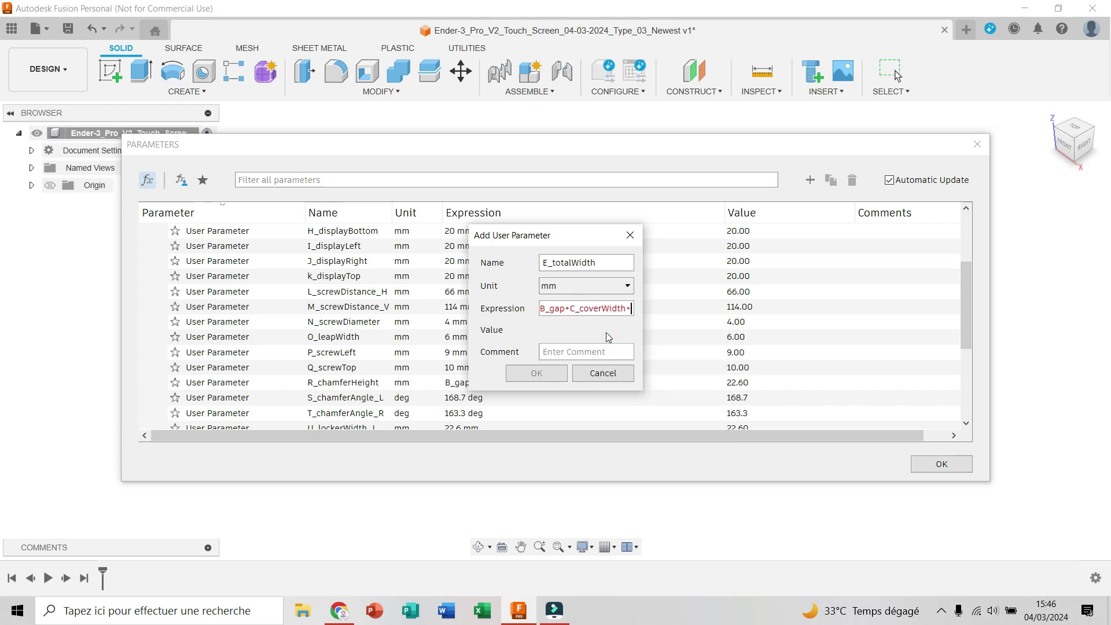
pyautogui.write('g')
pyautogui.click(605, 333)
pyautogui.write('+i')
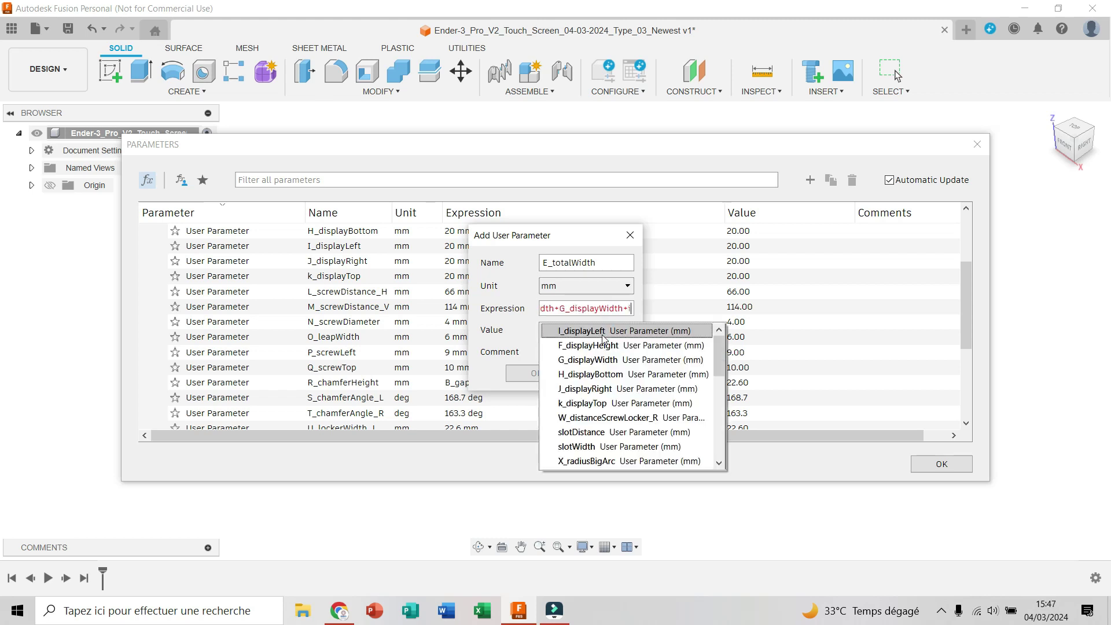
pyautogui.click(603, 334)
pyautogui.write('+j')
pyautogui.click(592, 335)
pyautogui.click(536, 373)
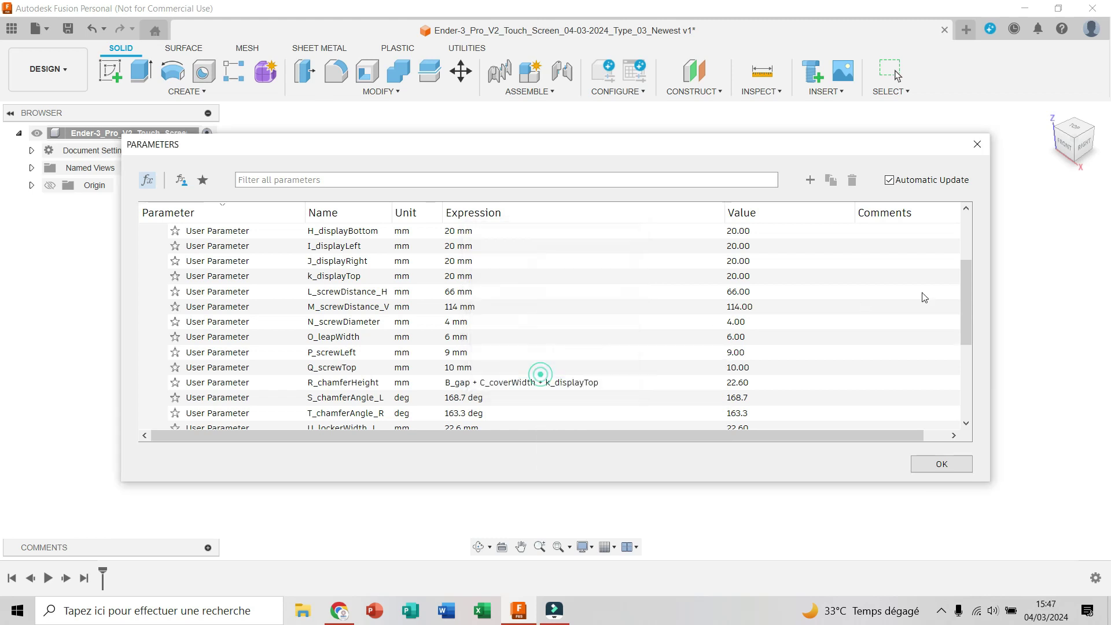
pyautogui.moveTo(967, 294); pyautogui.dragTo(967, 412)
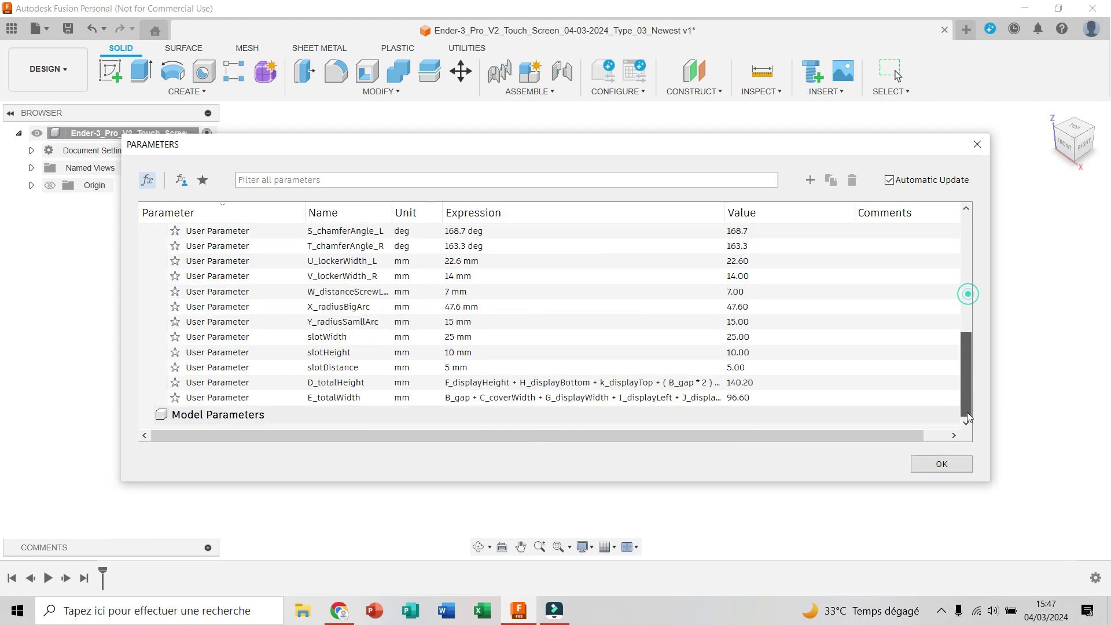
pyautogui.click(936, 464)
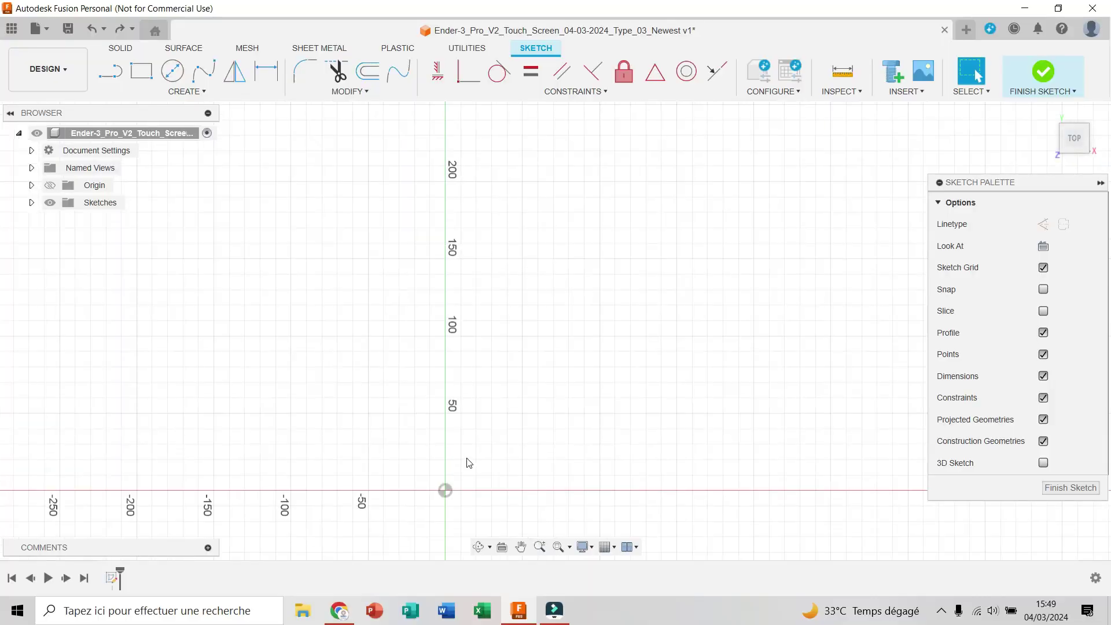
# Sketch a closed six-sided outline from the origin with lines, with vertical sides about 142 mm long and slanted upper corners.
pyautogui.press('l')
pyautogui.click(445, 490)
pyautogui.click(444, 269)
pyautogui.click(499, 211)
pyautogui.click(590, 211)
pyautogui.click(637, 270)
pyautogui.click(637, 489)
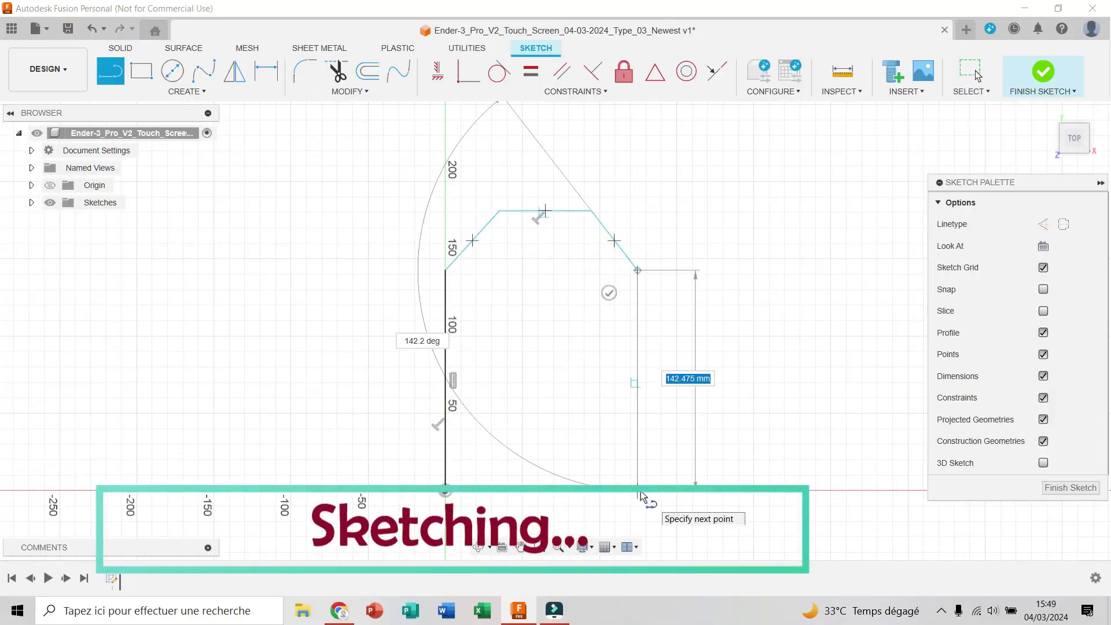
pyautogui.click(444, 491)
# Dimension the outline's overall width with E_totalWidth and its overall height with D_totalHeight.
pyautogui.press('d')
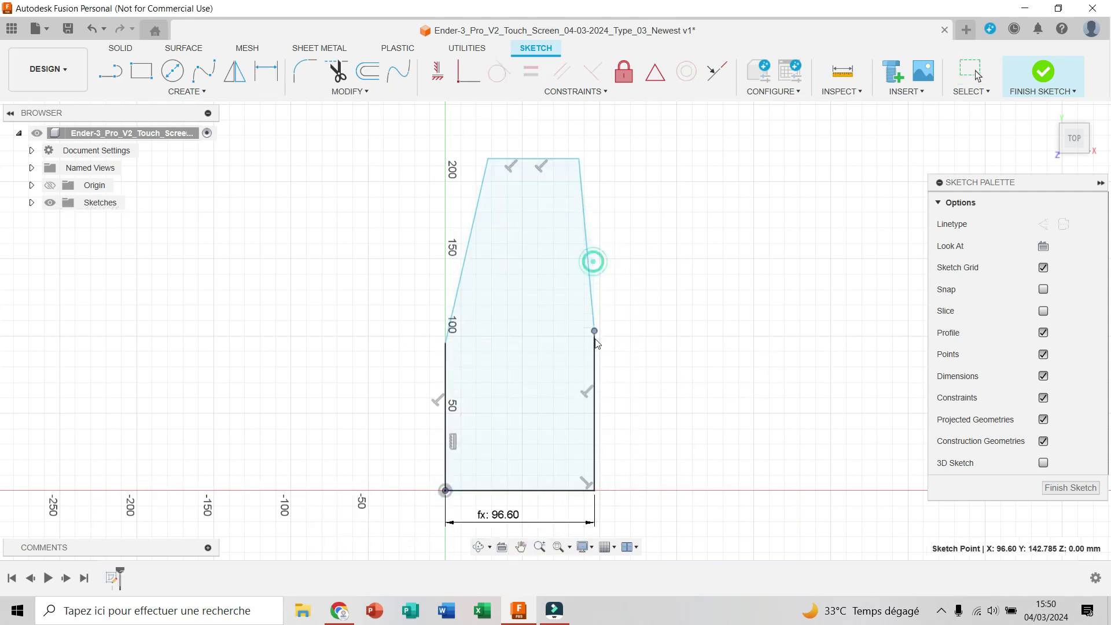
pyautogui.click(646, 267)
pyautogui.click(555, 168)
pyautogui.click(509, 490)
pyautogui.click(406, 355)
pyautogui.write('d')
pyautogui.click(412, 377)
pyautogui.press('Return')
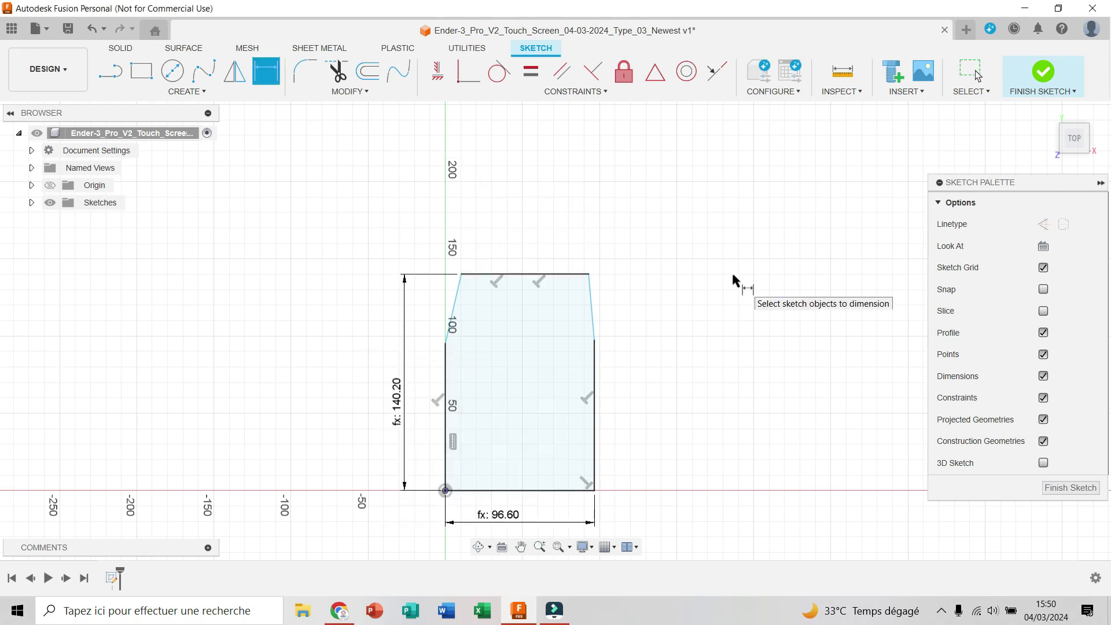
pyautogui.click(461, 274)
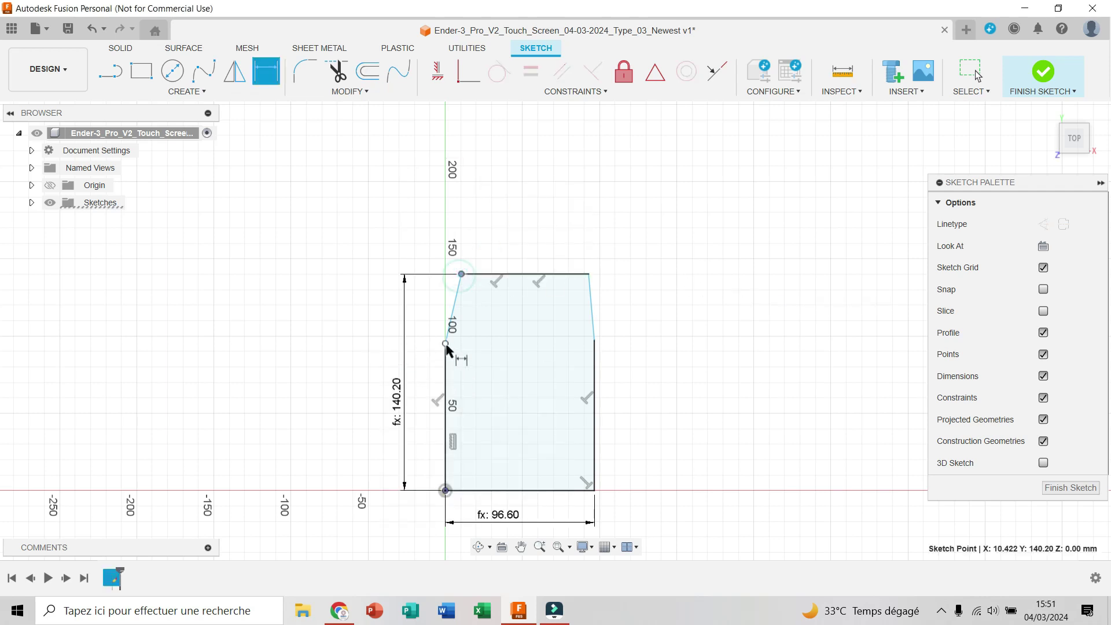
pyautogui.click(445, 343)
pyautogui.press('Escape')
# Align the lower endpoints of the two slanted corner lines with a Horizontal/Vertical constraint.
pyautogui.click(437, 72)
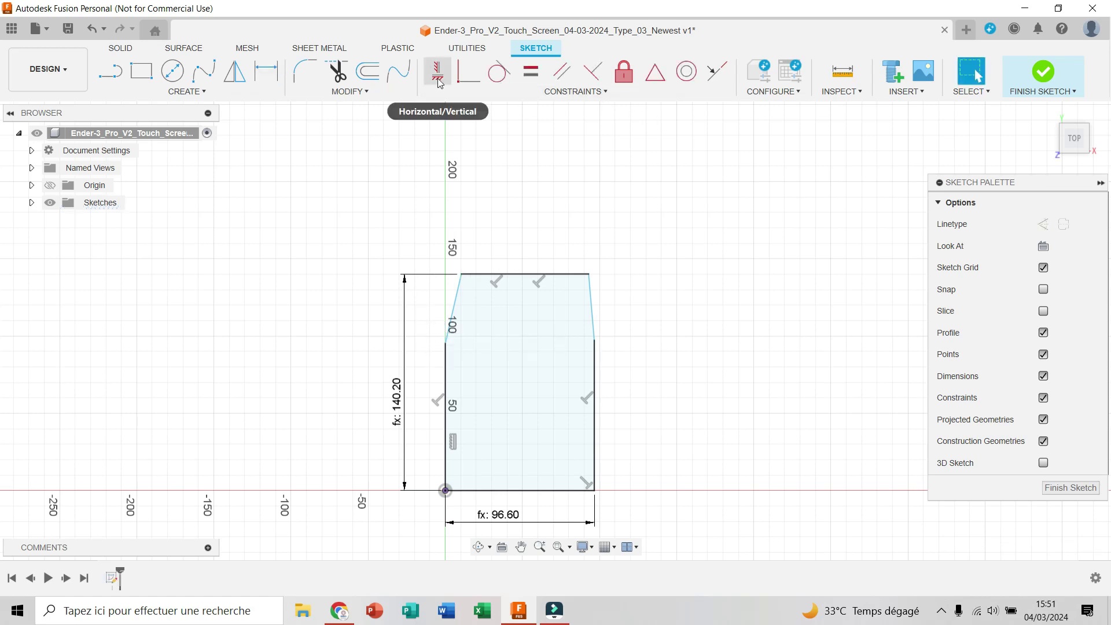
pyautogui.click(461, 274)
pyautogui.click(594, 341)
pyautogui.click(445, 343)
# Dimension the vertical height of the right slanted corner with R_chamferHeight.
pyautogui.press('d')
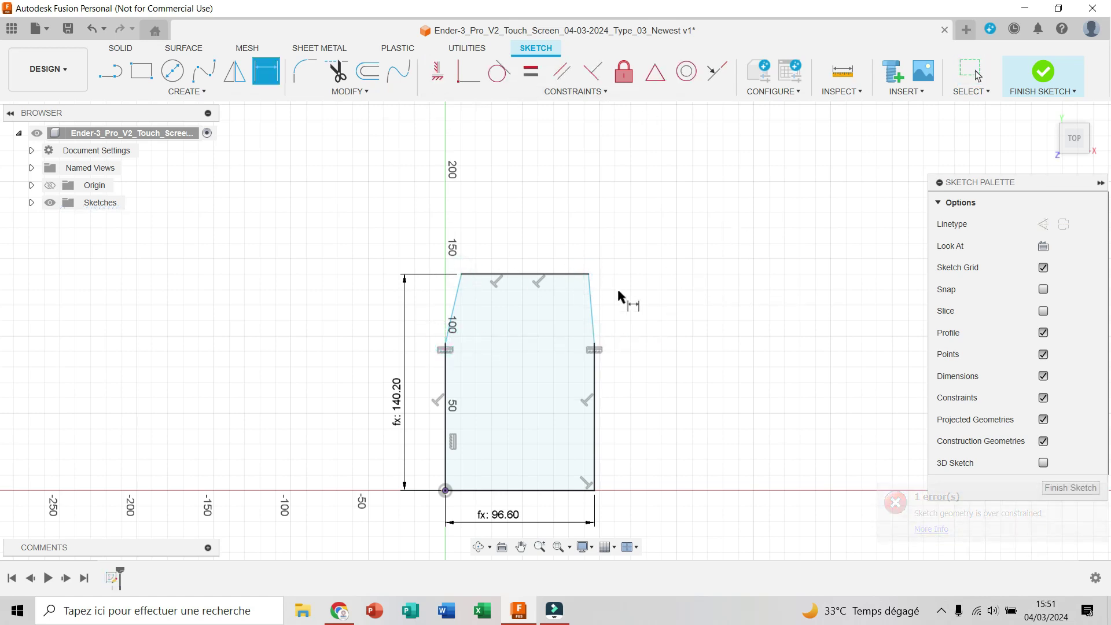
pyautogui.click(588, 274)
pyautogui.click(594, 343)
pyautogui.click(657, 316)
pyautogui.write('r')
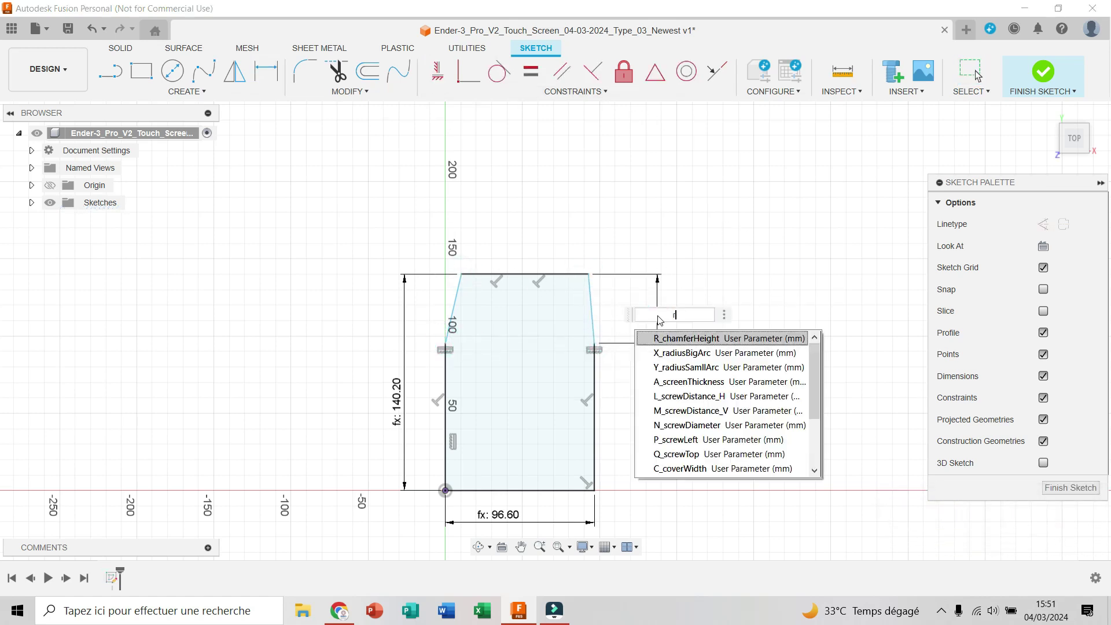
pyautogui.click(669, 340)
pyautogui.press('Return')
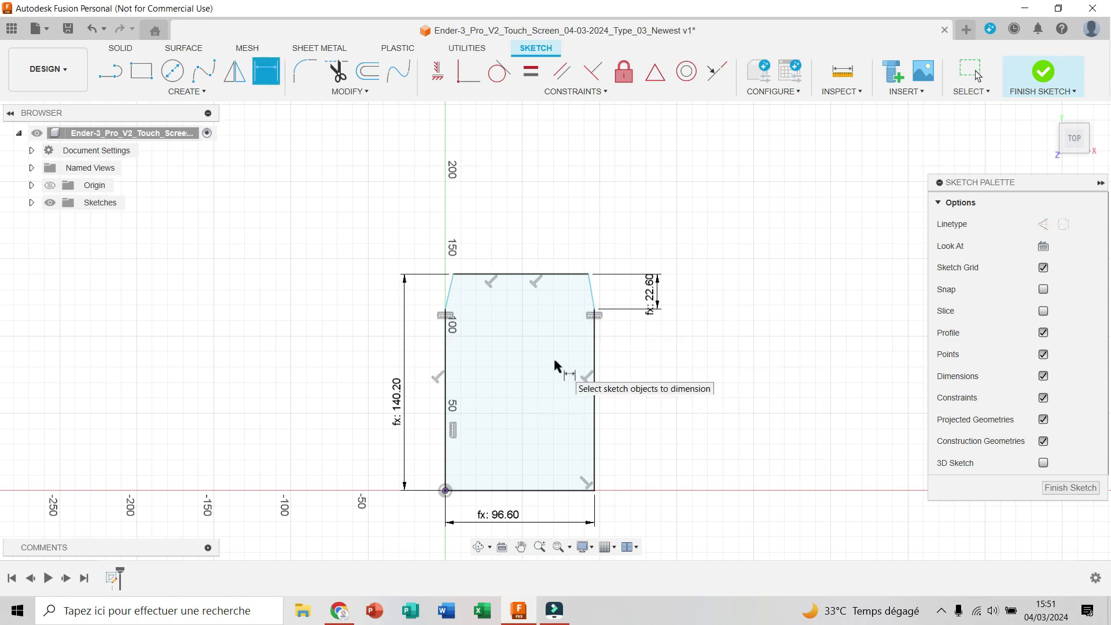
# Dimension the angle between the left side and its slanted corner line with S_chamferAngle_L.
pyautogui.click(447, 335)
pyautogui.click(449, 290)
pyautogui.click(483, 322)
pyautogui.write('s')
pyautogui.click(494, 338)
pyautogui.press('Return')
# Dimension the angle between the right side and its slanted corner line with T_chamferAngle_R.
pyautogui.click(594, 333)
pyautogui.click(594, 328)
pyautogui.click(575, 316)
pyautogui.write('t')
pyautogui.click(586, 339)
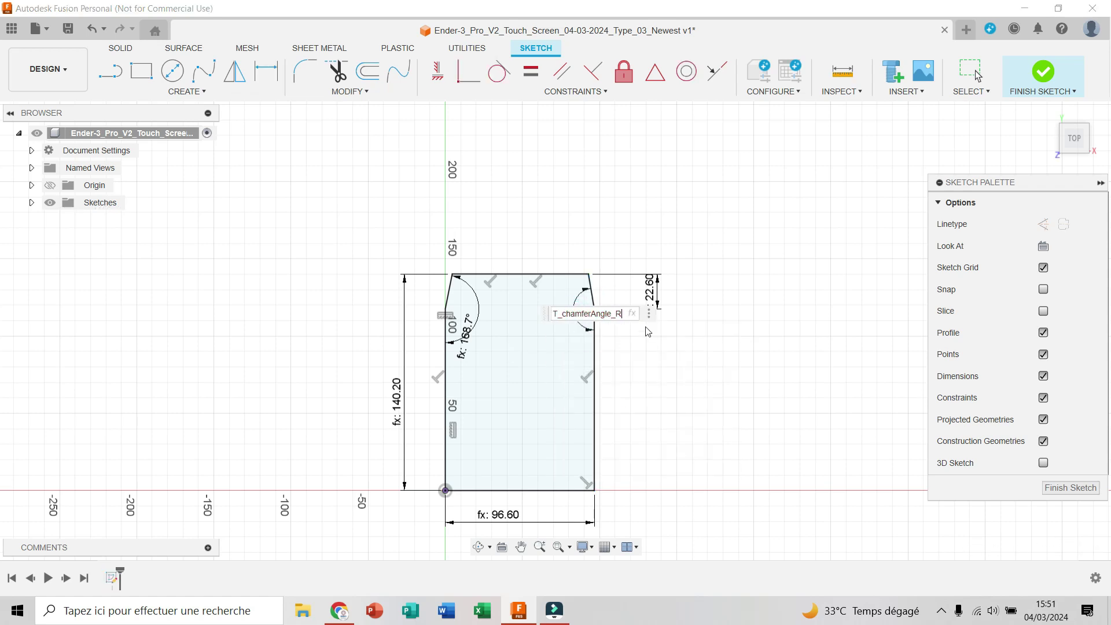
pyautogui.press('Return')
pyautogui.press('Escape')
# Reposition the two chamfer angle dimensions for readability and finish the sketch in the home view.
pyautogui.moveTo(589, 335); pyautogui.dragTo(578, 337)
pyautogui.moveTo(467, 333)
pyautogui.mouseDown()
pyautogui.moveTo(466, 346)
pyautogui.moveTo(471, 339)
pyautogui.mouseUp()
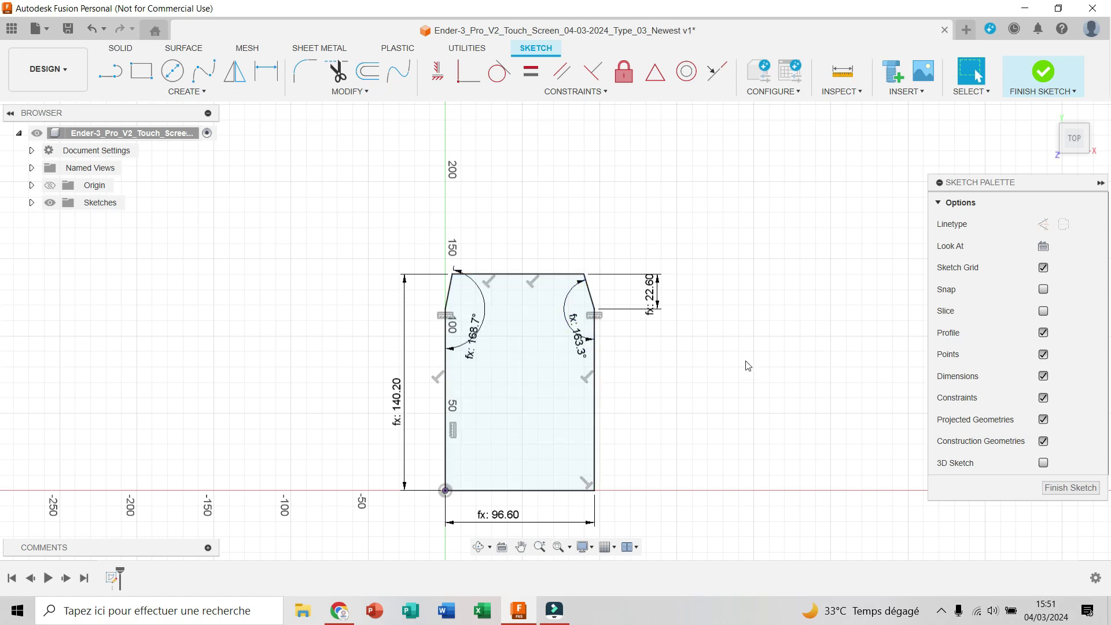
pyautogui.click(1042, 72)
pyautogui.click(1049, 113)
pyautogui.press('e')
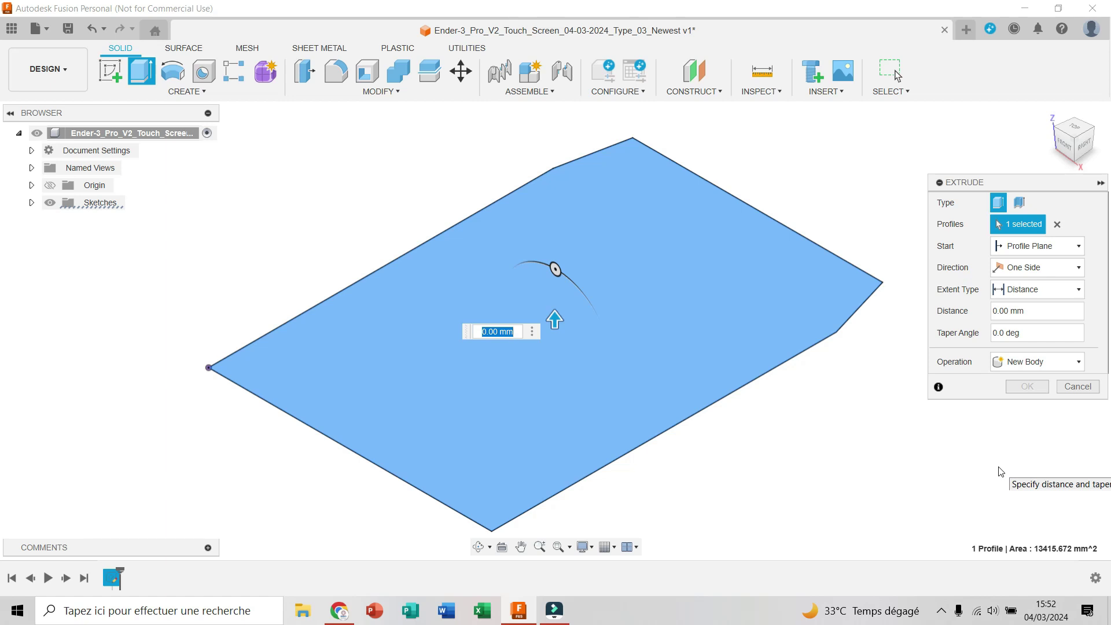
pyautogui.write('t')
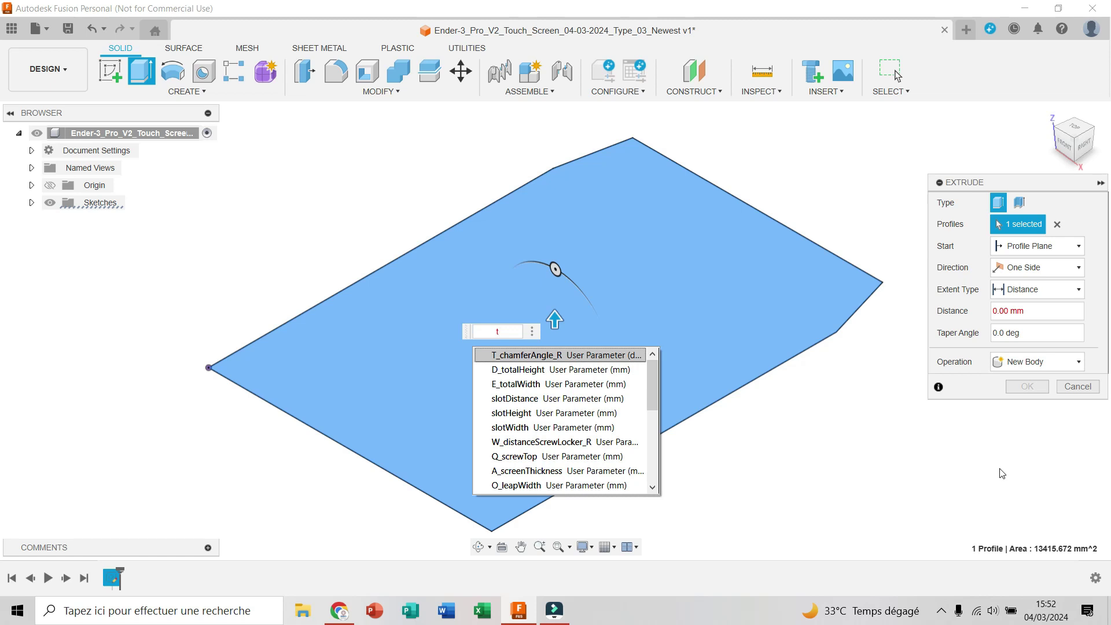
pyautogui.press('Escape')
pyautogui.press('Escape')
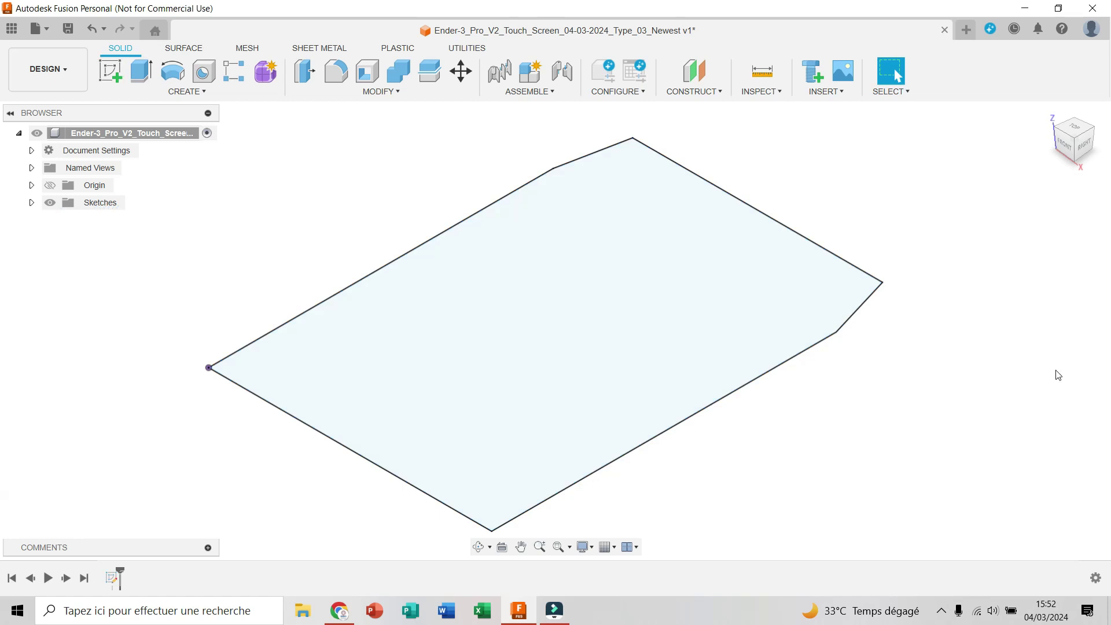
# Add a user parameter named totalThickness in mm with the expression A_screenThickness+(B_gap*2)+C_coverWidth.
pyautogui.click(381, 92)
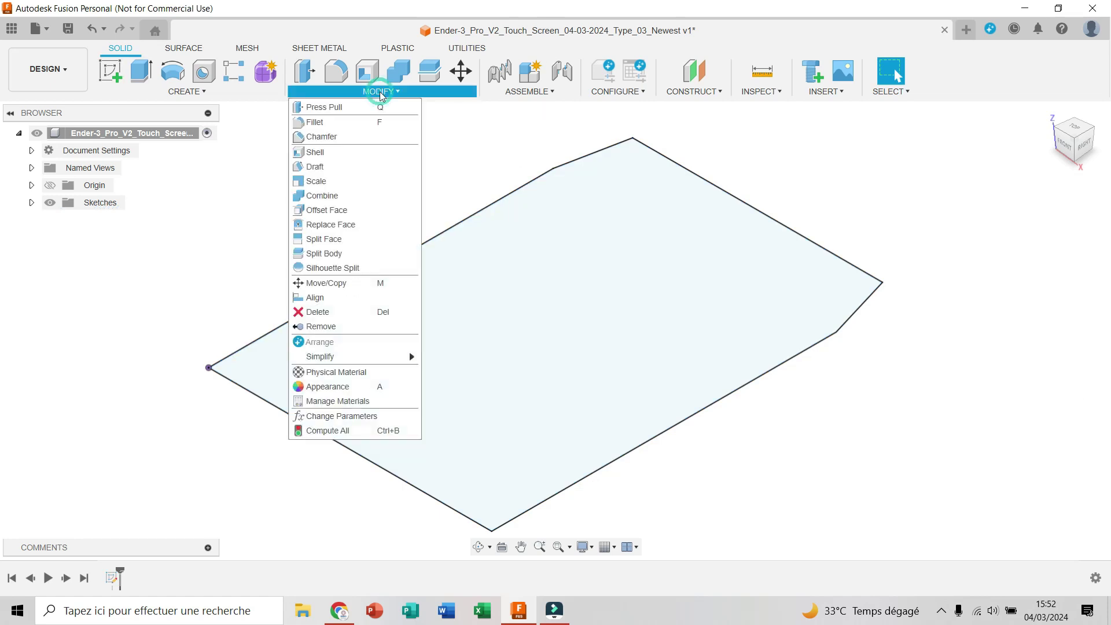
pyautogui.click(333, 513)
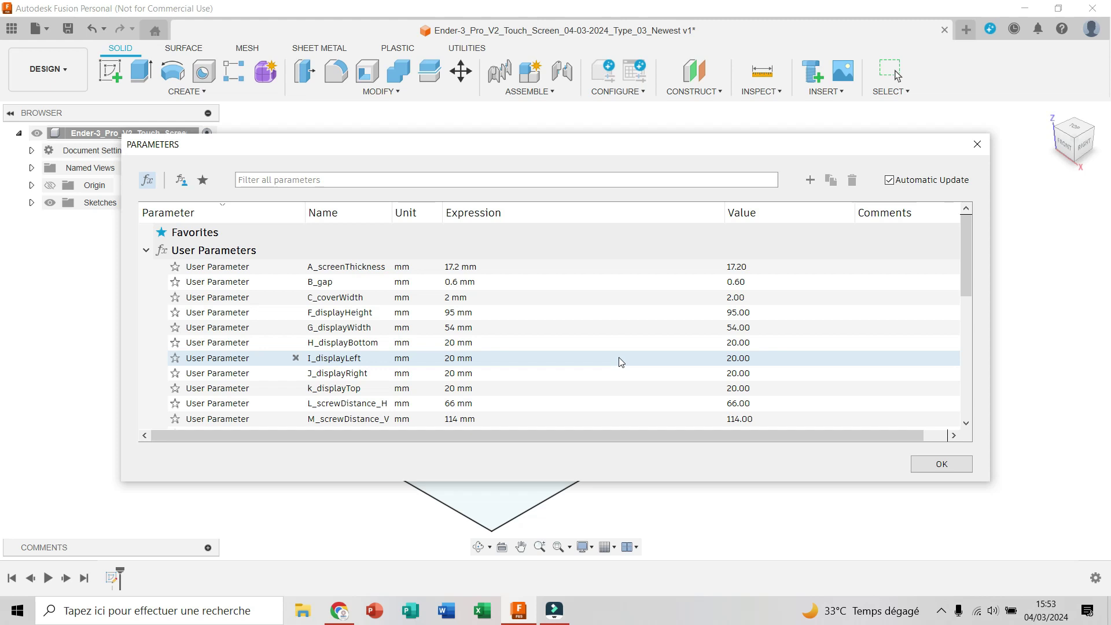
pyautogui.click(810, 181)
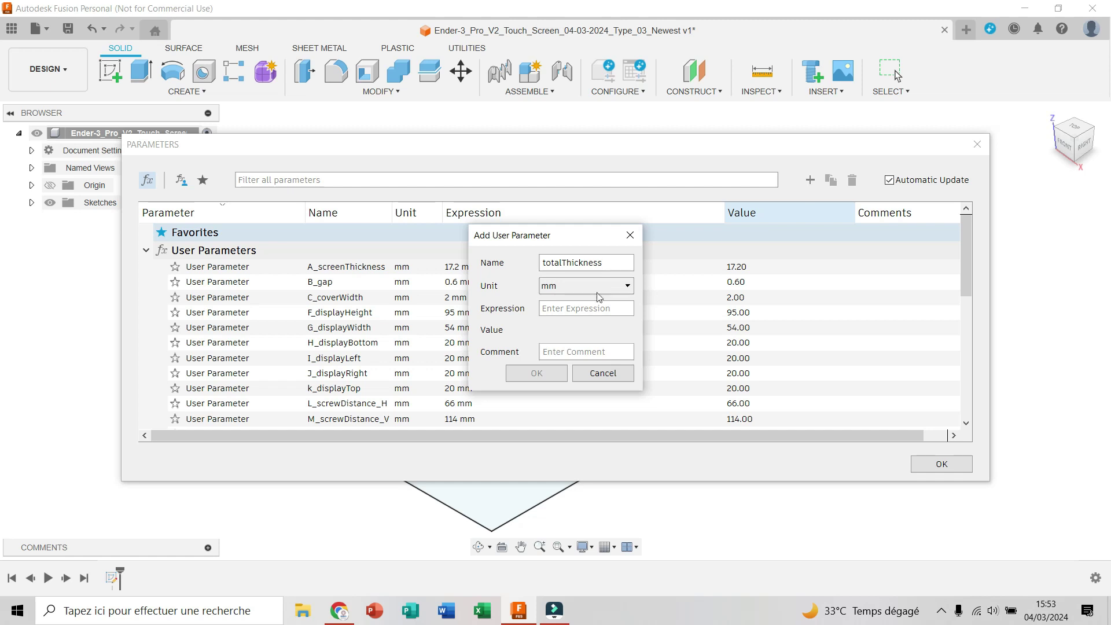
pyautogui.click(568, 307)
pyautogui.write('A')
pyautogui.click(588, 336)
pyautogui.write('B')
pyautogui.click(593, 331)
pyautogui.write('*2)+C')
pyautogui.click(599, 331)
pyautogui.press('Return')
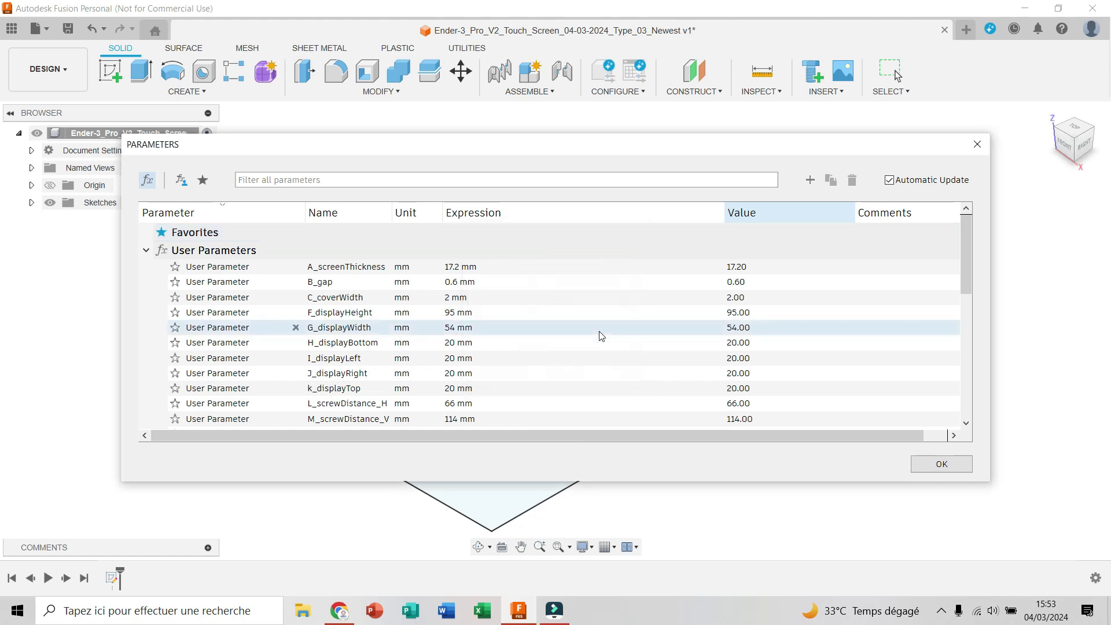
# Close the parameter list and extrude the base outline profile into the cover's solid body.
pyautogui.press('Return')
pyautogui.click(671, 228)
pyautogui.press('e')
pyautogui.click(1036, 310)
pyautogui.write('5b')
pyautogui.click(689, 370)
pyautogui.click(1017, 387)
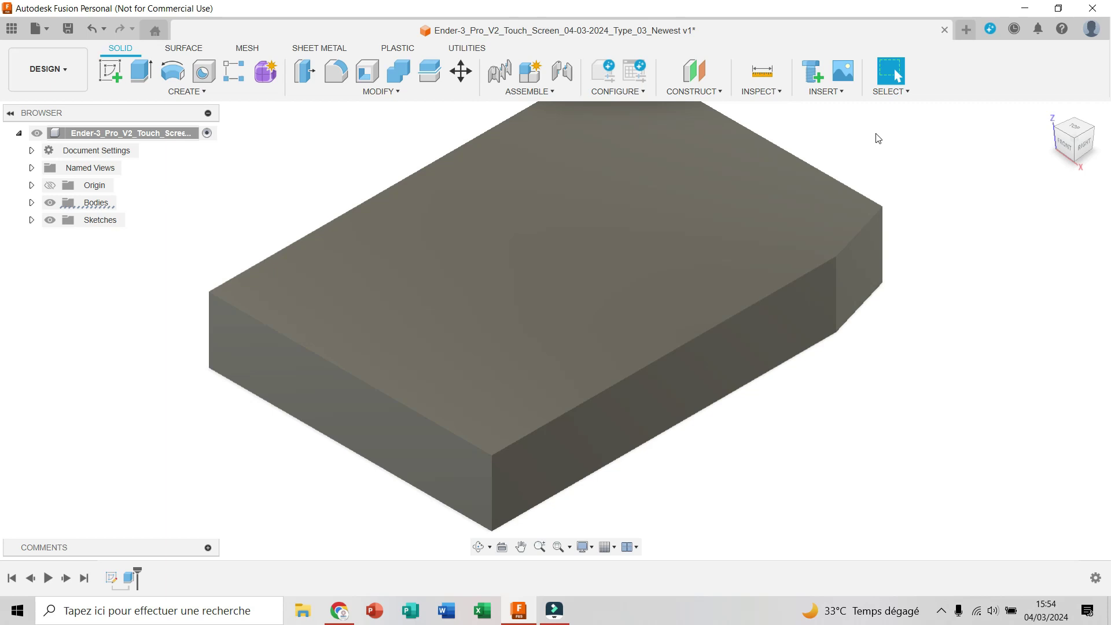
# Shell the body inward with C_coverWidth as thickness, removing the long left side face and its adjacent slanted corner face.
pyautogui.keyDown('shift'); pyautogui.moveTo(878, 138); pyautogui.dragTo(521, 289, button='middle'); pyautogui.keyUp('shift')
pyautogui.click(367, 70)
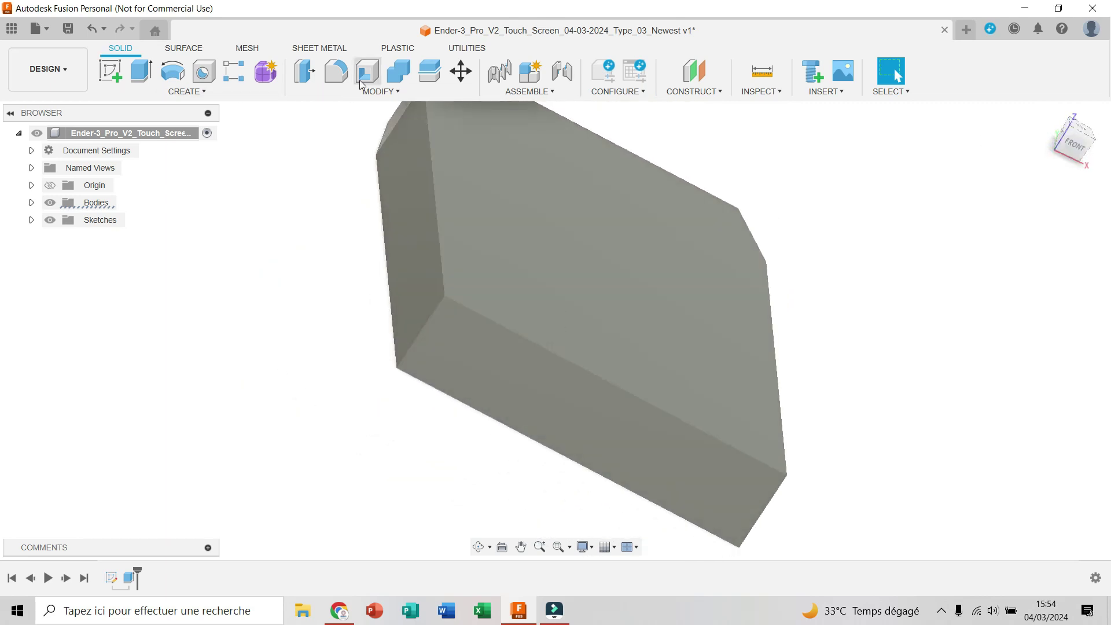
pyautogui.click(416, 188)
pyautogui.keyDown('shift'); pyautogui.moveTo(416, 188); pyautogui.dragTo(387, 116, button='middle'); pyautogui.keyUp('shift')
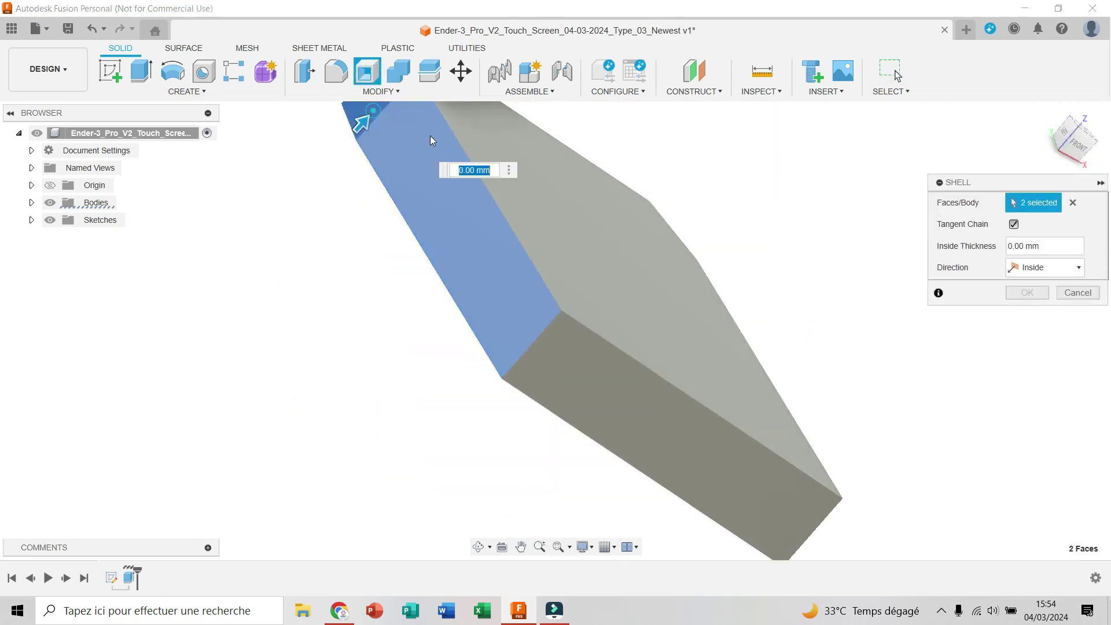
pyautogui.write('th')
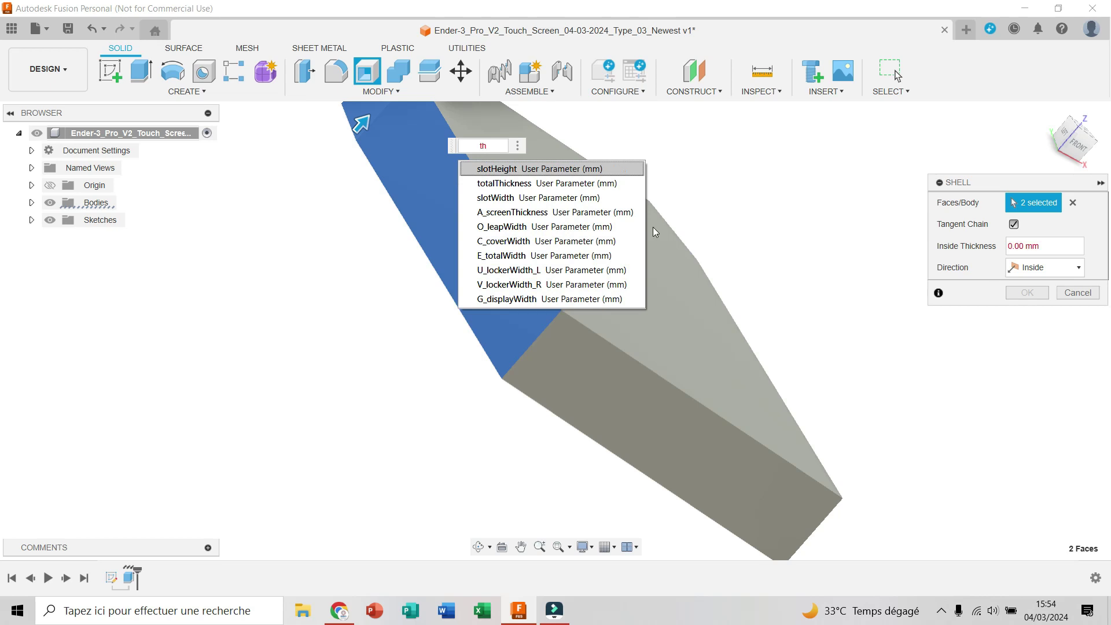
pyautogui.press('BackSpace')
pyautogui.press('BackSpace')
pyautogui.write('c')
pyautogui.click(555, 168)
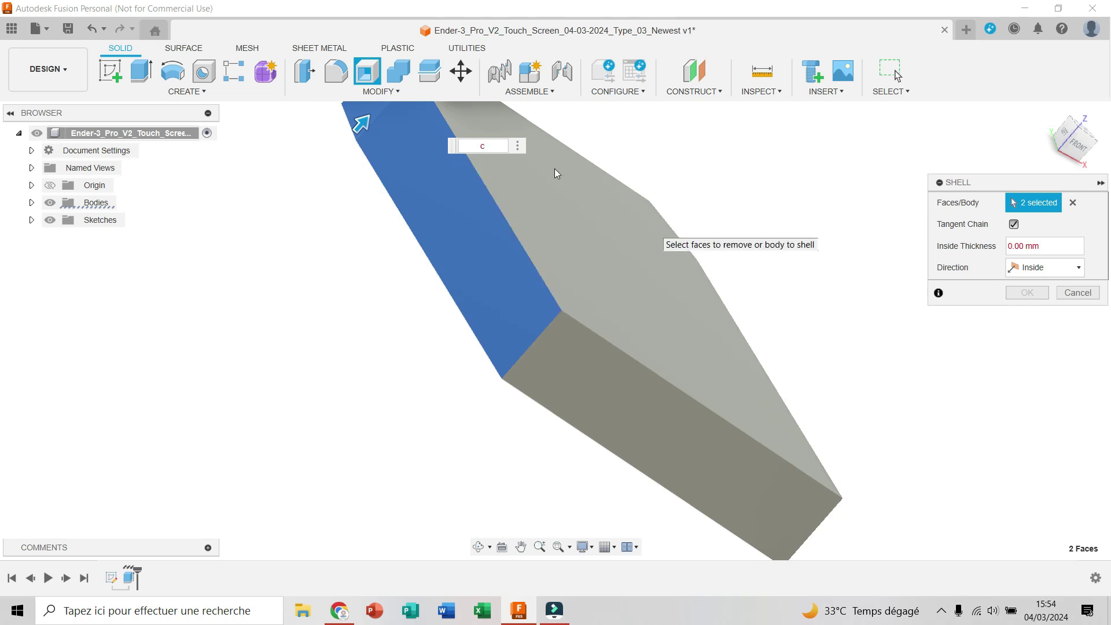
pyautogui.click(1026, 293)
pyautogui.click(1047, 112)
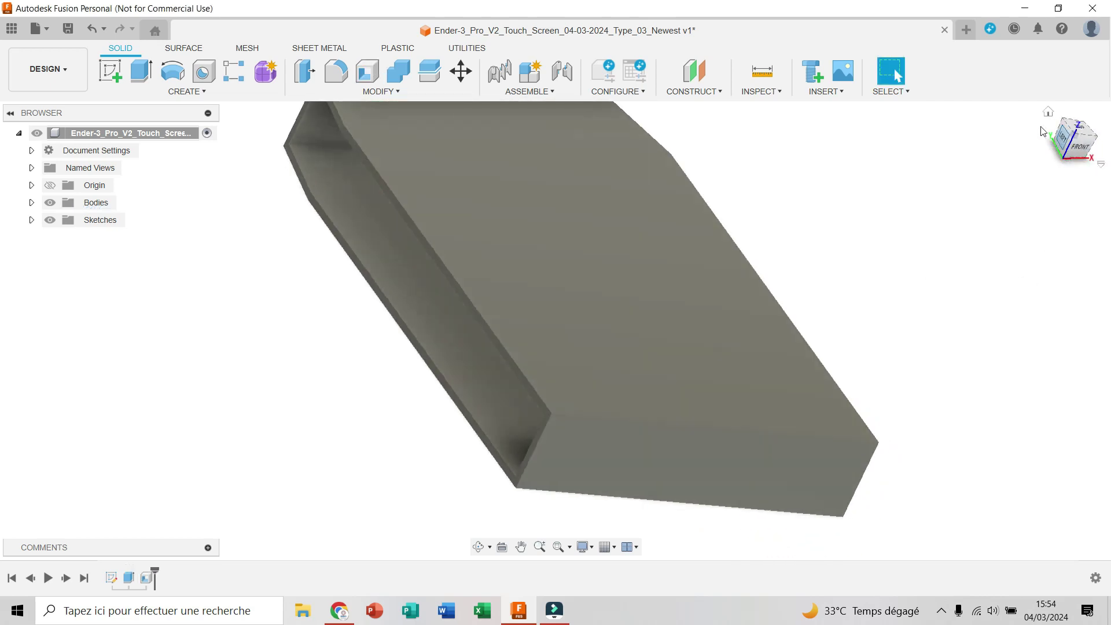
# Start a sketch on the body's top face and draw a display rectangle about 79 mm tall inside the outline.
pyautogui.click(110, 71)
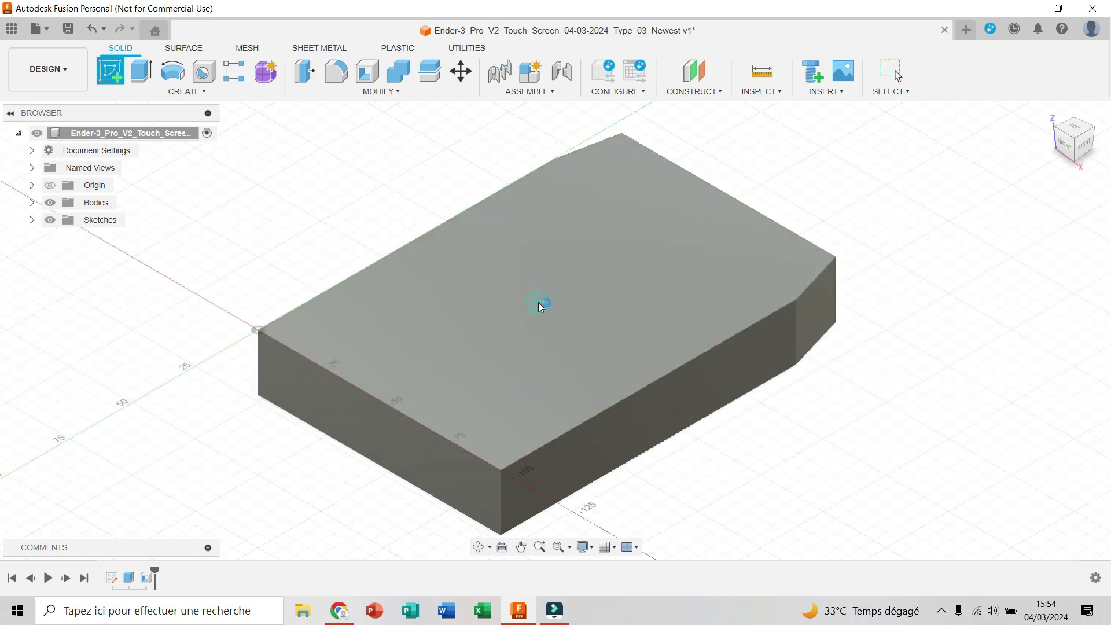
pyautogui.click(540, 303)
pyautogui.moveTo(758, 175); pyautogui.dragTo(716, 278, button='middle')
pyautogui.scroll(-2, 717, 277)
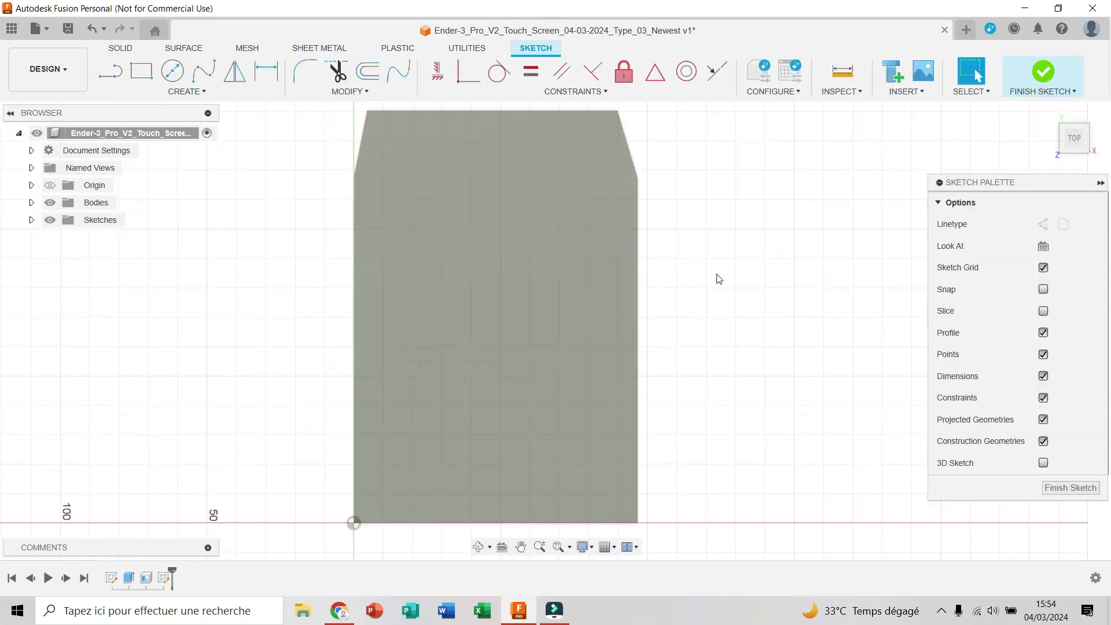
pyautogui.press('r')
pyautogui.click(433, 240)
pyautogui.click(580, 473)
# Dimension the rectangle's offset from the body's right edge with I_displayLeft and from its left edge with J_displayRight.
pyautogui.press('d')
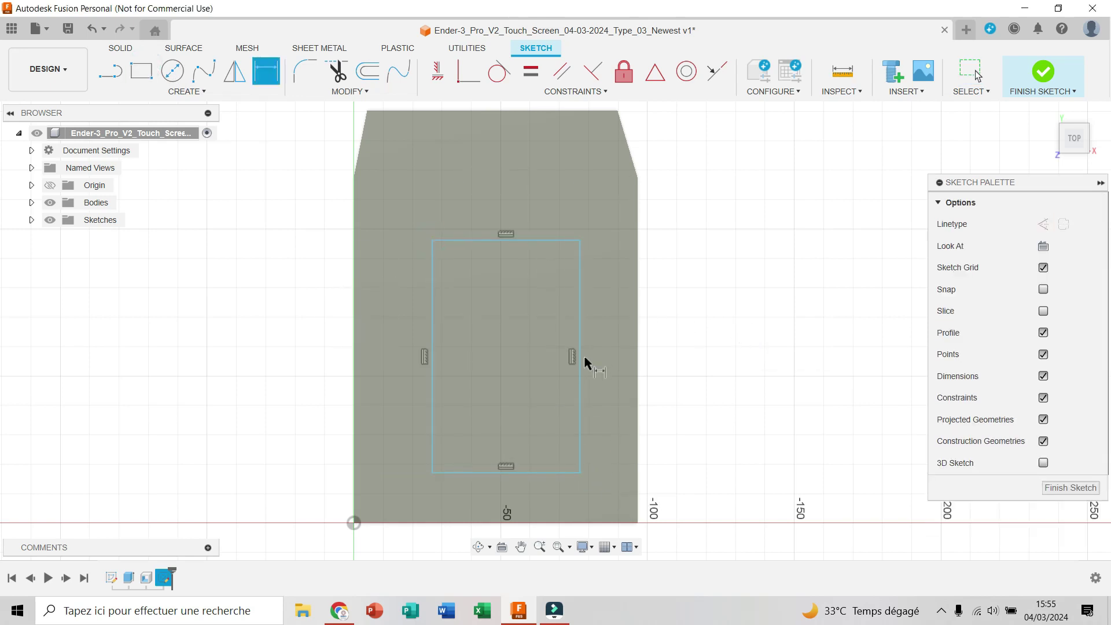
pyautogui.click(581, 370)
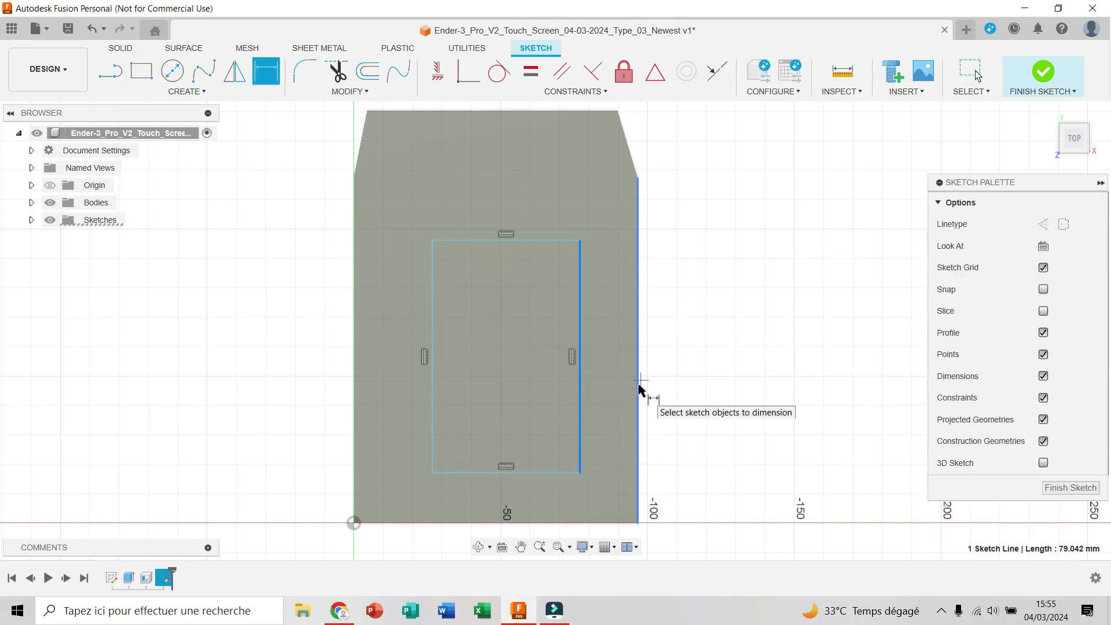
pyautogui.click(660, 377)
pyautogui.write('i')
pyautogui.click(690, 400)
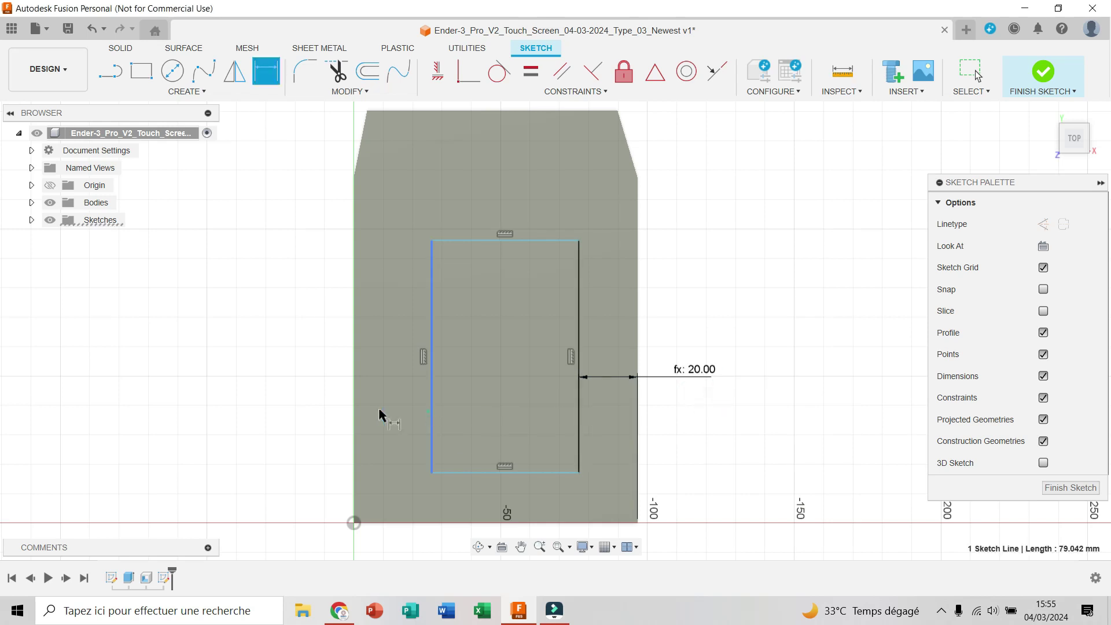
pyautogui.click(431, 422)
pyautogui.click(354, 413)
pyautogui.click(307, 390)
pyautogui.write('isplayRight')
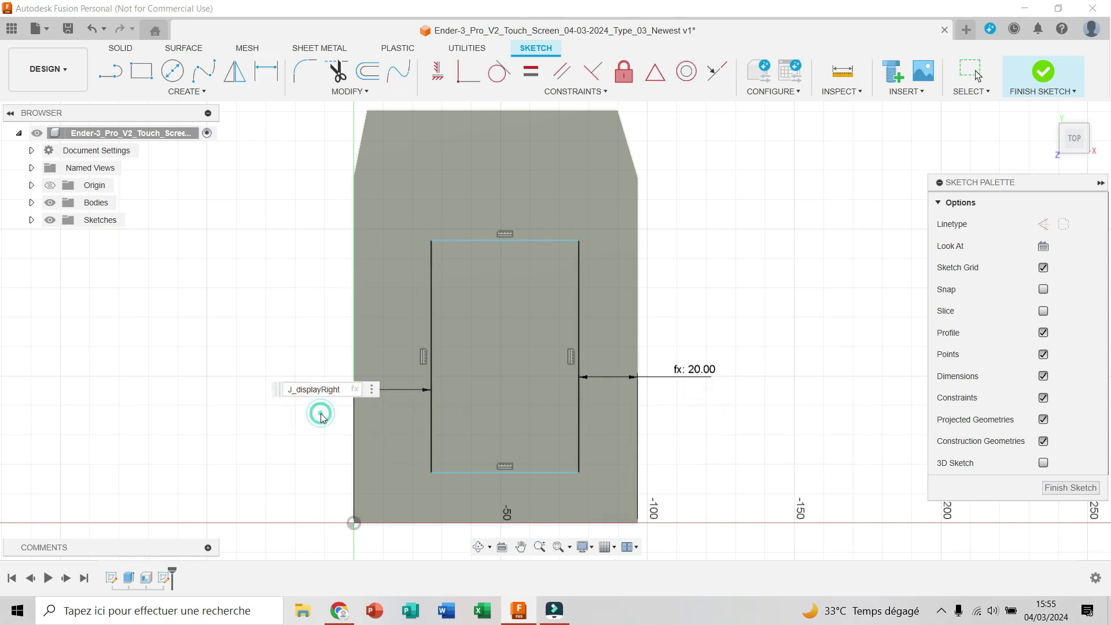
pyautogui.click(318, 413)
# Dimension the rectangle's offset from the body's lower edge with the 20 mm H_displayBottom parameter.
pyautogui.click(495, 472)
pyautogui.click(631, 515)
pyautogui.click(697, 498)
pyautogui.write('g')
pyautogui.click(745, 377)
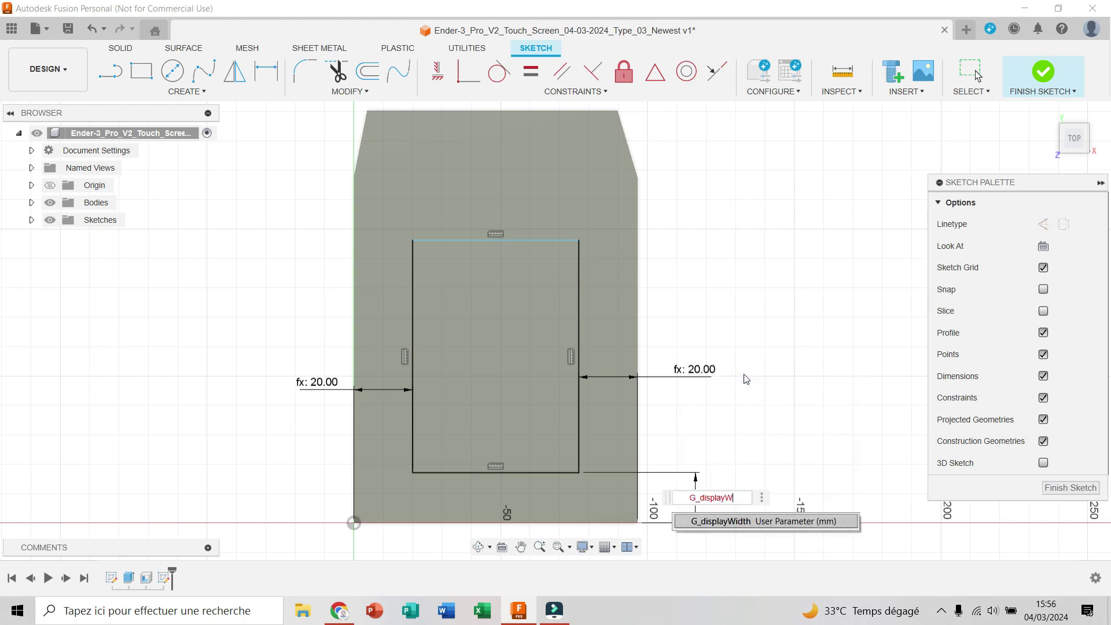
pyautogui.click(729, 373)
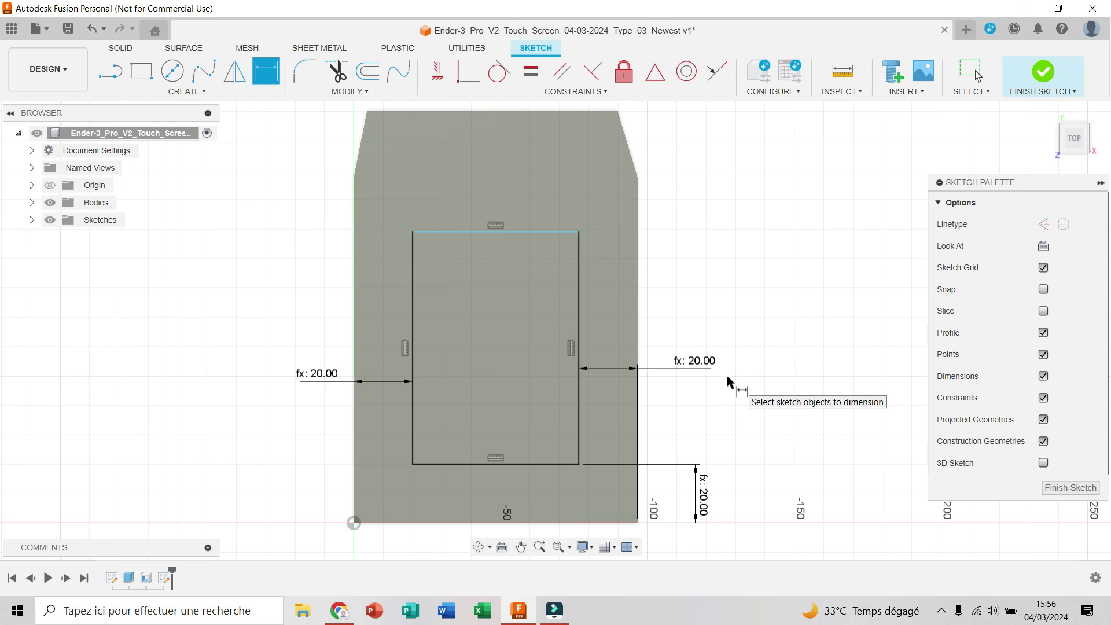
# Dimension the rectangle's height with F_displayHeight and rearrange the dimensions outside the body for readability.
pyautogui.click(579, 401)
pyautogui.click(548, 382)
pyautogui.write('f')
pyautogui.click(588, 404)
pyautogui.press('Return')
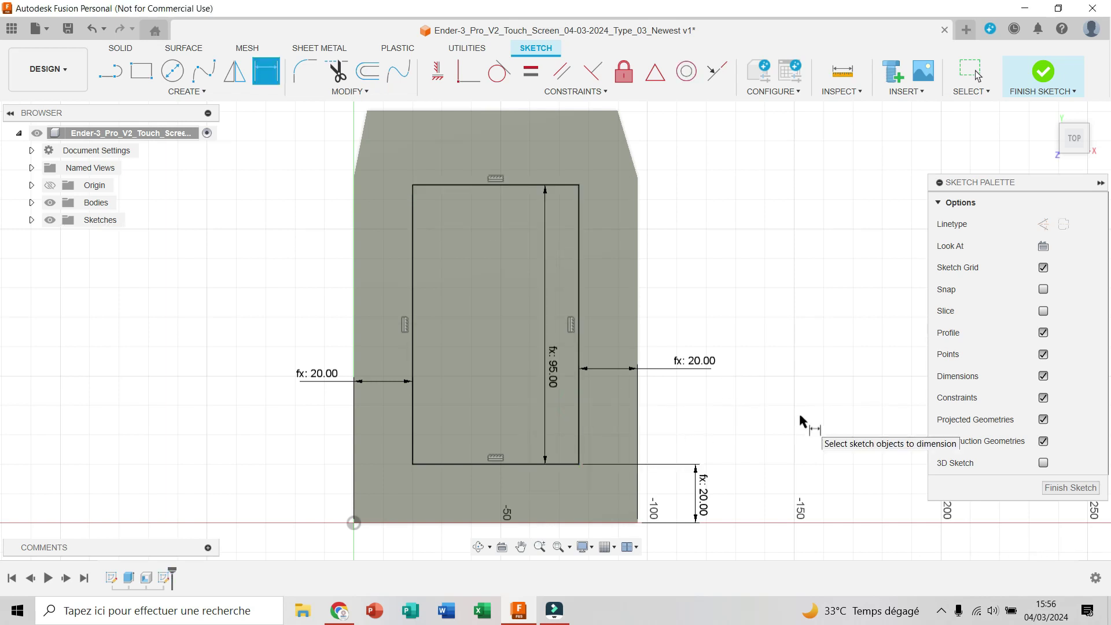
pyautogui.press('Escape')
pyautogui.moveTo(550, 367); pyautogui.dragTo(686, 364)
pyautogui.click(520, 547)
pyautogui.moveTo(767, 272); pyautogui.dragTo(769, 297)
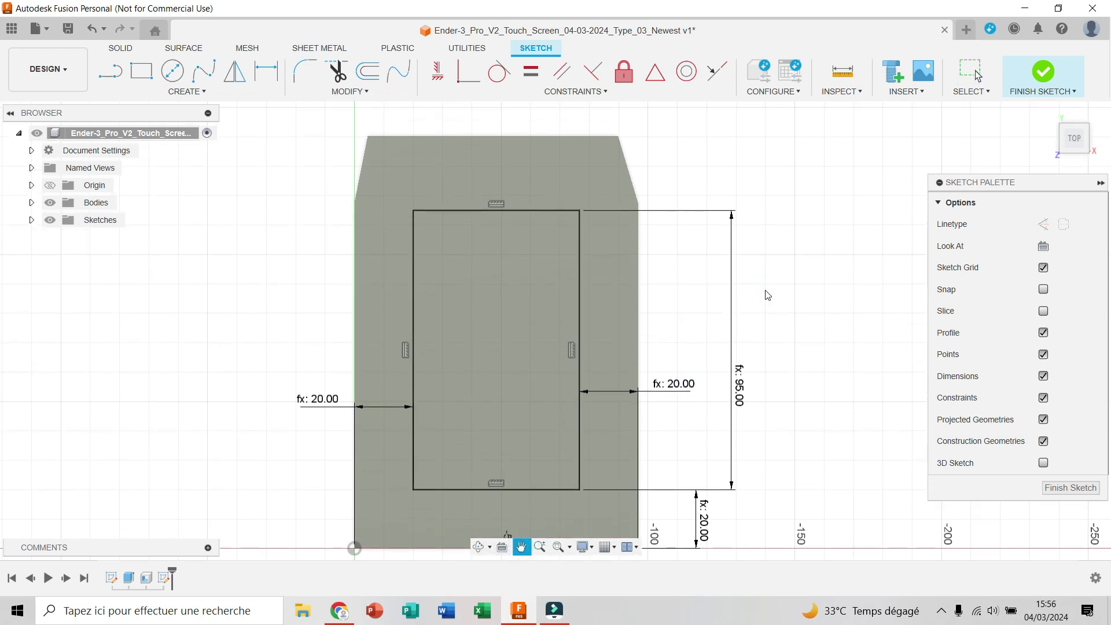
# Sketch four screw-hole circles, one beyond each corner of the display rectangle, with the upper ones about 10 mm in diameter.
pyautogui.press('c')
pyautogui.click(390, 177)
pyautogui.click(399, 186)
pyautogui.click(587, 177)
pyautogui.click(383, 511)
pyautogui.click(396, 525)
pyautogui.click(594, 511)
pyautogui.click(607, 526)
# Constrain the four circle centres to line up horizontally and vertically with each other.
pyautogui.click(438, 71)
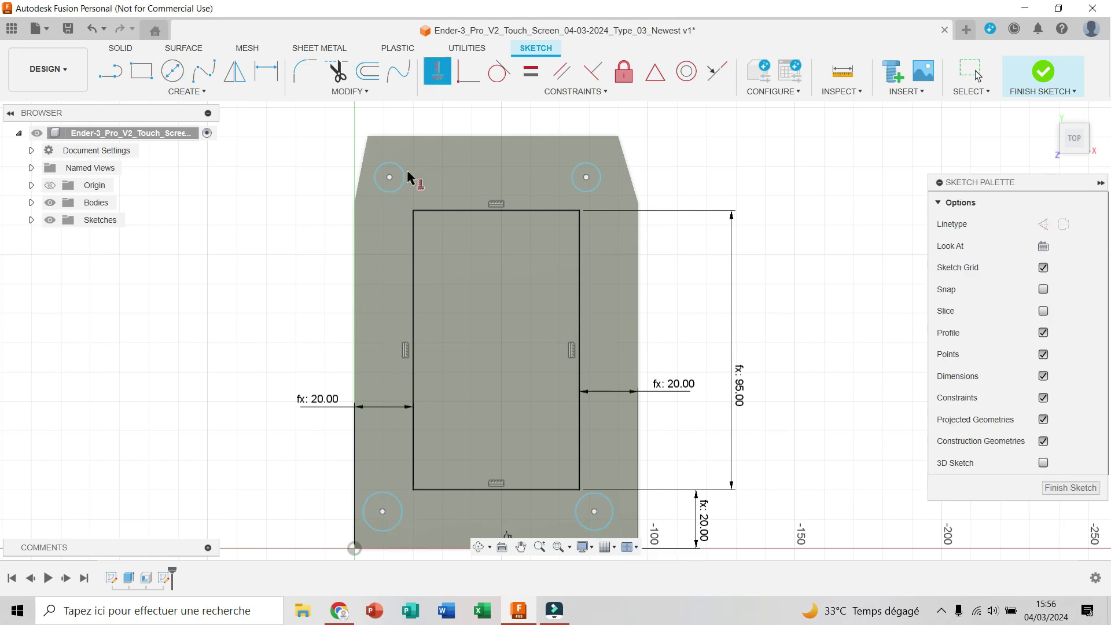
pyautogui.click(390, 177)
pyautogui.click(586, 177)
pyautogui.click(389, 177)
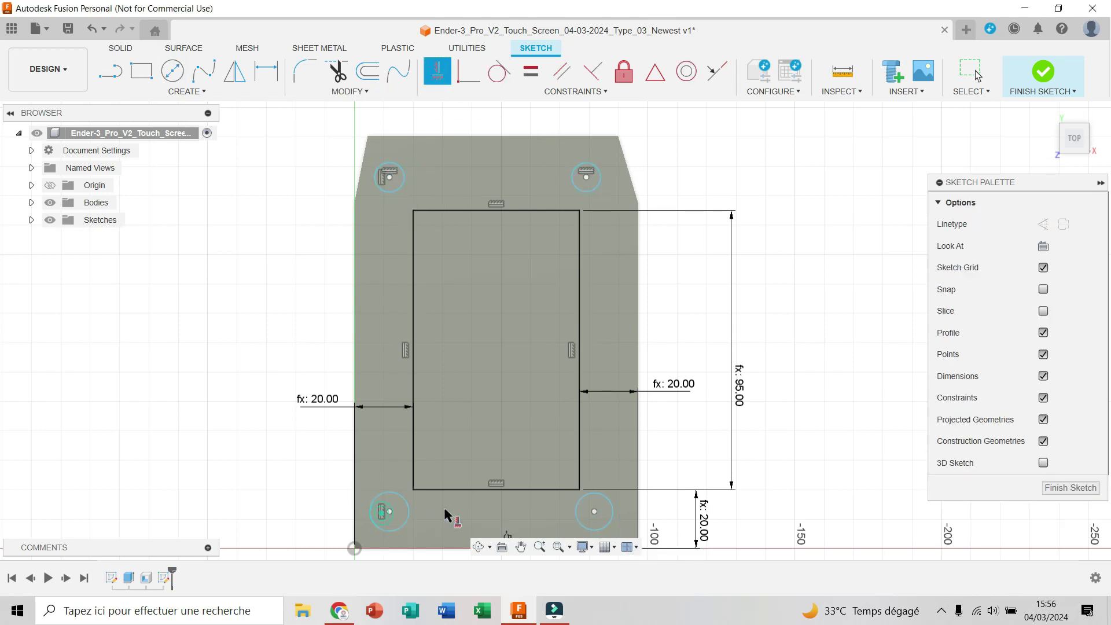
pyautogui.click(383, 511)
pyautogui.click(595, 512)
pyautogui.click(587, 177)
# Apply Equal constraints so the other three screw circles match the upper-left circle's size.
pyautogui.click(530, 71)
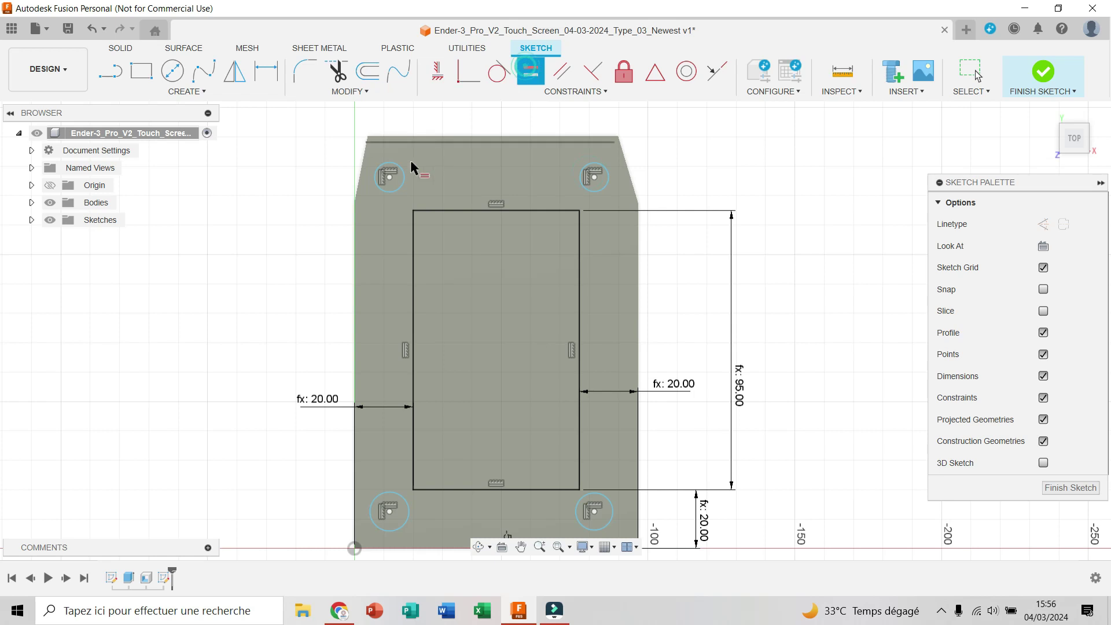
pyautogui.click(401, 188)
pyautogui.click(402, 498)
pyautogui.click(386, 193)
pyautogui.click(610, 506)
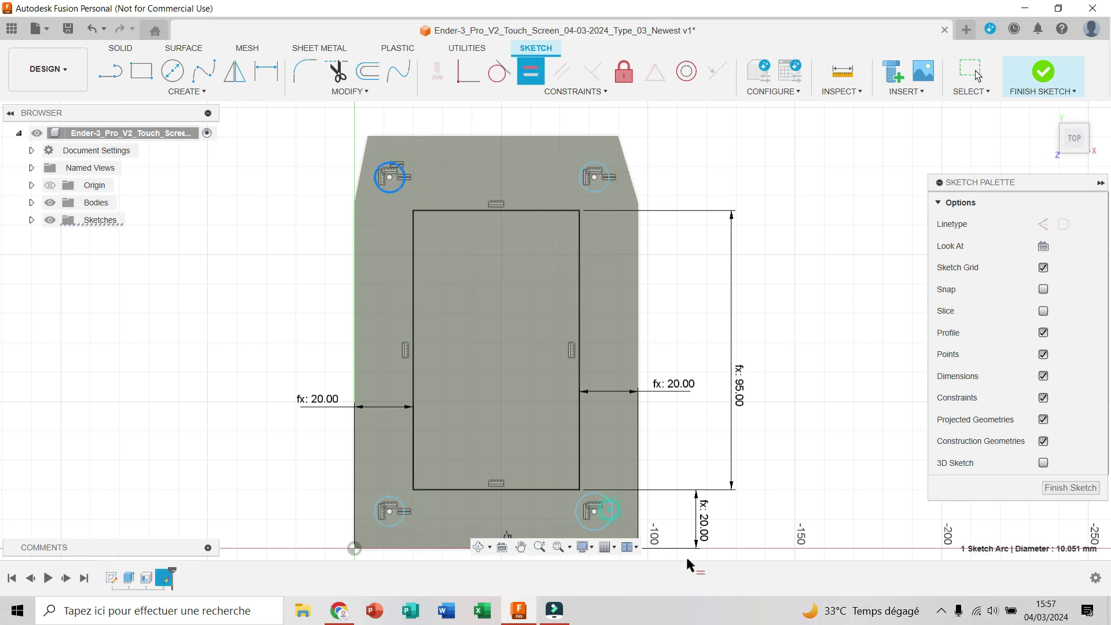
# Dimension the upper-left screw circle's diameter with R_screwDiameter.
pyautogui.press('d')
pyautogui.click(376, 181)
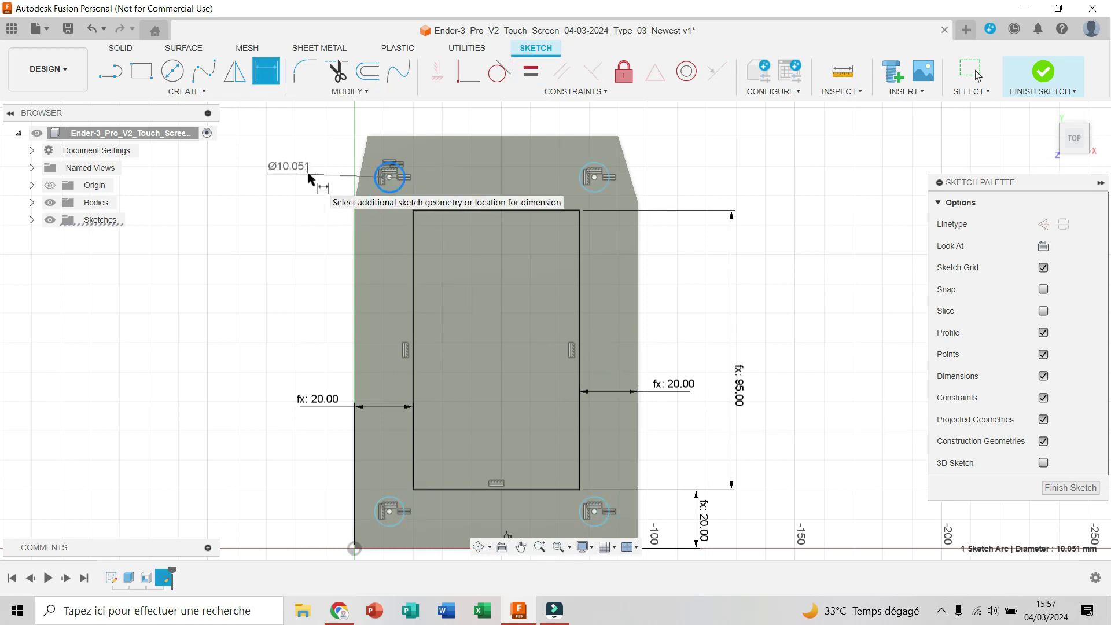
pyautogui.click(308, 174)
pyautogui.write('R_screwDiameter')
pyautogui.click(333, 199)
pyautogui.press('Return')
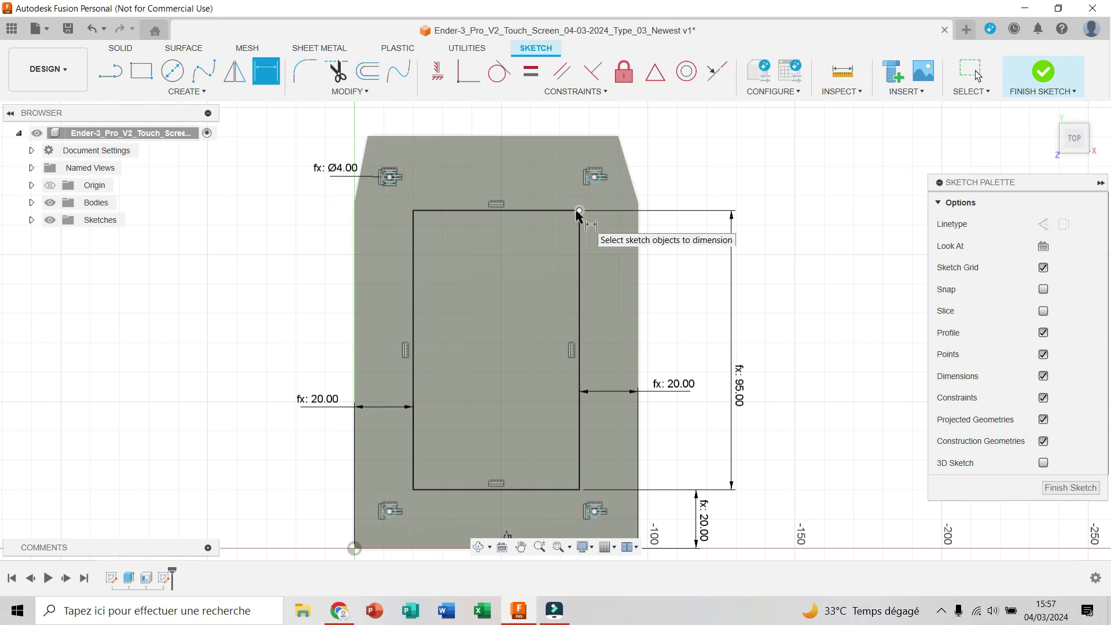
# Dimension the horizontal distance between the two upper screw circle centres with L_screwDistance_H.
pyautogui.click(389, 175)
pyautogui.click(595, 177)
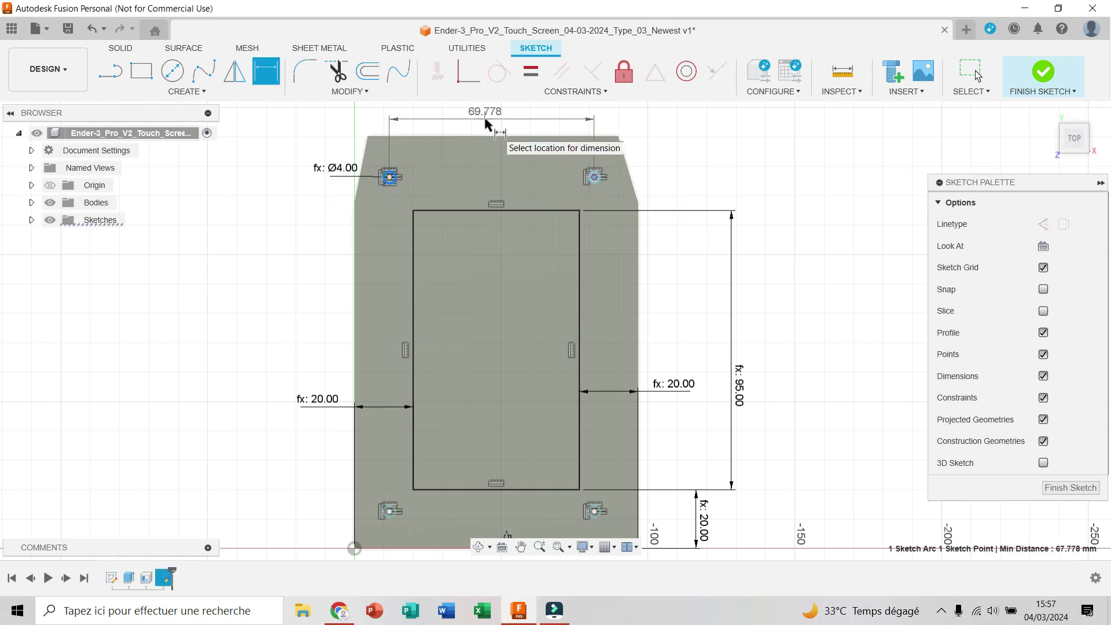
pyautogui.click(485, 124)
pyautogui.write('L')
pyautogui.click(524, 149)
pyautogui.press('Return')
# Dimension the vertical distance between the two left screw circle centres with M_screwDistance_V and rearrange the nearby dimensions for readability.
pyautogui.click(391, 512)
pyautogui.click(389, 177)
pyautogui.click(324, 269)
pyautogui.write('m')
pyautogui.click(355, 290)
pyautogui.press('Return')
pyautogui.press('Escape')
pyautogui.moveTo(317, 403); pyautogui.dragTo(338, 411)
pyautogui.moveTo(322, 271); pyautogui.dragTo(300, 276)
pyautogui.moveTo(335, 168); pyautogui.dragTo(312, 146)
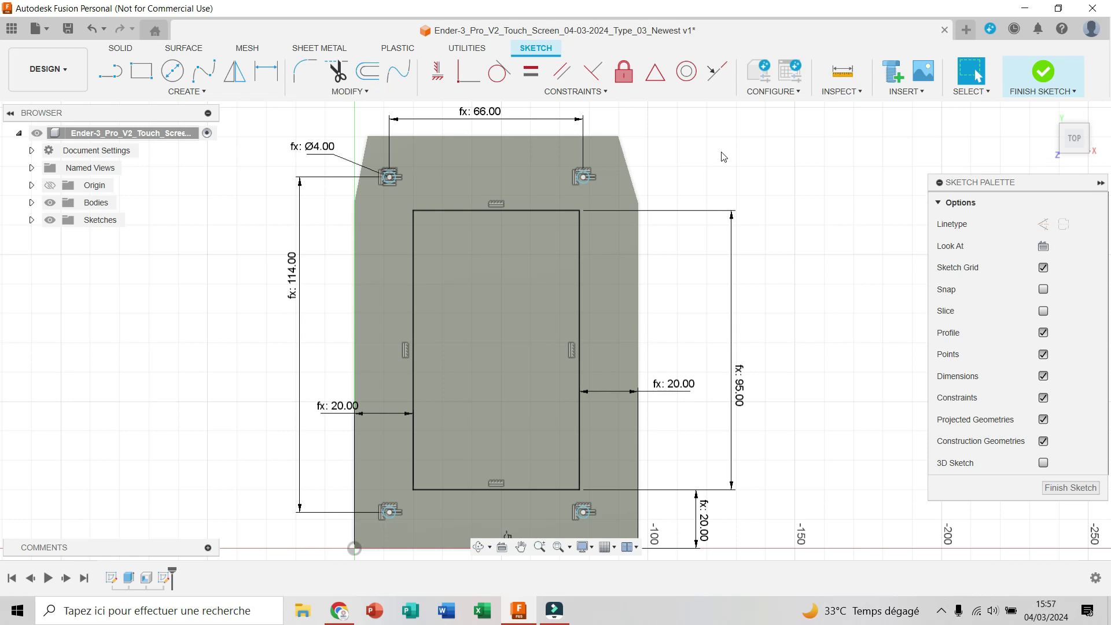
# Dimension the horizontal offset from the upper-left screw circle to the rectangle's left side with P_screwLeft and tidy the upper dimensions.
pyautogui.press('d')
pyautogui.click(394, 179)
pyautogui.click(414, 217)
pyautogui.click(414, 124)
pyautogui.write('p')
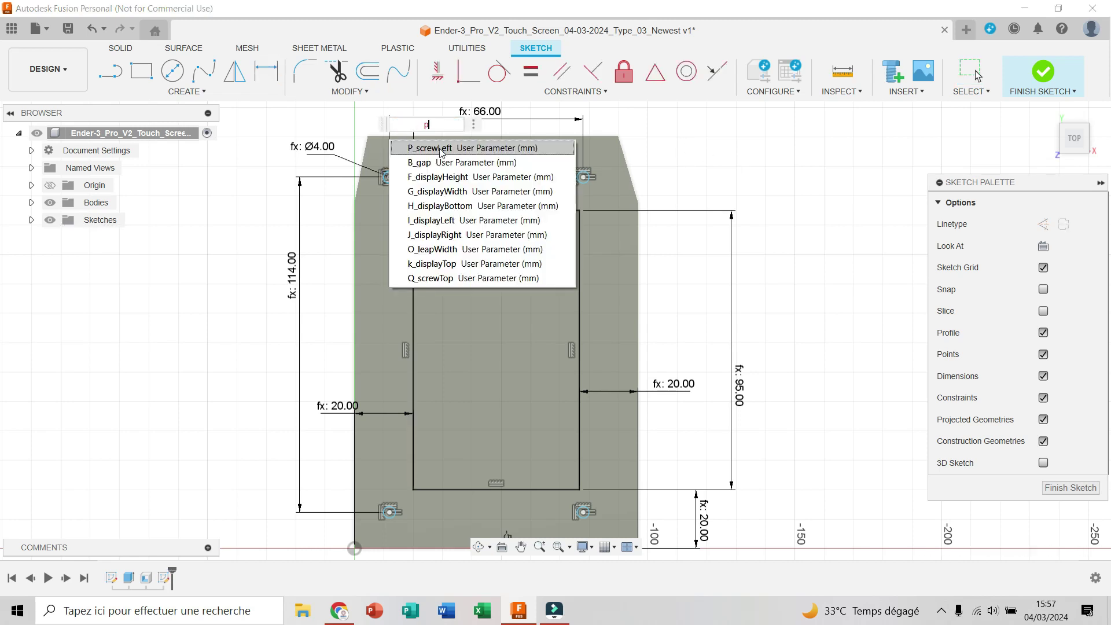
pyautogui.click(441, 153)
pyautogui.press('Return')
pyautogui.moveTo(754, 277); pyautogui.dragTo(754, 314, button='middle')
pyautogui.press('Escape')
pyautogui.moveTo(461, 156); pyautogui.dragTo(458, 122)
pyautogui.moveTo(409, 157); pyautogui.dragTo(409, 142)
# Dimension the vertical offset from the upper-left screw circle to the rectangle's top side with the 10 mm Q_screwTop parameter.
pyautogui.press('d')
pyautogui.click(390, 218)
pyautogui.click(432, 247)
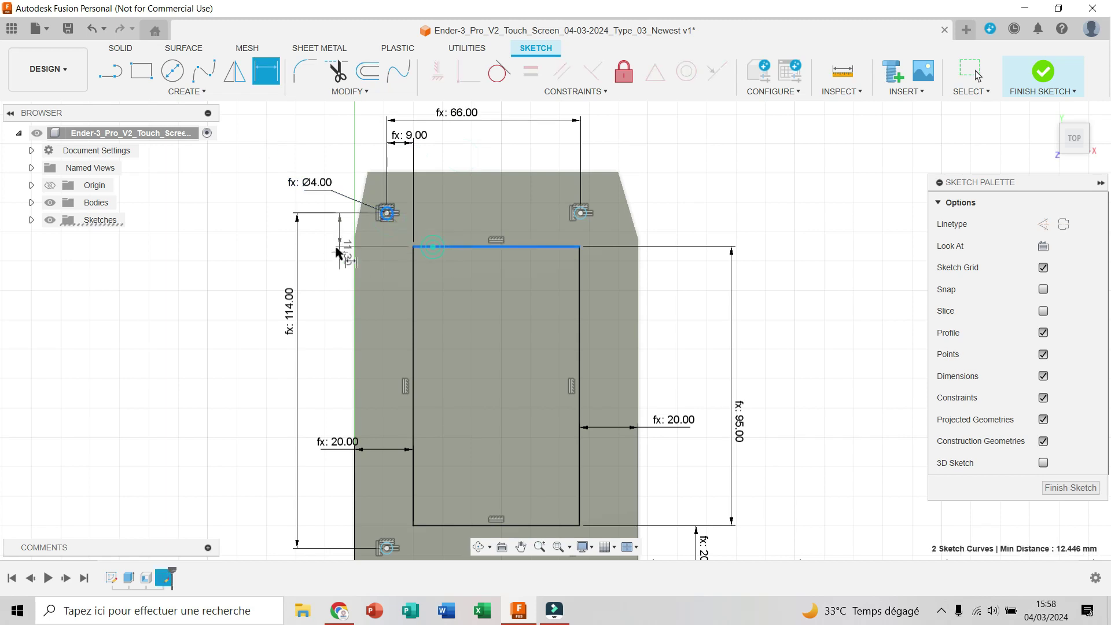
pyautogui.click(336, 253)
pyautogui.write('p')
pyautogui.click(338, 264)
pyautogui.press('Return')
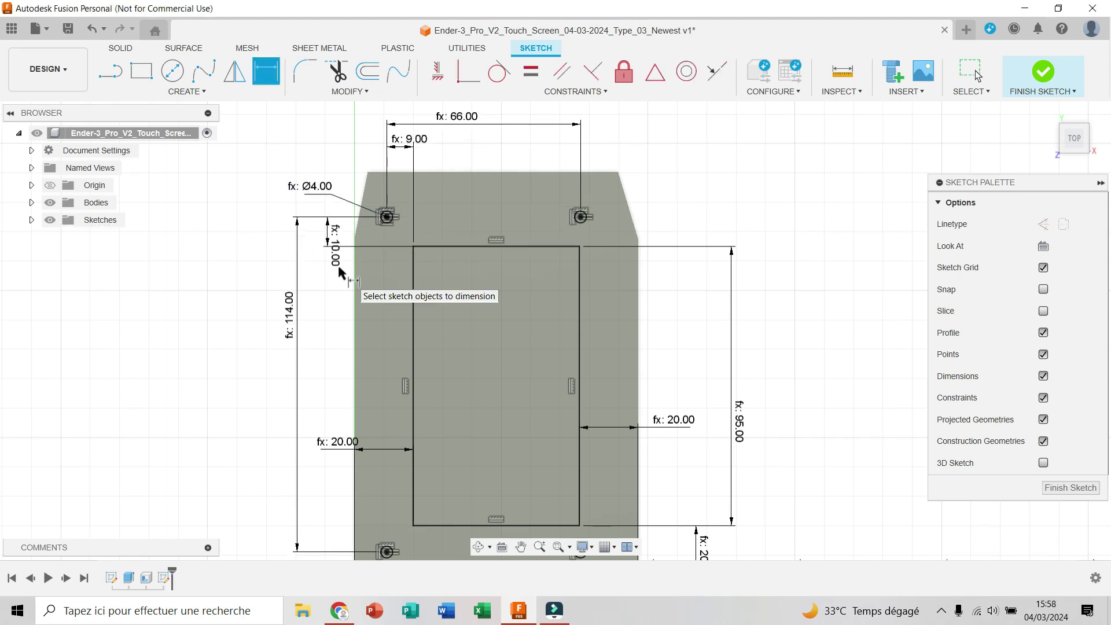
# Draw a narrow strip of lines along the body's left edge from the origin, its top aligned with the display rectangle's top side.
pyautogui.click(521, 547)
pyautogui.moveTo(771, 439); pyautogui.dragTo(792, 365)
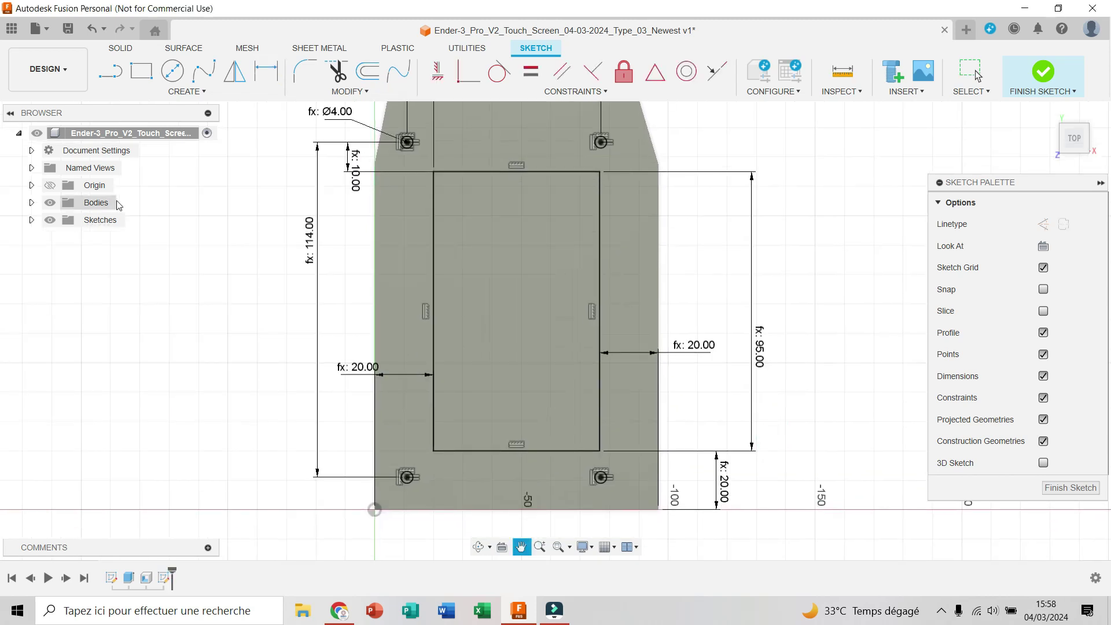
pyautogui.press('l')
pyautogui.click(375, 509)
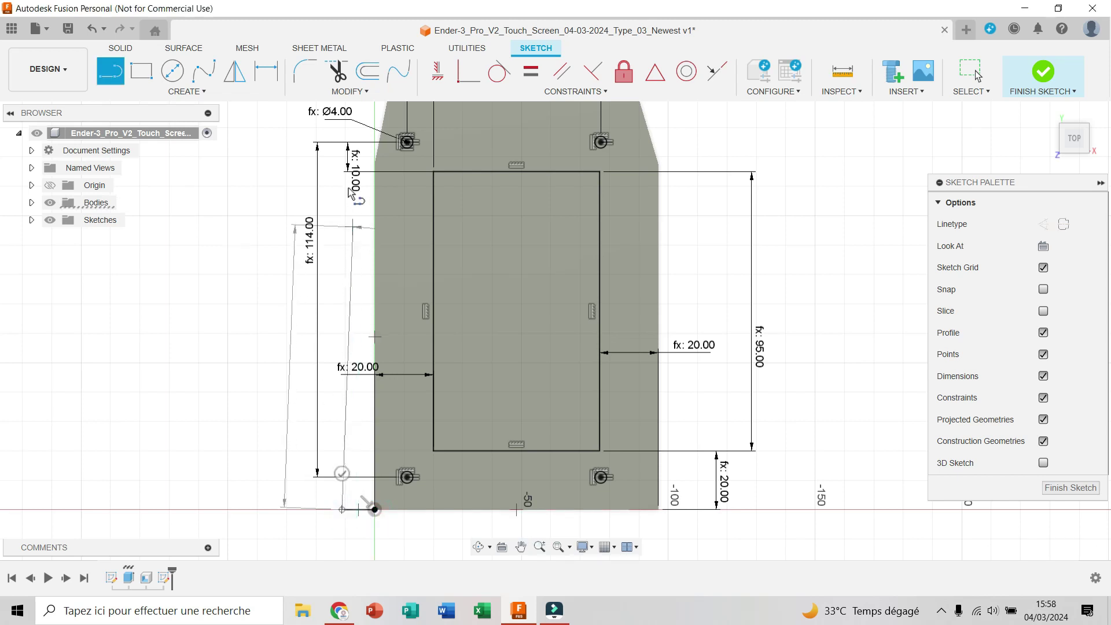
pyautogui.scroll(2, 376, 185)
pyautogui.click(374, 186)
pyautogui.scroll(-1, 390, 259)
pyautogui.click(365, 208)
pyautogui.click(463, 191)
# Dimension the side strip's width with O_leapWidth and finish the sketch.
pyautogui.moveTo(650, 556); pyautogui.dragTo(619, 443, button='middle')
pyautogui.press('d')
pyautogui.click(310, 386)
pyautogui.click(344, 391)
pyautogui.click(328, 441)
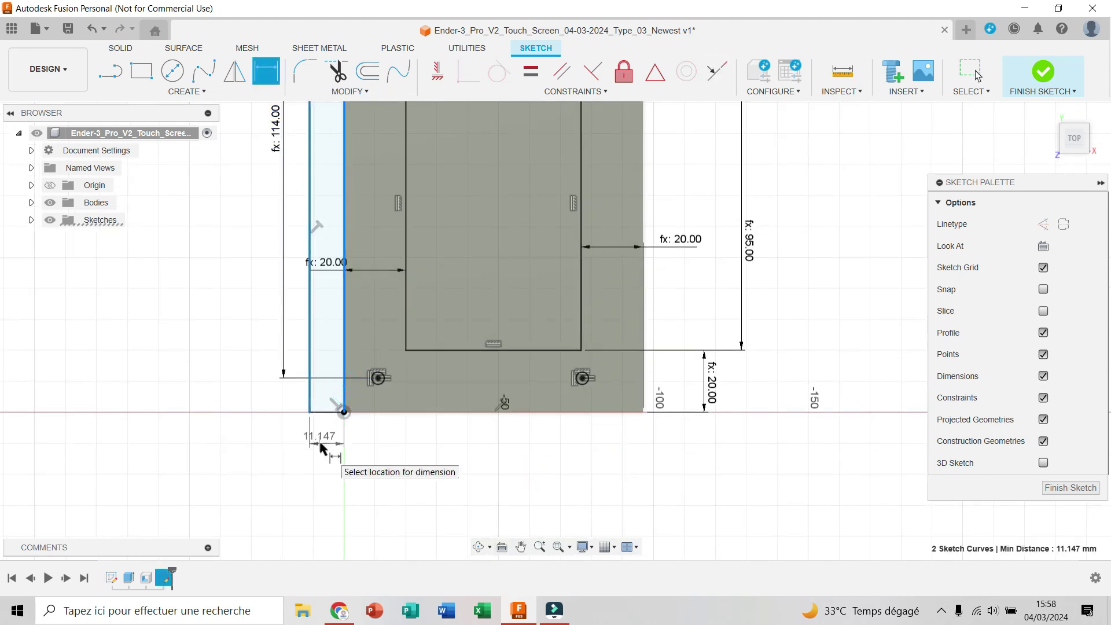
pyautogui.write('O_leapWidth')
pyautogui.press('Return')
pyautogui.scroll(-3, 550, 420)
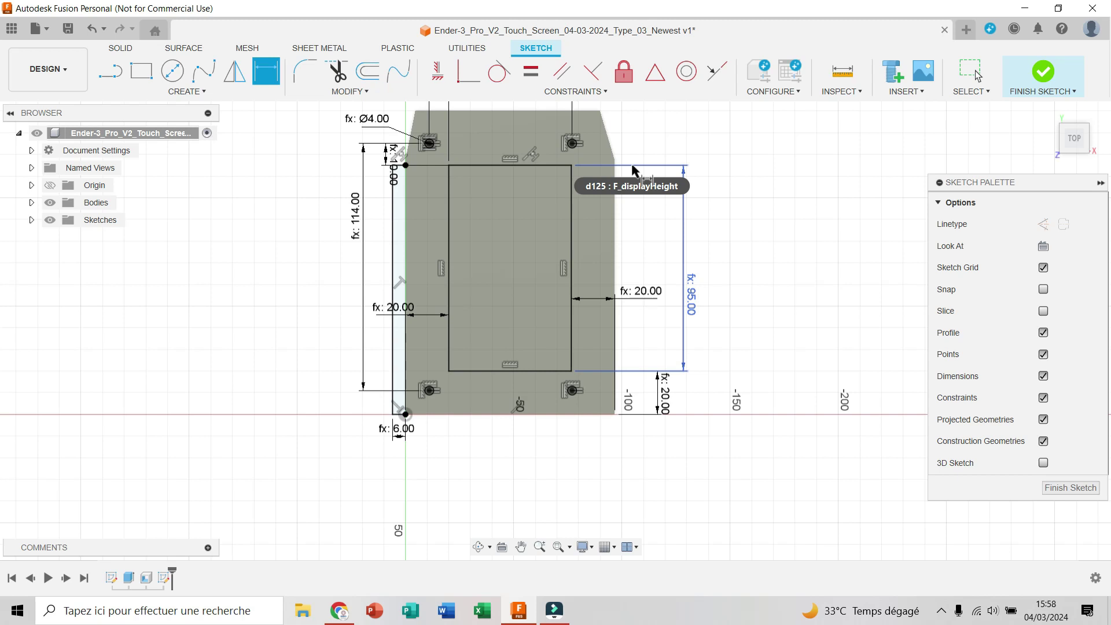
pyautogui.click(1043, 71)
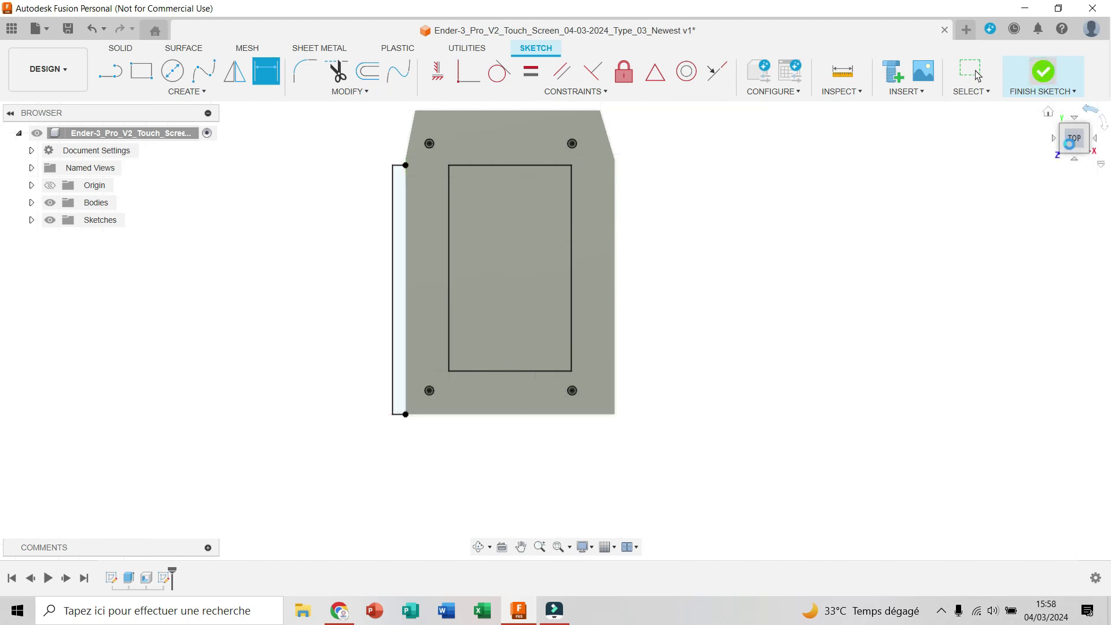
# Extrude-cut the display rectangle through the cover's top wall and return to the home view.
pyautogui.moveTo(1076, 143); pyautogui.dragTo(1074, 129)
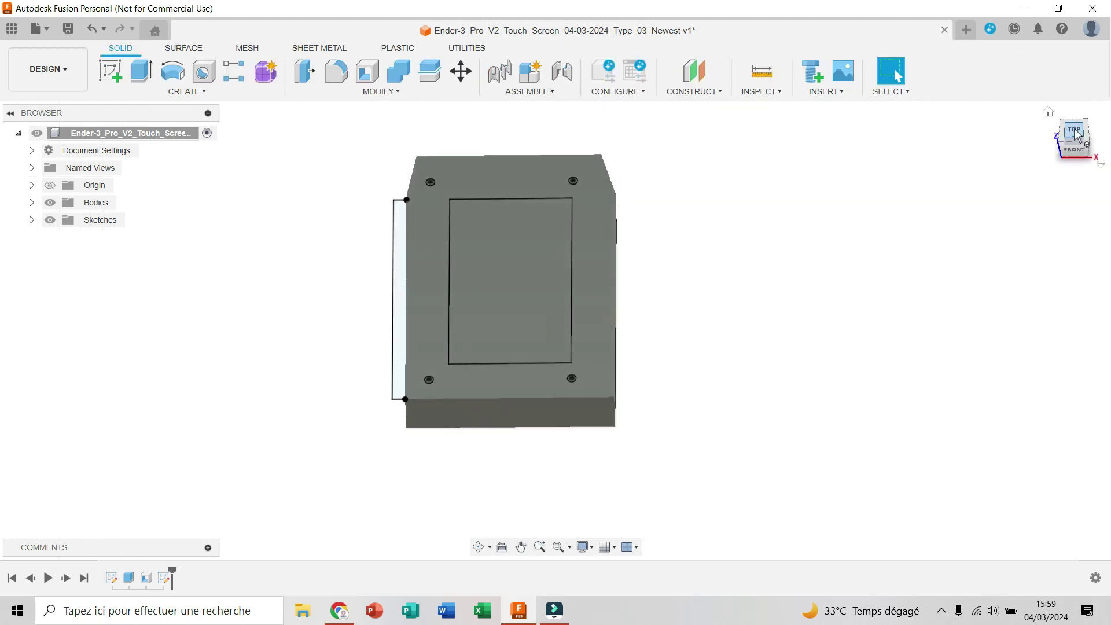
pyautogui.click(139, 72)
pyautogui.click(471, 263)
pyautogui.moveTo(1071, 138); pyautogui.dragTo(1095, 120)
pyautogui.moveTo(495, 280); pyautogui.dragTo(484, 302)
pyautogui.click(1025, 407)
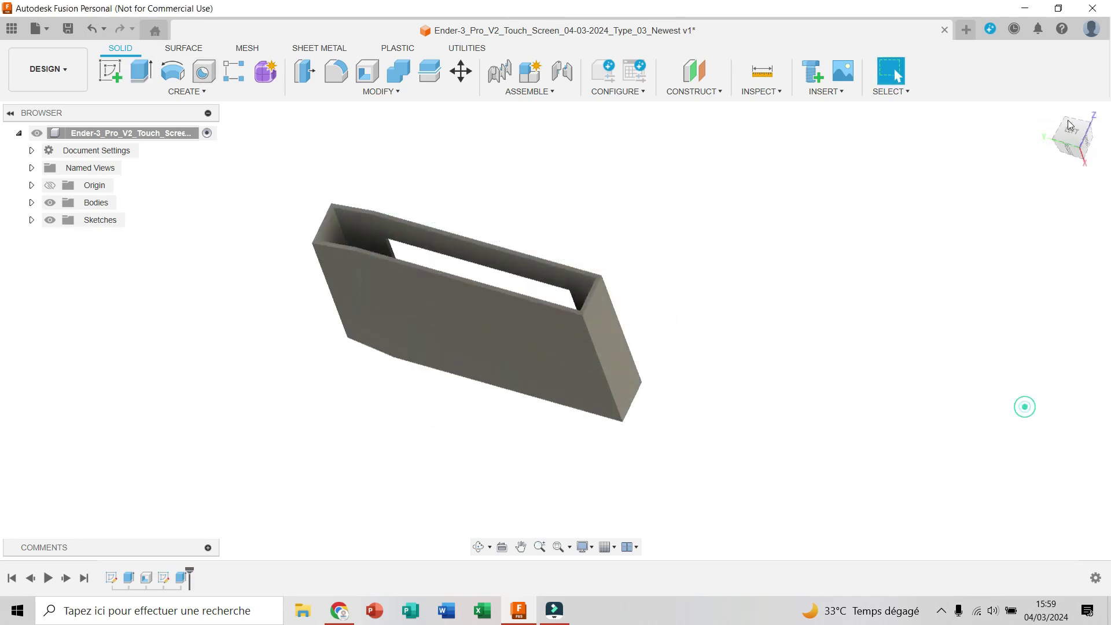
pyautogui.click(1049, 113)
pyautogui.click(112, 577)
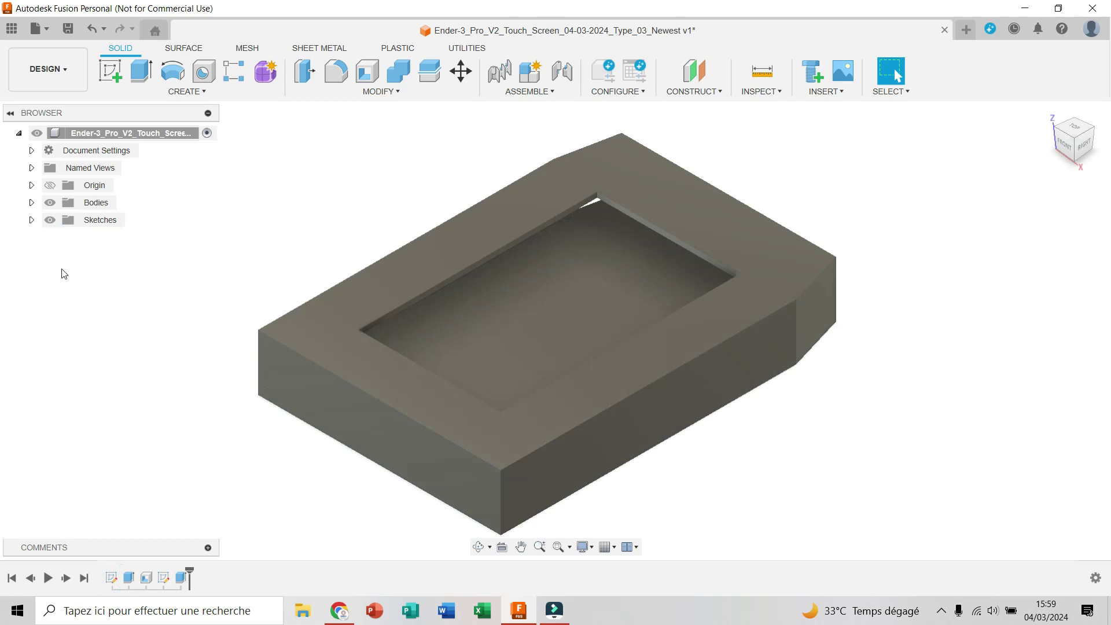
# Show the display opening's sketch and extrude-cut its four screw circles by C_coverWidth, starting from the body's underside face.
pyautogui.click(32, 219)
pyautogui.click(63, 254)
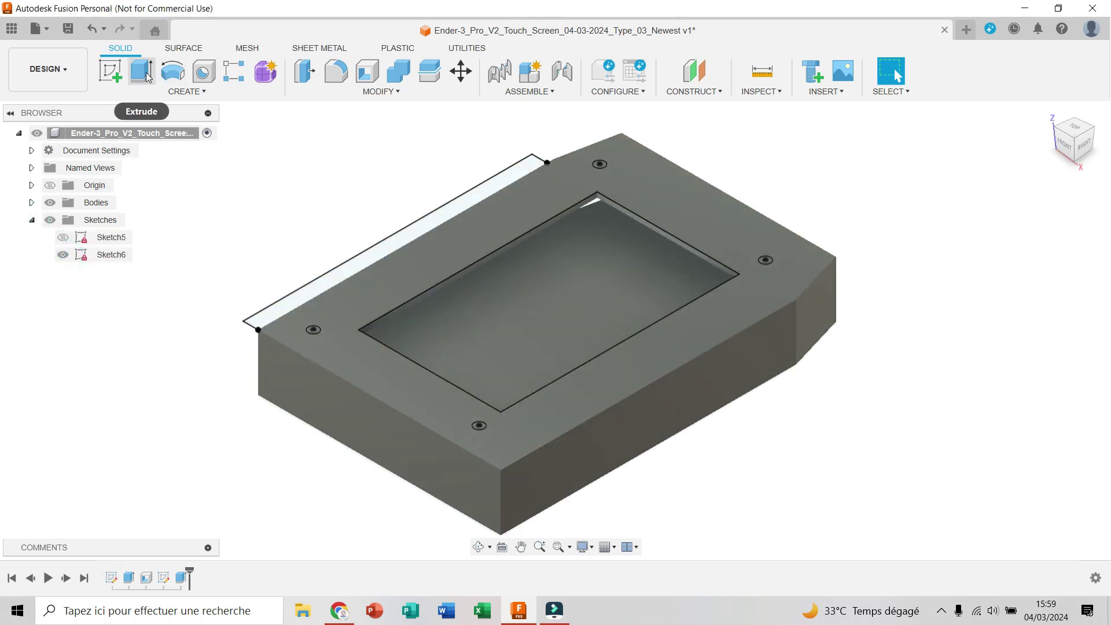
pyautogui.click(141, 72)
pyautogui.click(765, 260)
pyautogui.click(479, 426)
pyautogui.click(312, 329)
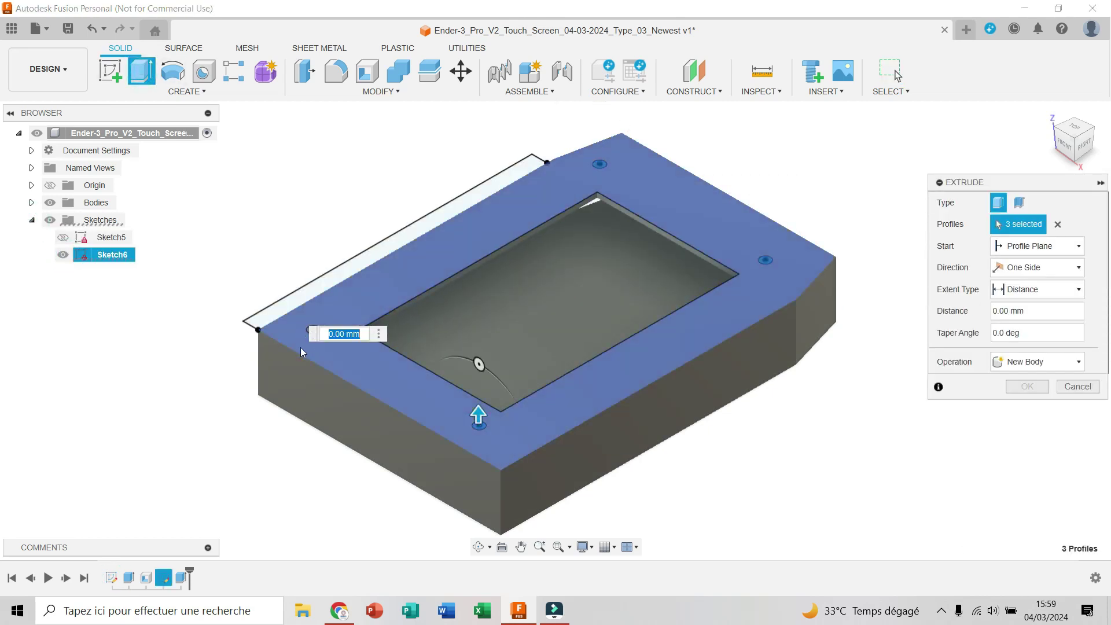
pyautogui.scroll(4, 312, 328)
pyautogui.click(1037, 246)
pyautogui.click(1039, 295)
pyautogui.moveTo(1075, 144); pyautogui.dragTo(1071, 87)
pyautogui.click(856, 238)
pyautogui.moveTo(1092, 155); pyautogui.dragTo(1091, 189)
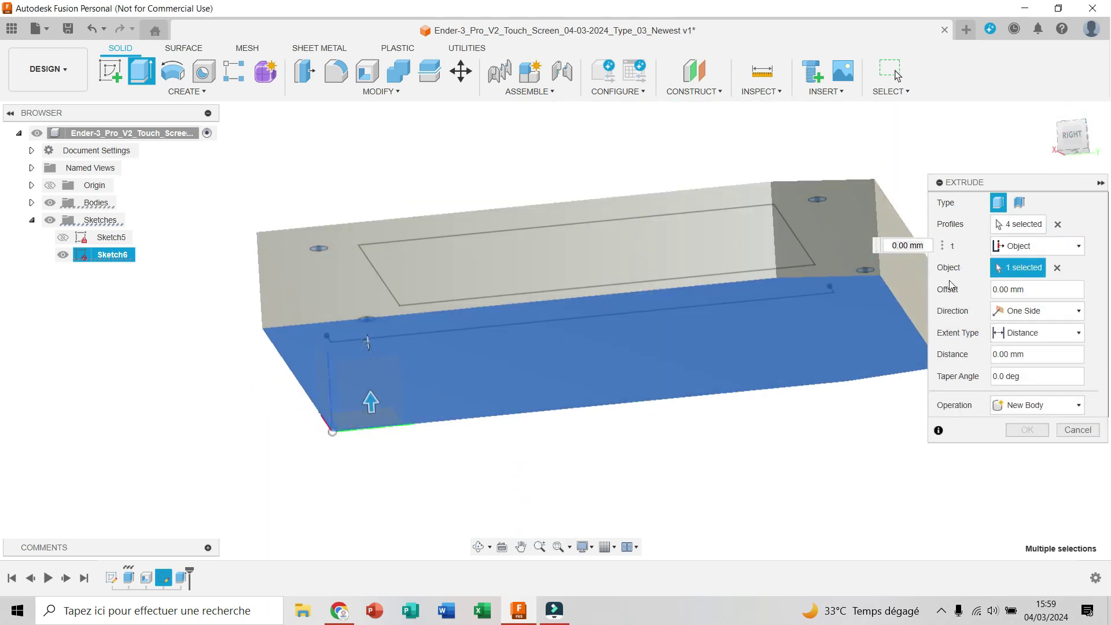
pyautogui.write('c')
pyautogui.click(935, 268)
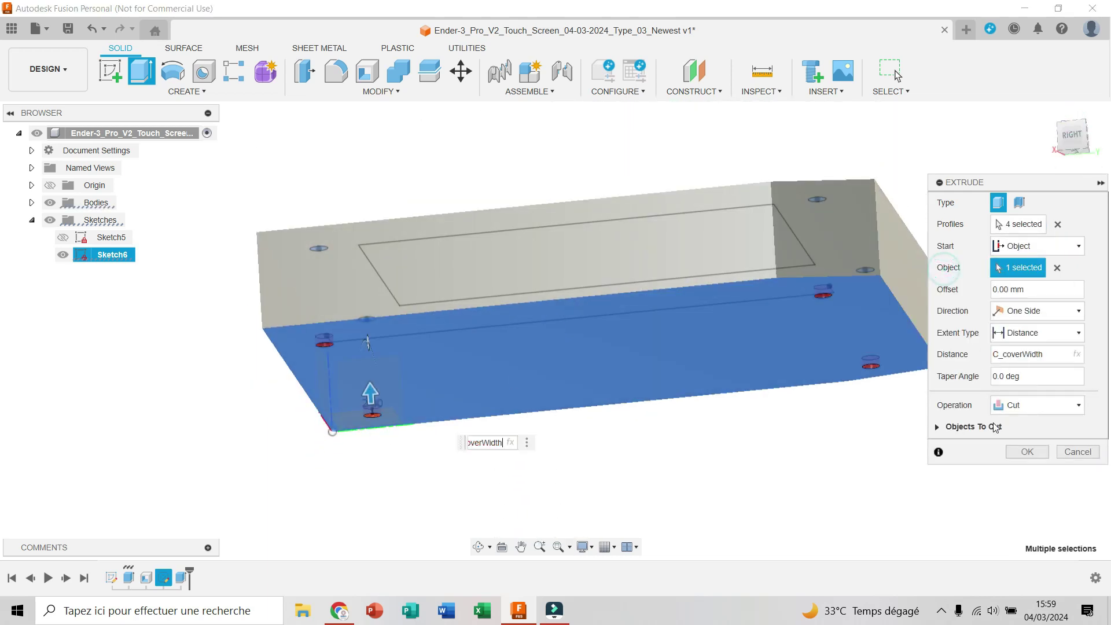
pyautogui.click(1021, 452)
pyautogui.click(1047, 115)
# Edit the display opening's extrude cut so its distance is driven by -C_coverWidth.
pyautogui.doubleClick(164, 577)
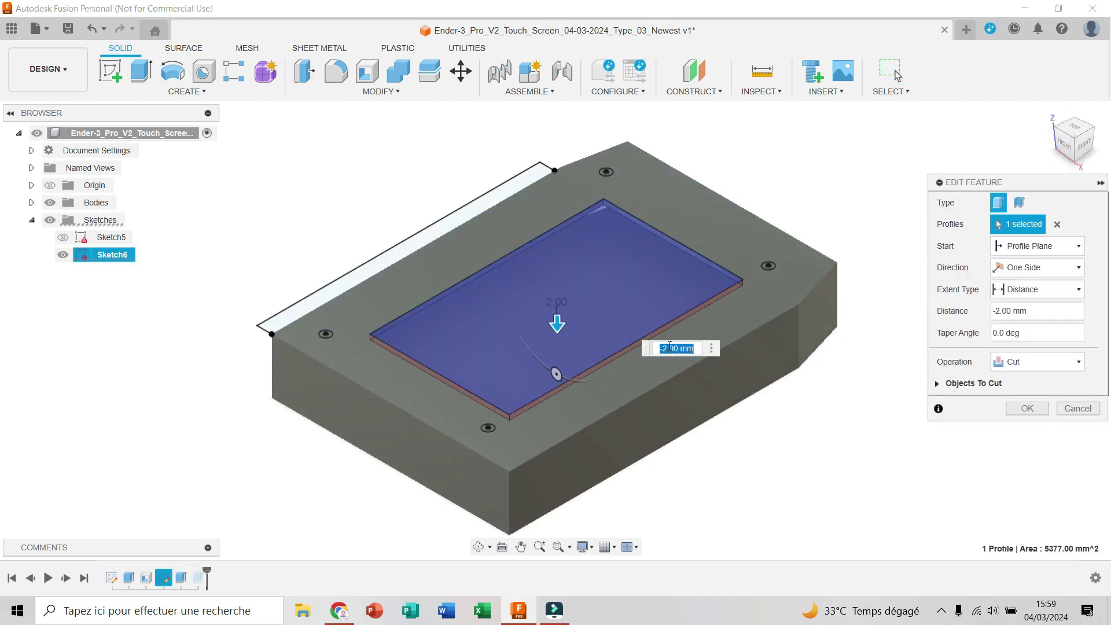
pyautogui.write('-c')
pyautogui.click(689, 372)
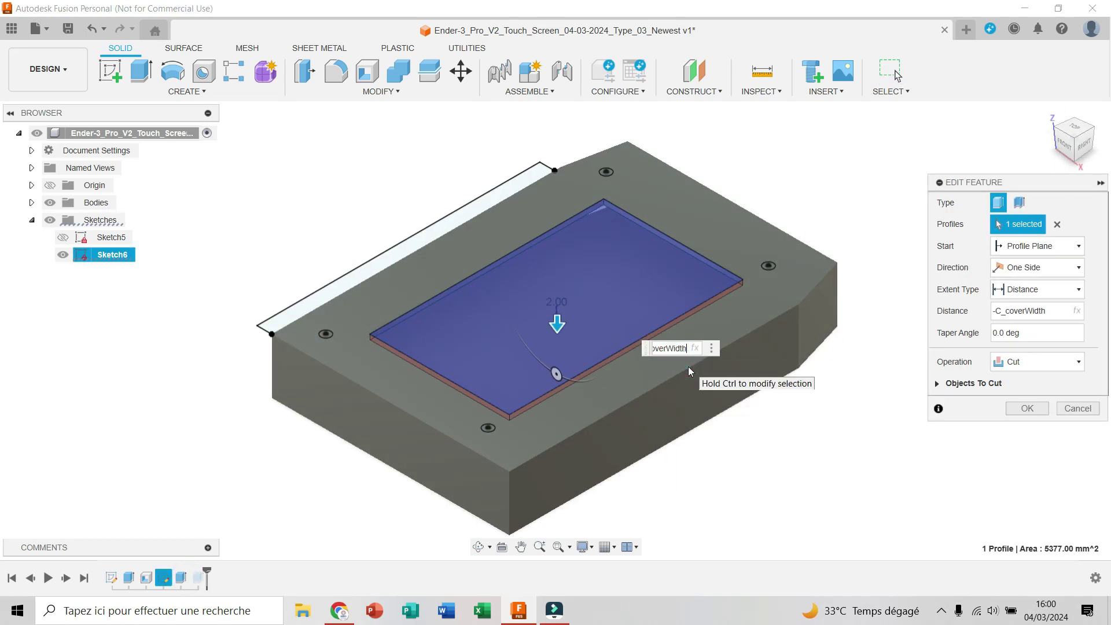
pyautogui.press('Return')
# Extrude the side strip profile by -C_coverWidth and join it to the cover body.
pyautogui.click(141, 71)
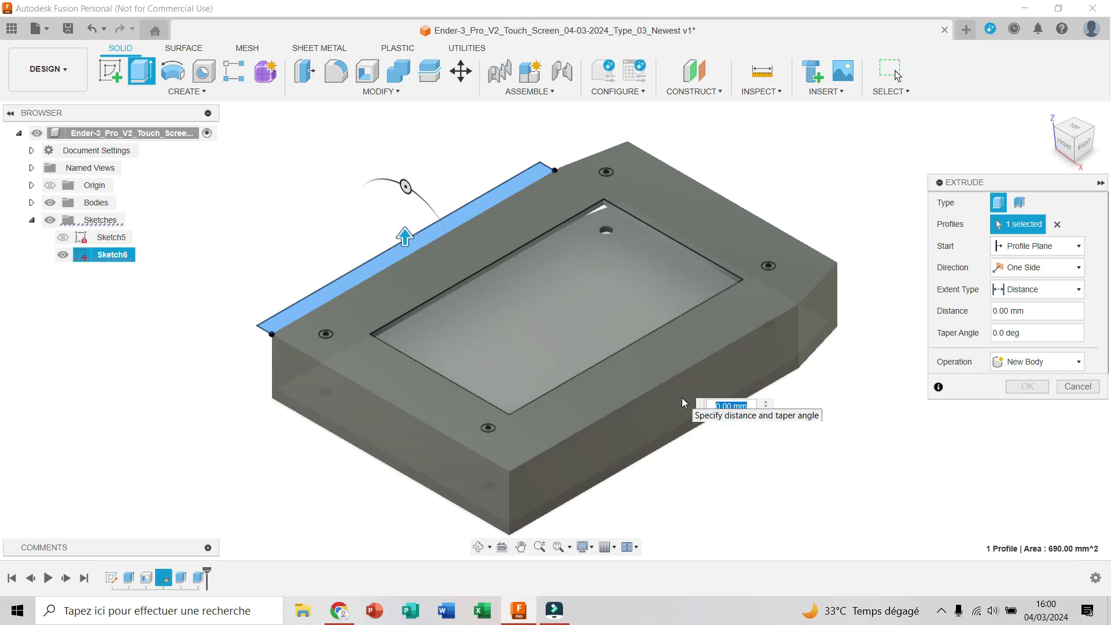
pyautogui.write('-c')
pyautogui.press('Return')
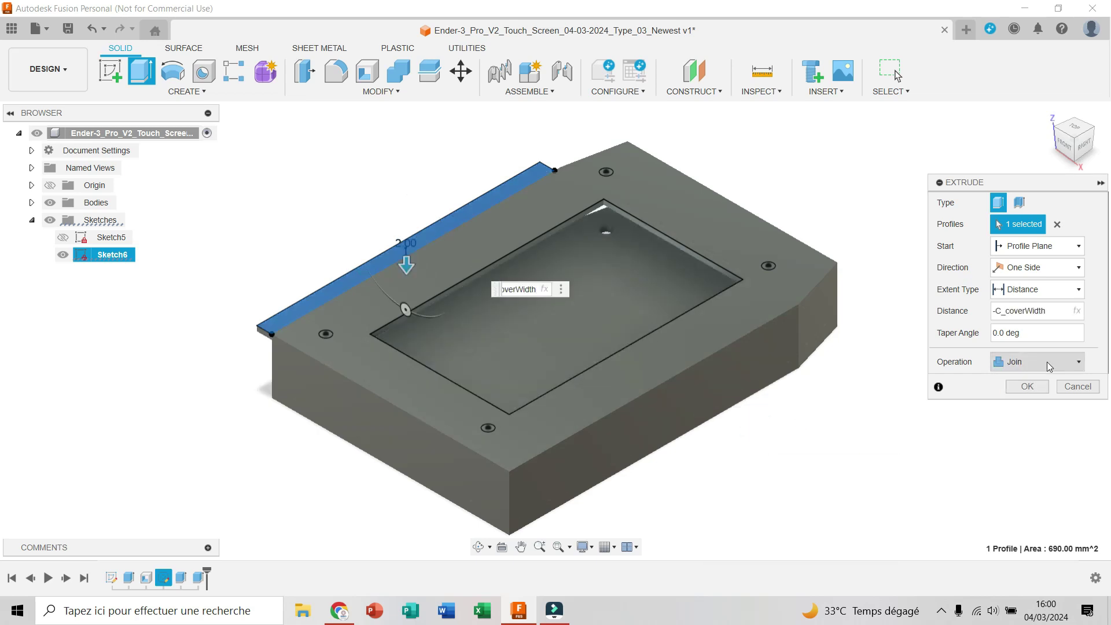
pyautogui.click(1027, 386)
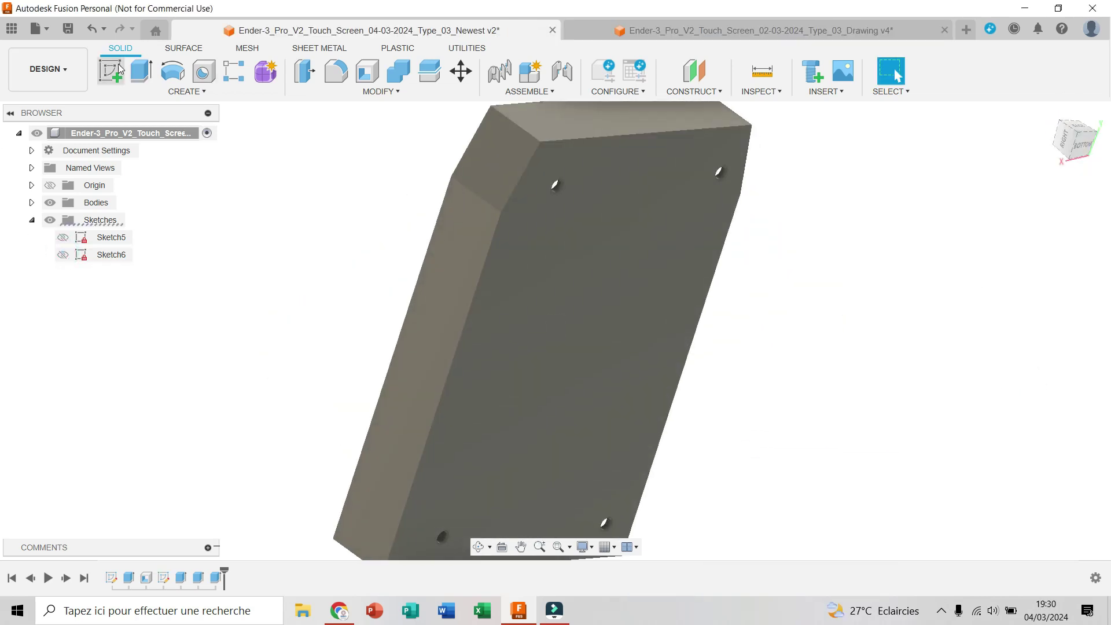
# Start a sketch on the body's underside face and draw a tall rectangle between the left and right screw holes.
pyautogui.click(123, 69)
pyautogui.click(590, 220)
pyautogui.click(521, 547)
pyautogui.moveTo(682, 386); pyautogui.dragTo(694, 463)
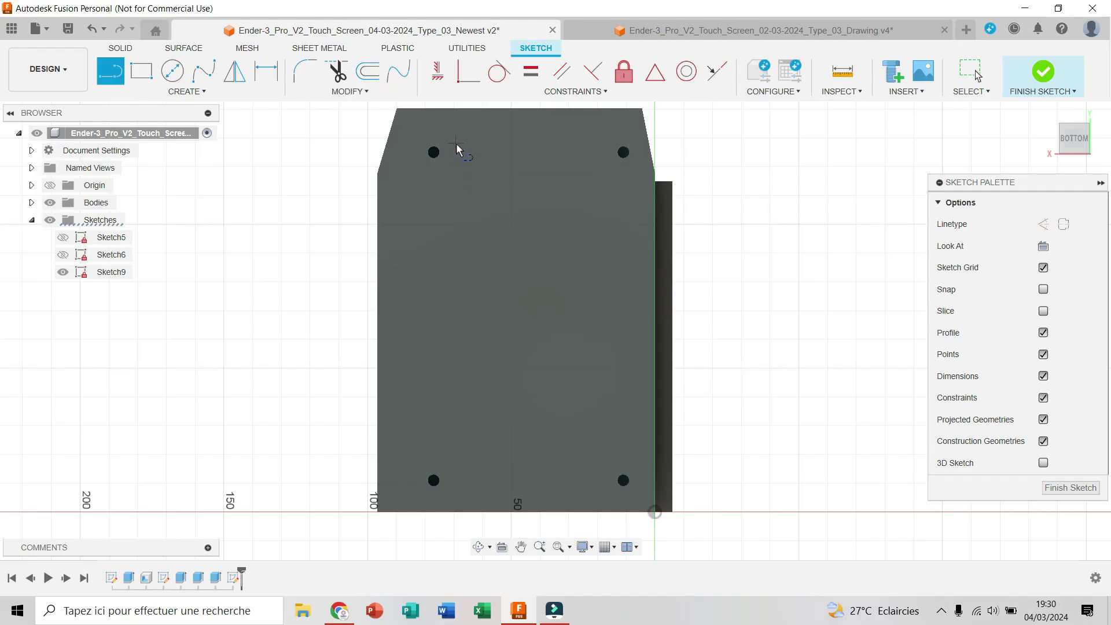
pyautogui.press('Escape')
pyautogui.press('r')
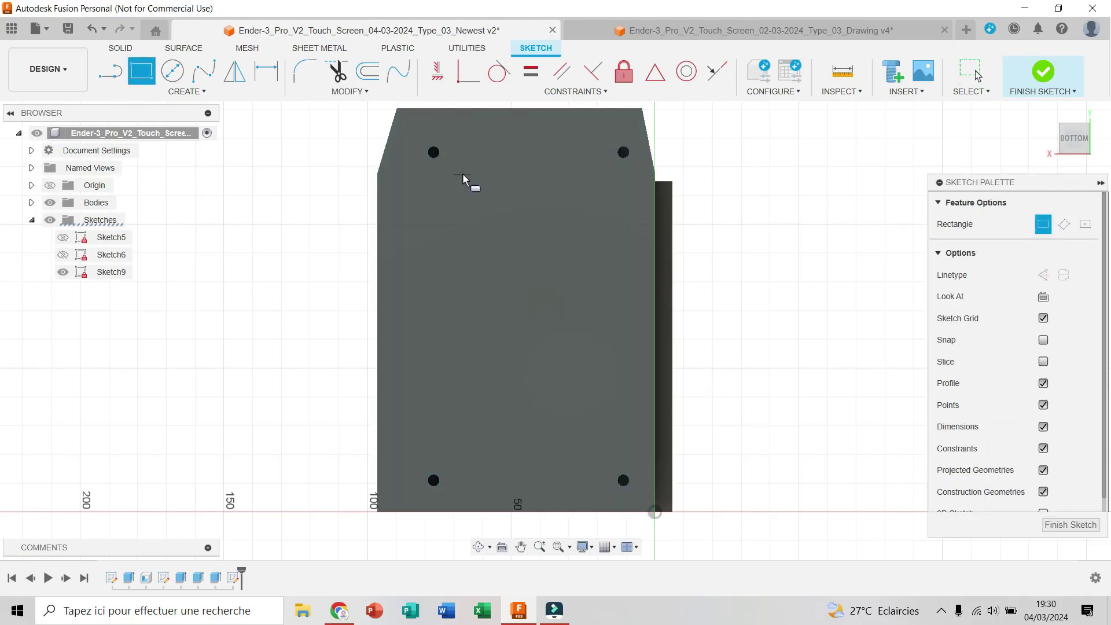
pyautogui.click(462, 174)
pyautogui.click(592, 482)
# Draw a narrow three-line strip against the underside's right edge, beside the rectangle.
pyautogui.press('l')
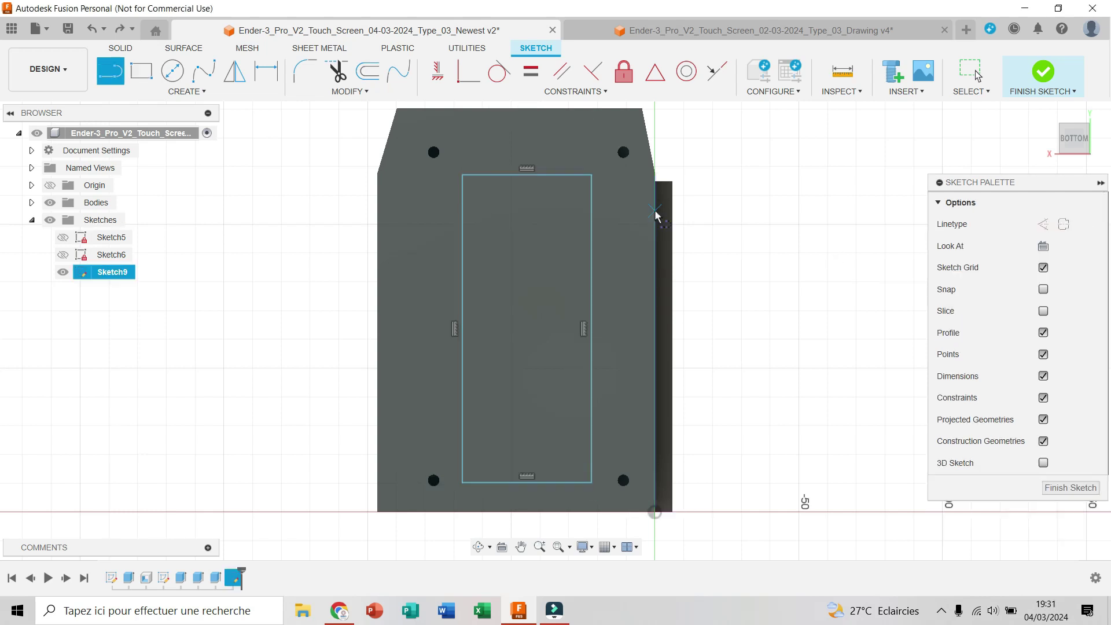
pyautogui.click(630, 211)
pyautogui.click(630, 459)
pyautogui.click(655, 459)
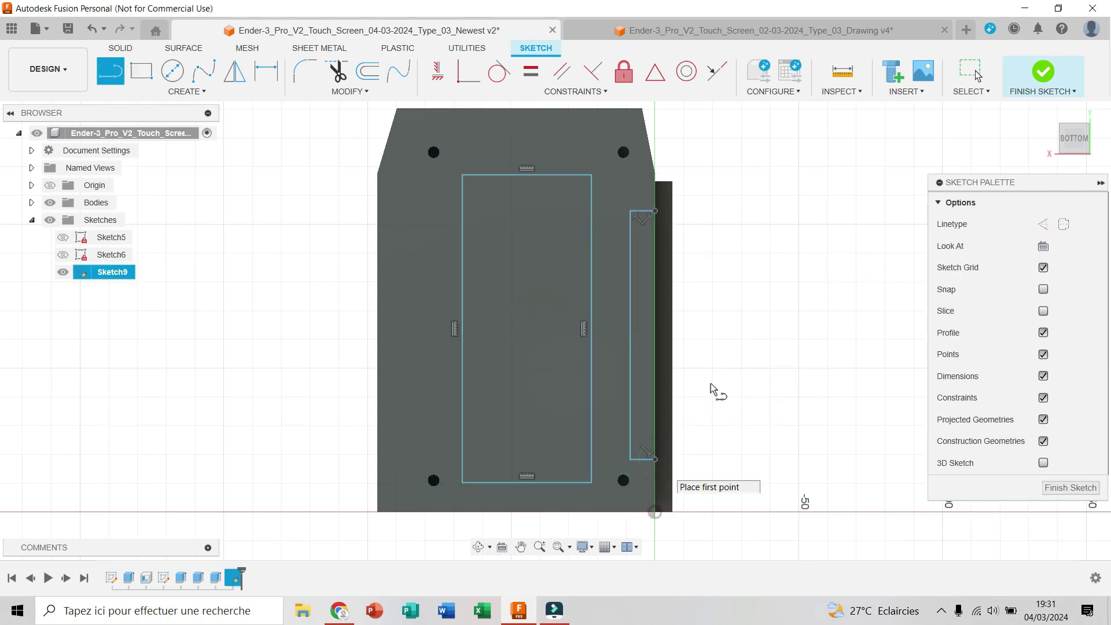
# Make the strip's top and bottom lines collinear with the rectangle's top and bottom sides.
pyautogui.click(717, 71)
pyautogui.click(548, 175)
pyautogui.click(564, 482)
pyautogui.click(643, 459)
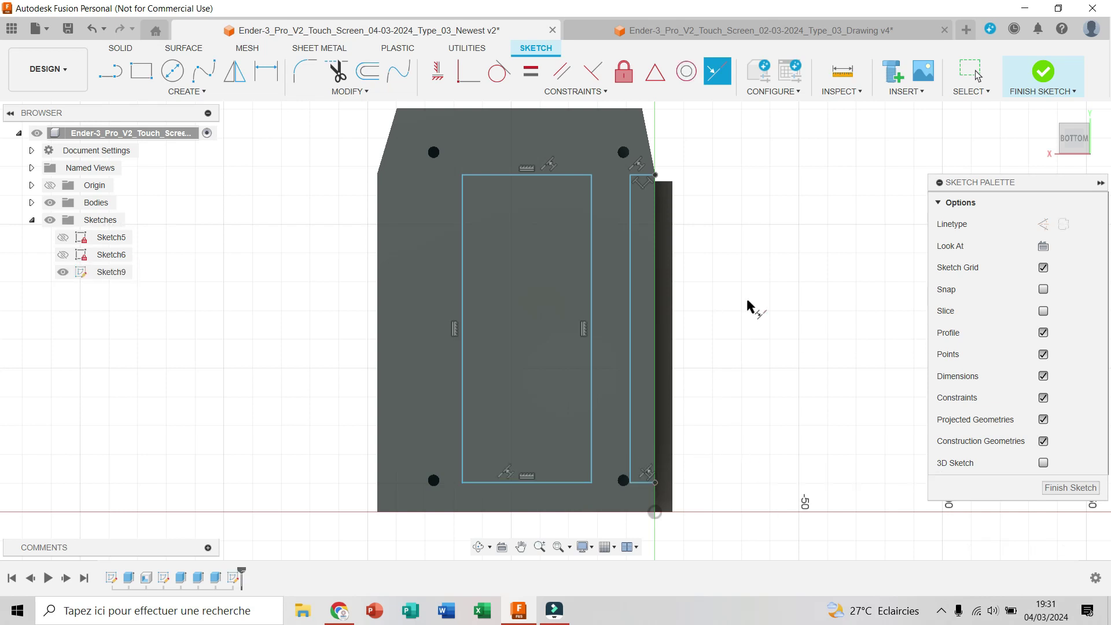
# Dimension the horizontal distance from the upper-right screw hole to the strip's vertical line with the 7 mm parameter.
pyautogui.moveTo(778, 337); pyautogui.dragTo(717, 387)
pyautogui.click(570, 263)
pyautogui.keyDown('ctrl'); pyautogui.click(562, 200); pyautogui.keyUp('ctrl')
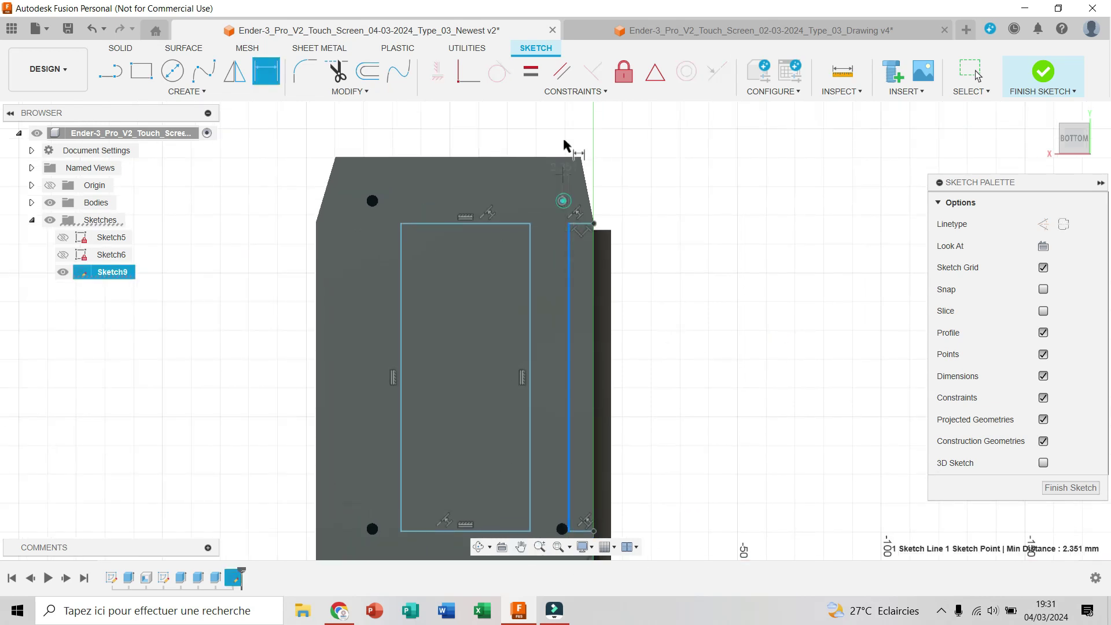
pyautogui.click(564, 139)
pyautogui.write('7')
pyautogui.press('Return')
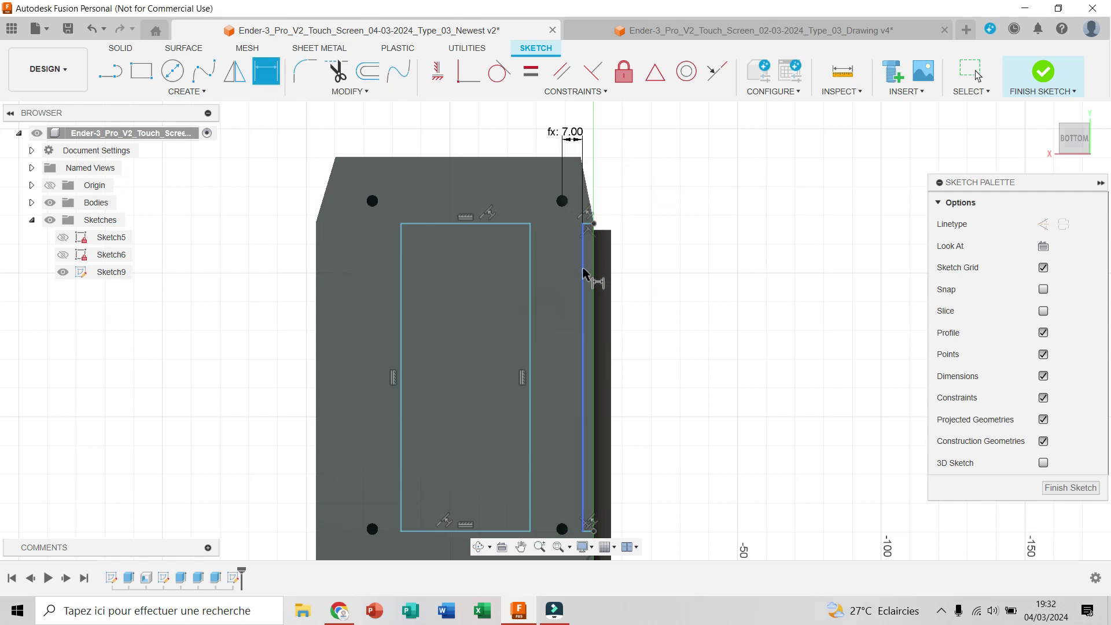
# Dimension the gap between the strip's vertical line and the rectangle's right side with h_InsertWidth_N.
pyautogui.click(530, 271)
pyautogui.click(555, 106)
pyautogui.write('h_InsertWidth_N')
pyautogui.press('Return')
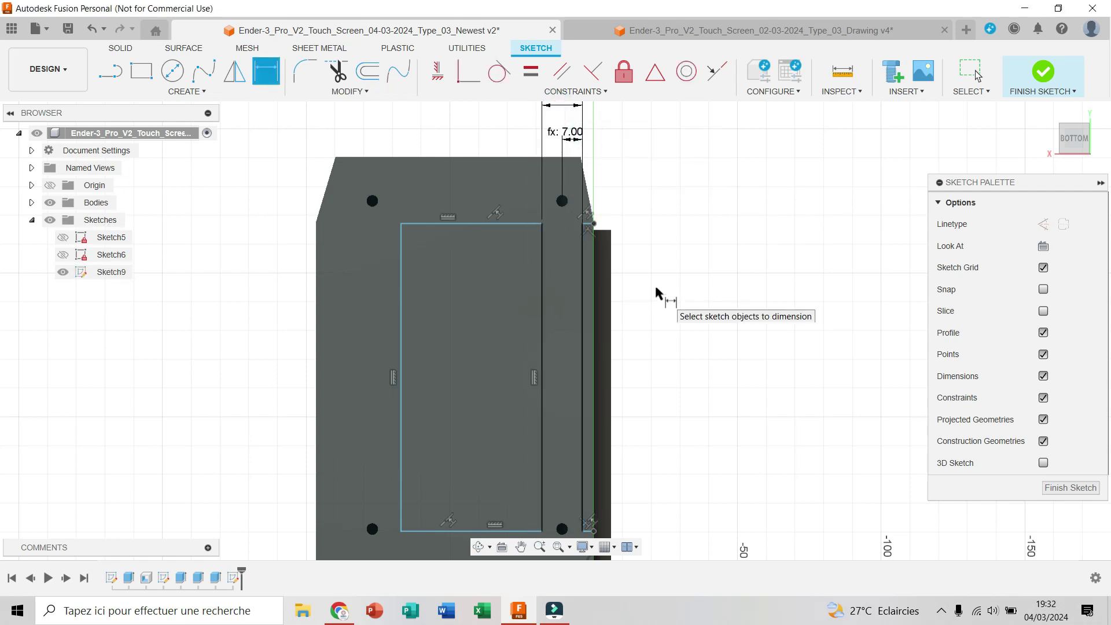
# Dimension the distance from the body's left edge to the rectangle's left side with h_InsertWidth_L.
pyautogui.click(401, 272)
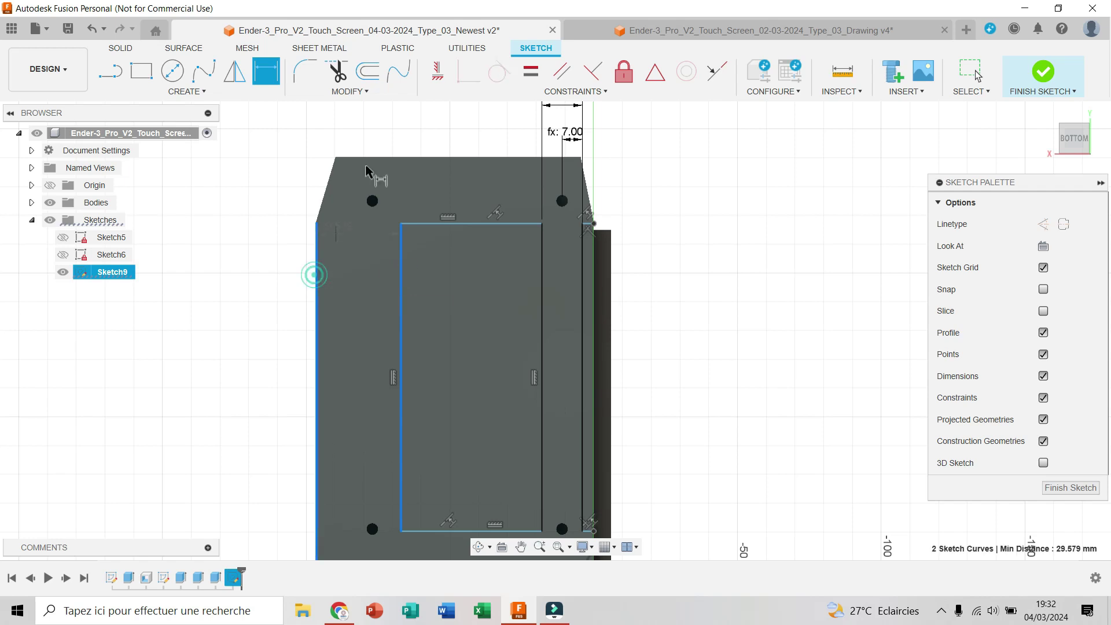
pyautogui.click(355, 119)
pyautogui.write('h_InsertWidth_L')
pyautogui.press('Return')
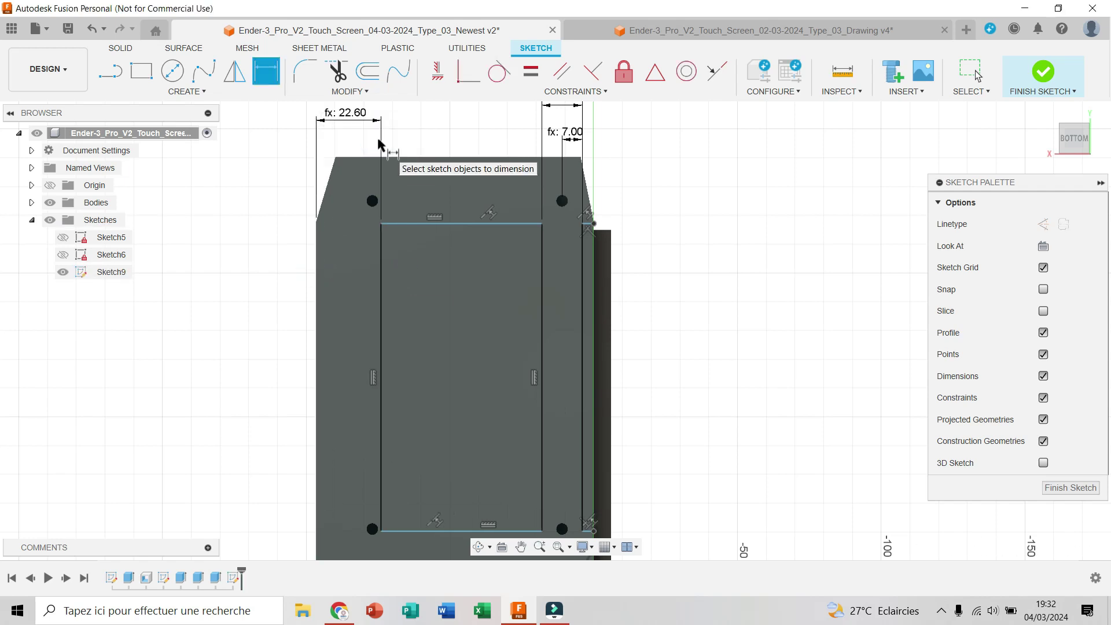
# Dimension the distance from the rectangle's top side to the body's top edge with C_coverWidth.
pyautogui.click(393, 223)
pyautogui.click(434, 157)
pyautogui.click(439, 136)
pyautogui.write('c')
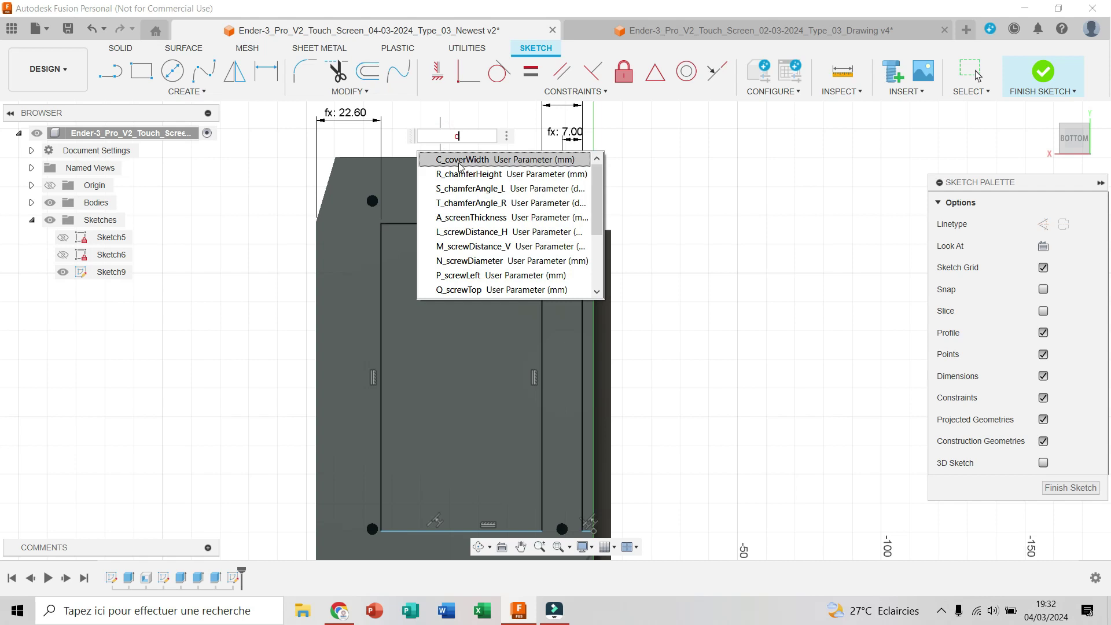
pyautogui.click(461, 161)
pyautogui.press('Return')
# Dimension the distance from the rectangle's bottom side to the body's bottom edge with C_coverWidth.
pyautogui.moveTo(714, 474); pyautogui.dragTo(689, 396, button='middle')
pyautogui.click(445, 392)
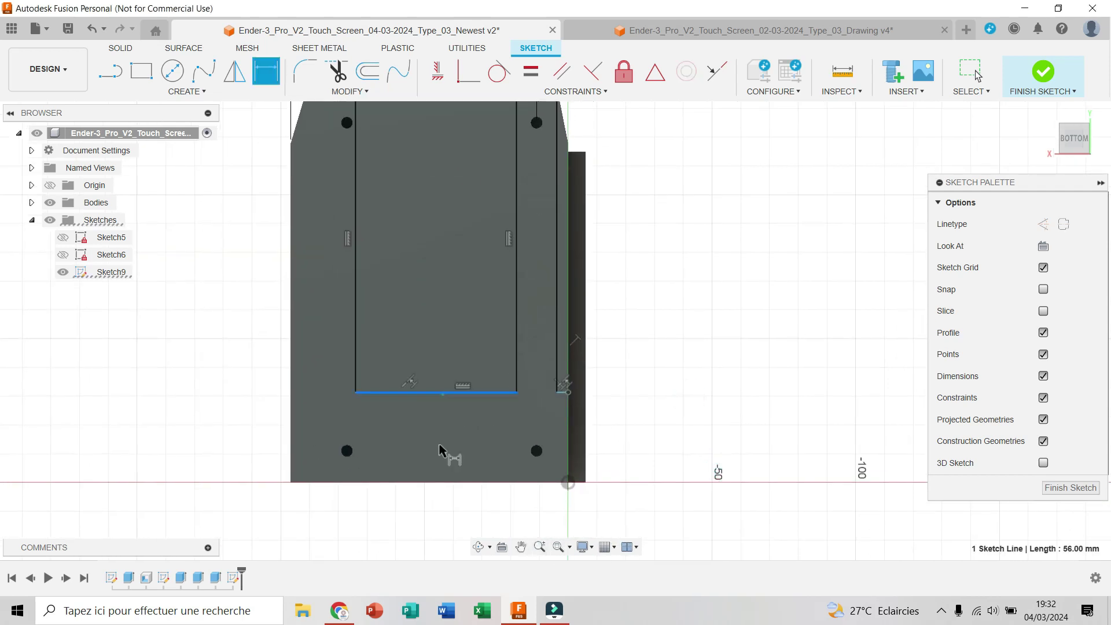
pyautogui.click(439, 482)
pyautogui.click(429, 518)
pyautogui.write('c')
pyautogui.click(457, 392)
pyautogui.press('Return')
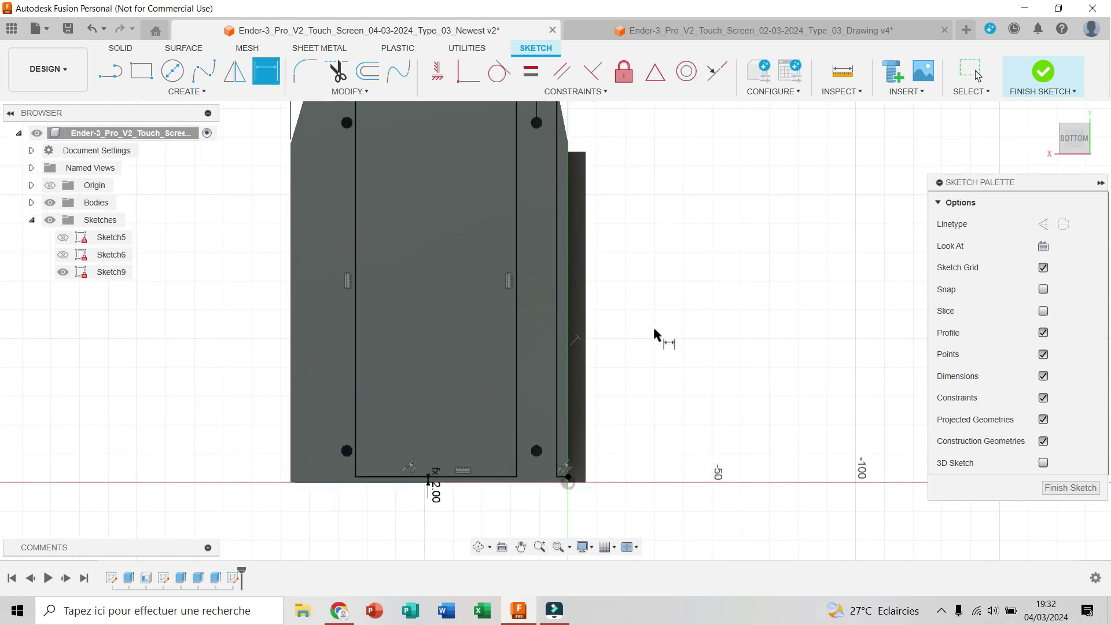
# Draw a horizontal construction line about 11 mm long inward from the middle of the body's left edge.
pyautogui.moveTo(625, 321); pyautogui.dragTo(677, 372, button='middle')
pyautogui.click(1044, 222)
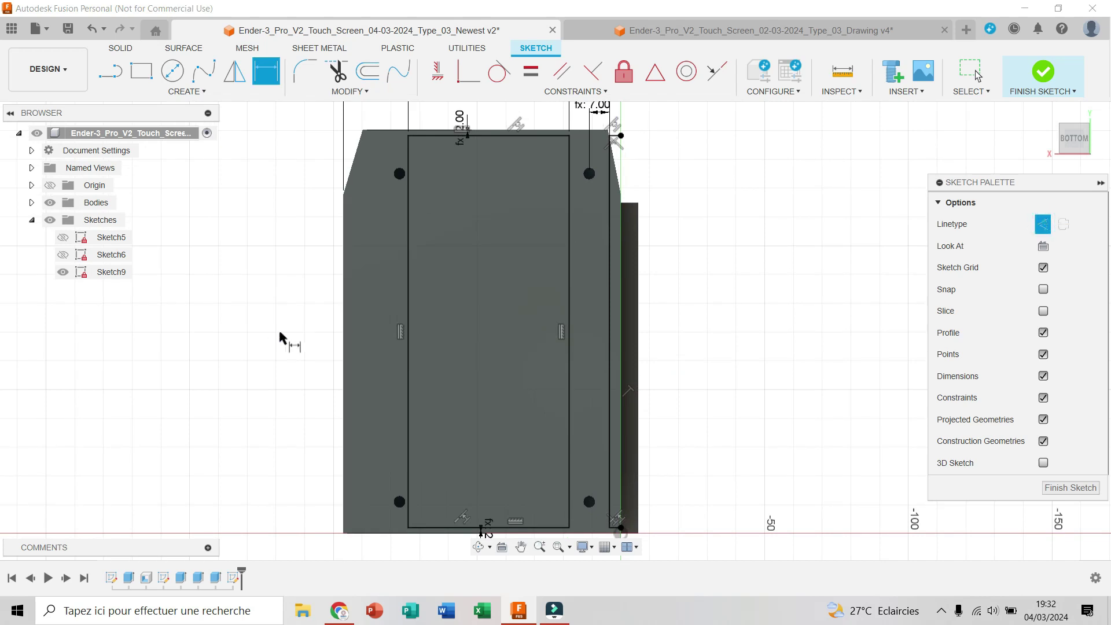
pyautogui.press('l')
pyautogui.click(342, 331)
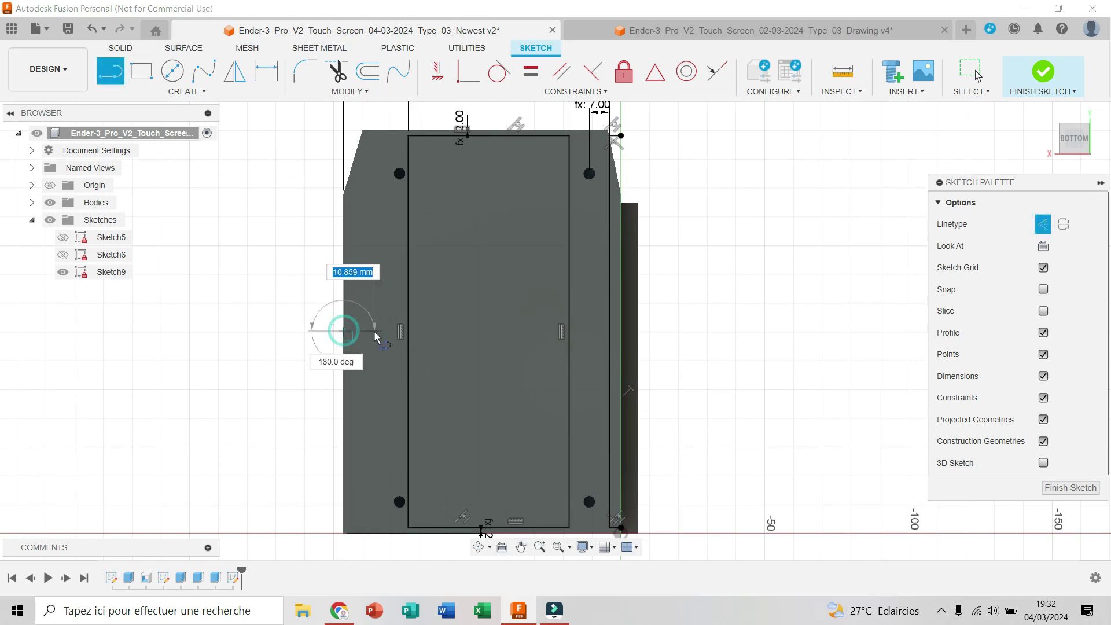
pyautogui.click(374, 331)
pyautogui.press('Escape')
# Apply a Symmetry constraint between the body's top and bottom edges about the short construction line.
pyautogui.click(528, 92)
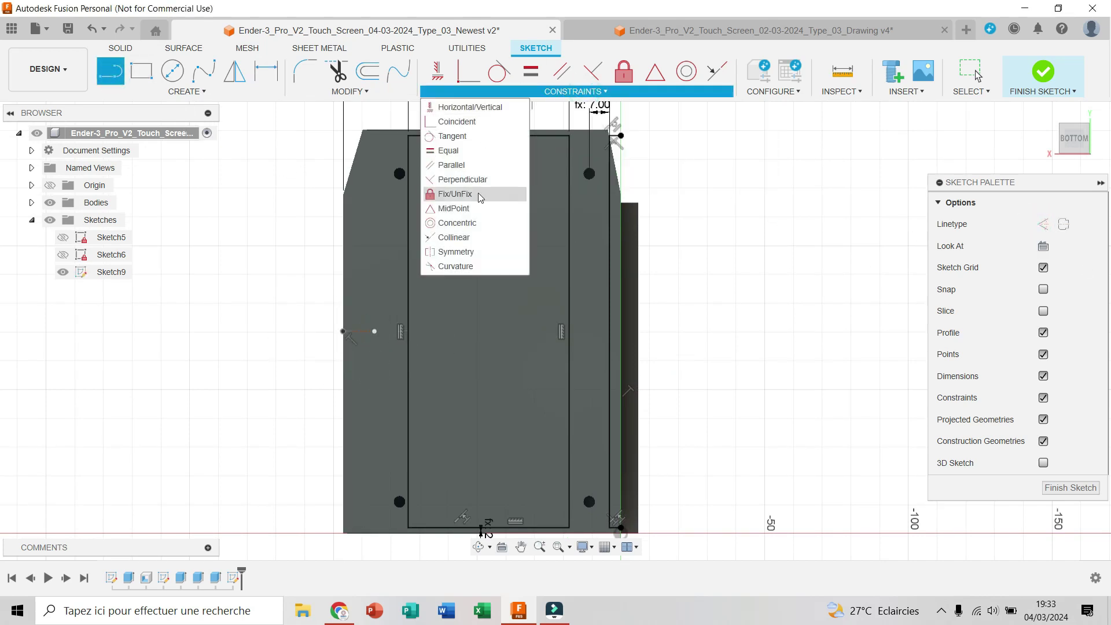
pyautogui.click(467, 249)
pyautogui.click(486, 130)
pyautogui.click(484, 532)
pyautogui.click(359, 332)
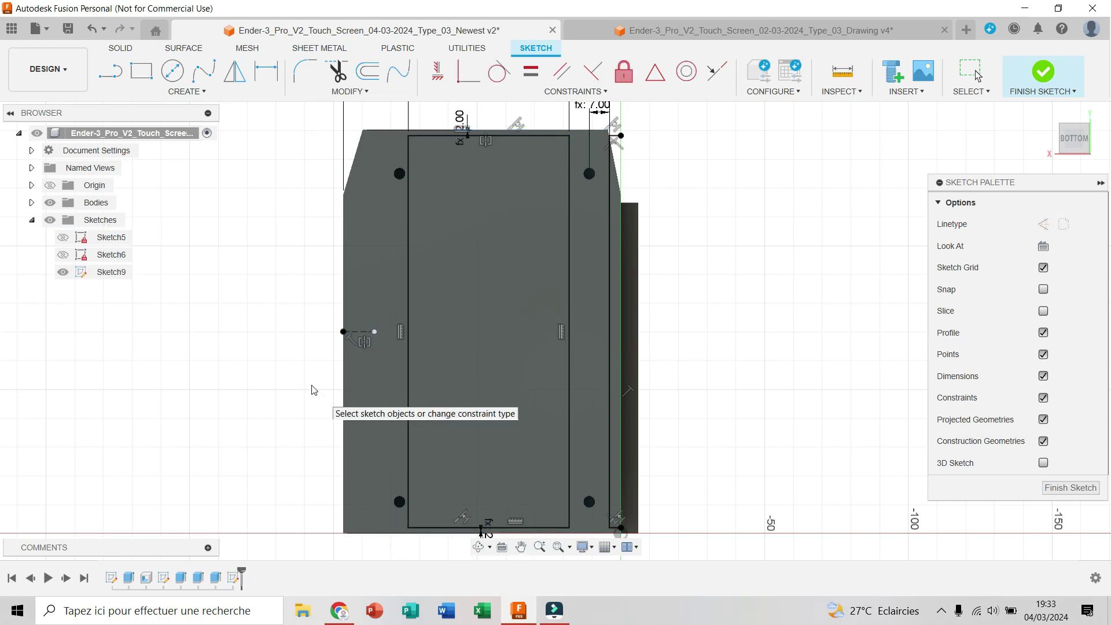
# Dimension the short construction line's length with C_coverWidth.
pyautogui.press('d')
pyautogui.click(348, 332)
pyautogui.click(312, 341)
pyautogui.write('c')
pyautogui.click(317, 361)
pyautogui.press('Return')
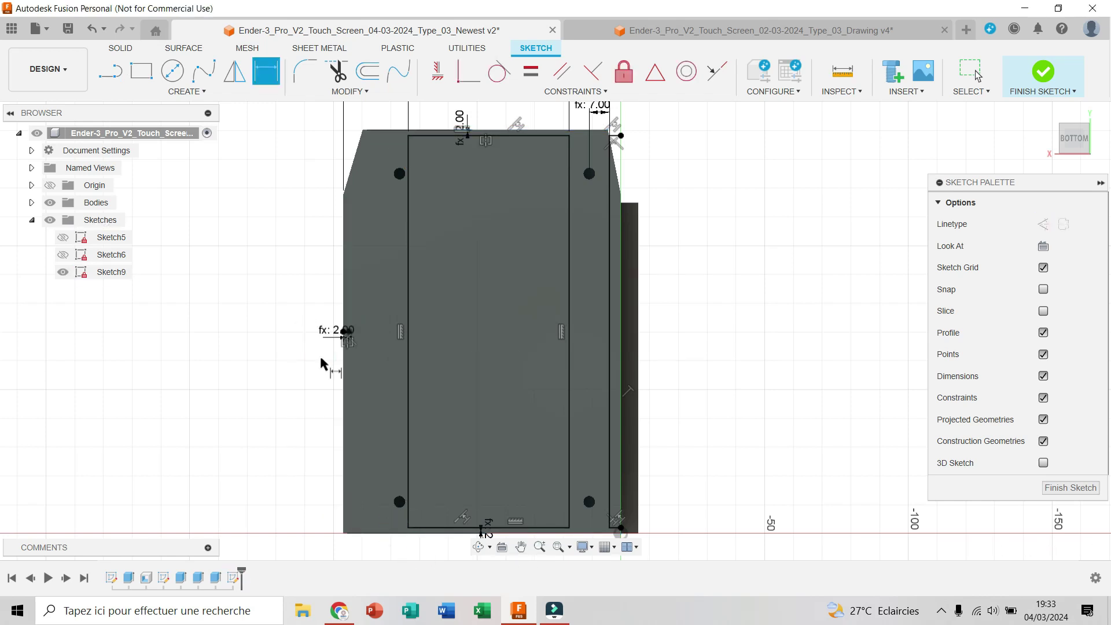
# Hide the bodies and draw a large circle centred inside the rectangle, level with the short construction line.
pyautogui.scroll(3, 354, 322)
pyautogui.scroll(-2, 411, 320)
pyautogui.click(50, 202)
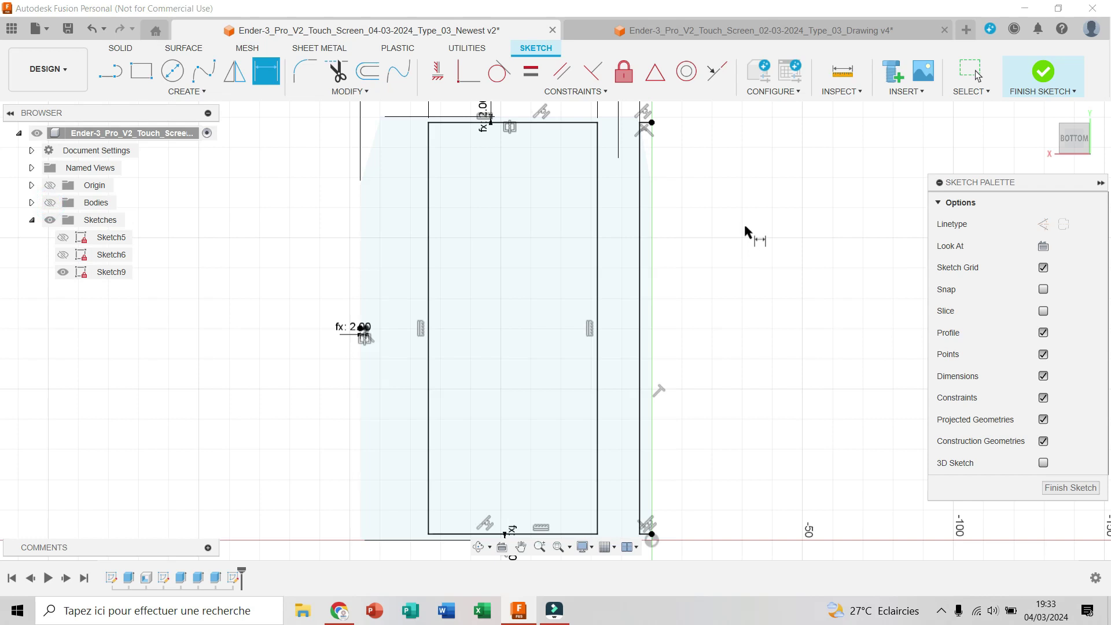
pyautogui.scroll(-3, 811, 287)
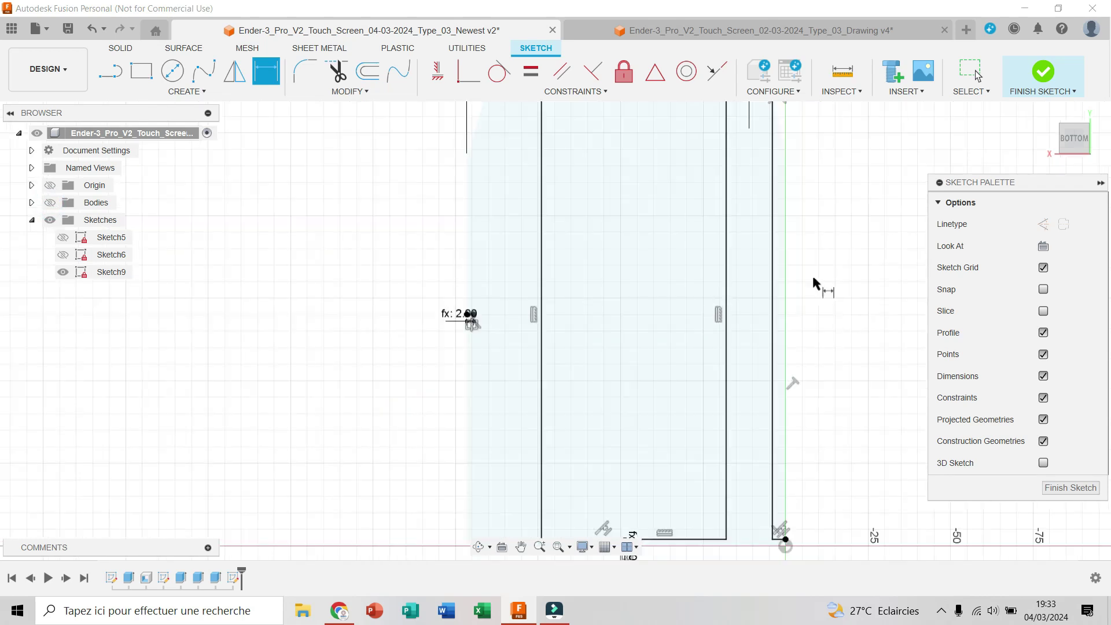
pyautogui.scroll(3, 784, 301)
pyautogui.press('c')
pyautogui.click(509, 362)
pyautogui.click(593, 421)
# Dimension the circle's diameter with the 95.20 mm parameter and constrain the circle to the short construction line's inner end.
pyautogui.press('d')
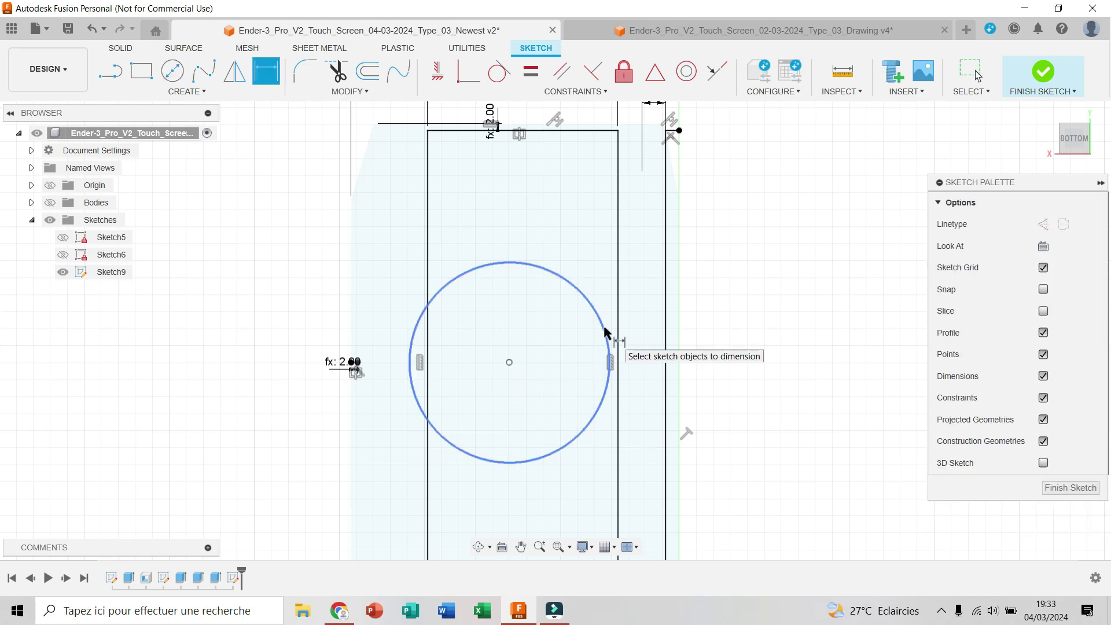
pyautogui.click(602, 324)
pyautogui.click(545, 357)
pyautogui.click(468, 72)
pyautogui.click(357, 362)
pyautogui.press('Escape')
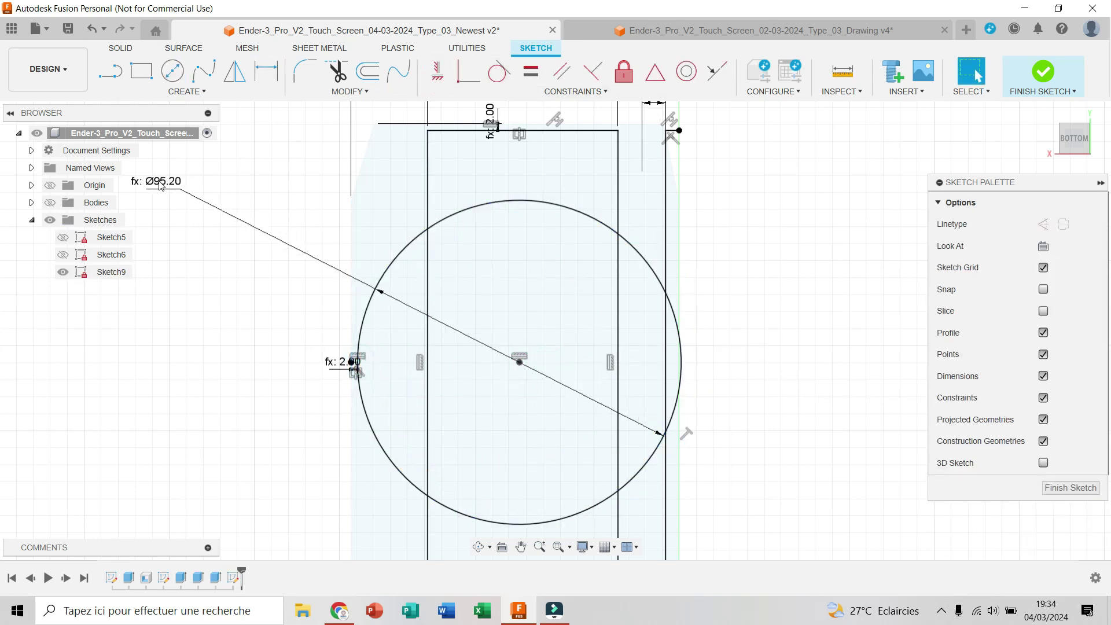
# Trim the rectangle's left side within the circle and the unneeded arcs, keeping the arc that bulges left.
pyautogui.click(427, 249)
pyautogui.click(471, 208)
pyautogui.click(538, 523)
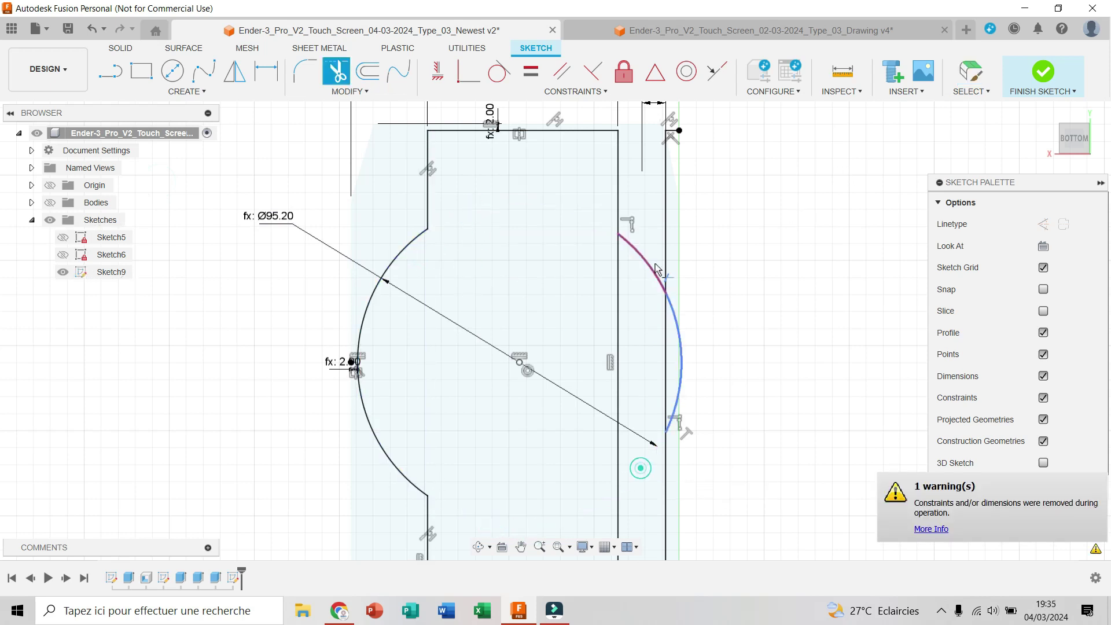
# Fillet both corners where the bulging arc meets the rectangle's straight side with a 15 mm radius.
pyautogui.scroll(-2, 750, 442)
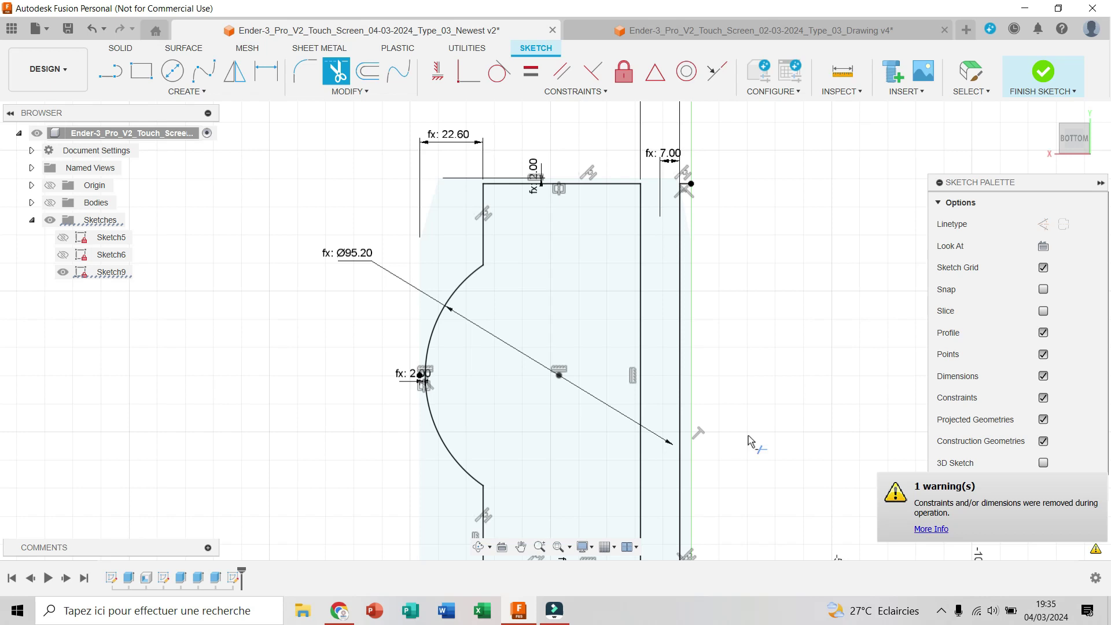
pyautogui.moveTo(604, 499); pyautogui.dragTo(725, 382, button='middle')
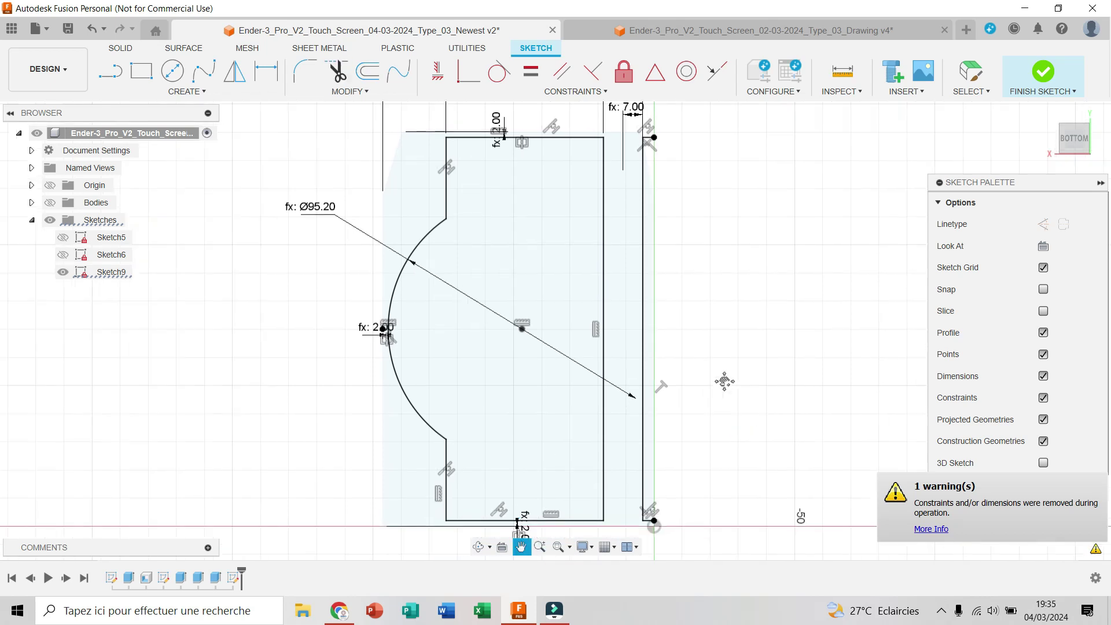
pyautogui.click(297, 80)
pyautogui.click(446, 218)
pyautogui.click(444, 438)
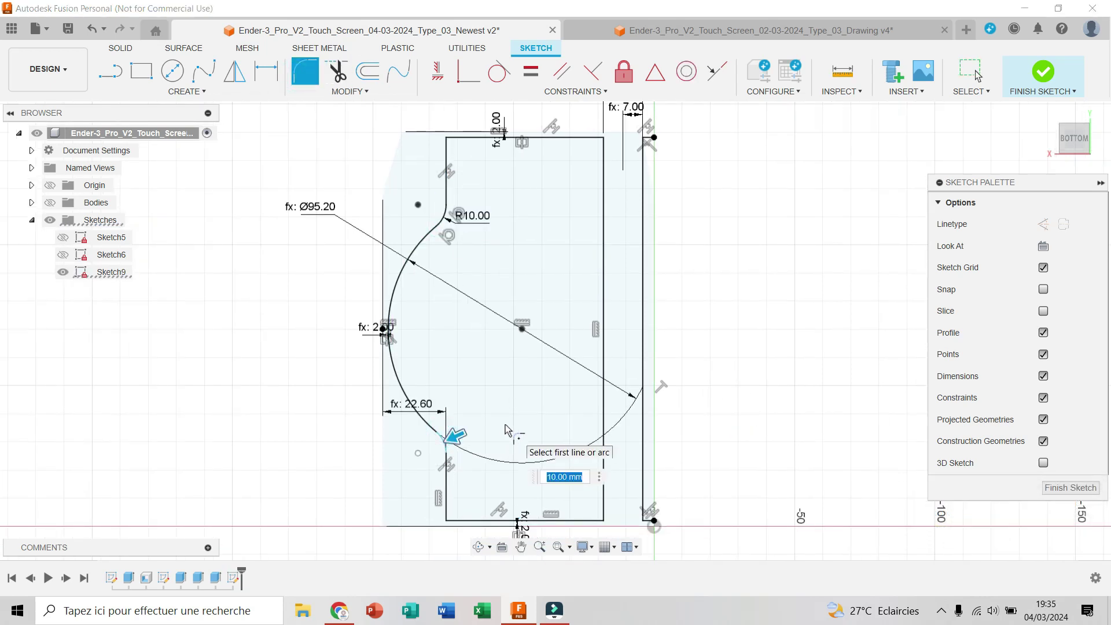
pyautogui.write('15')
pyautogui.press('Return')
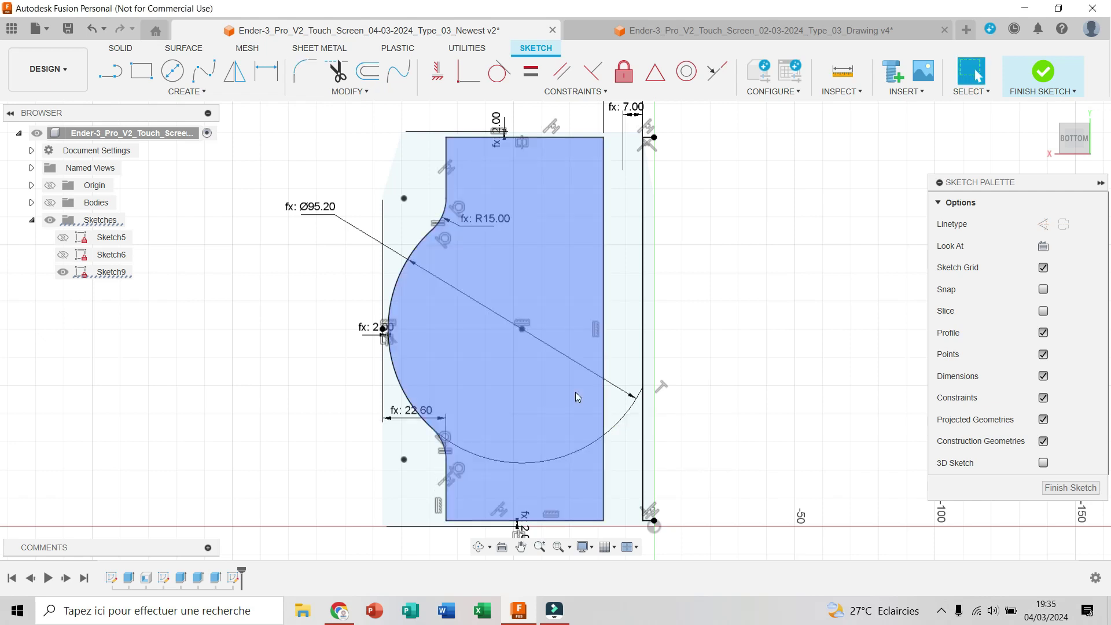
# Show the bodies, finish the sketch and extrude-cut the large profile and the narrow edge strip through the underside.
pyautogui.click(50, 202)
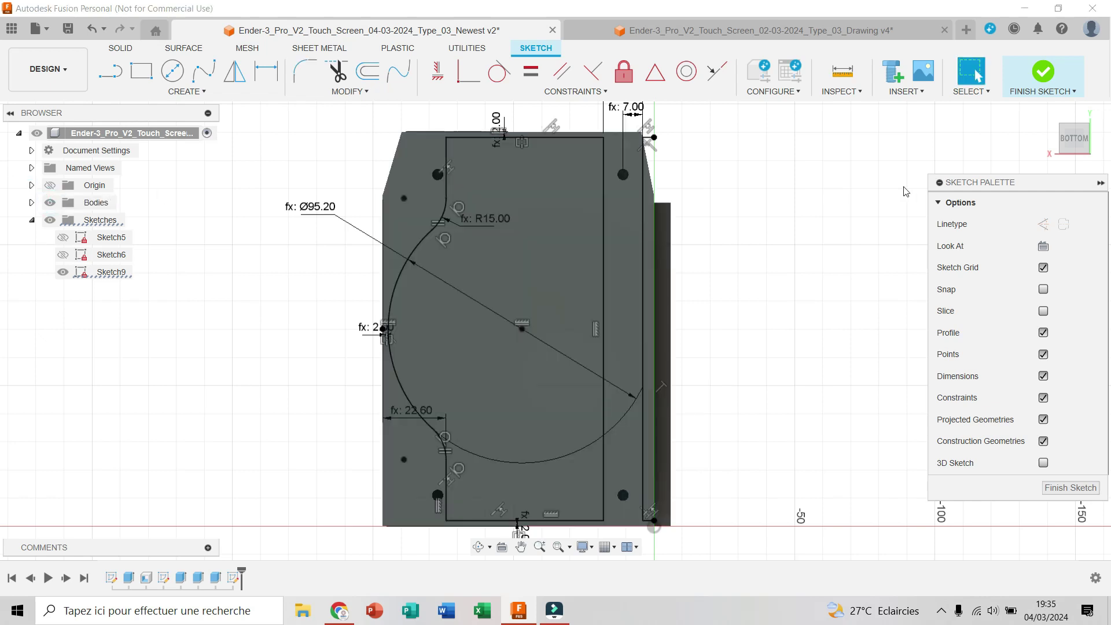
pyautogui.click(1043, 71)
pyautogui.moveTo(1074, 139); pyautogui.dragTo(1078, 142)
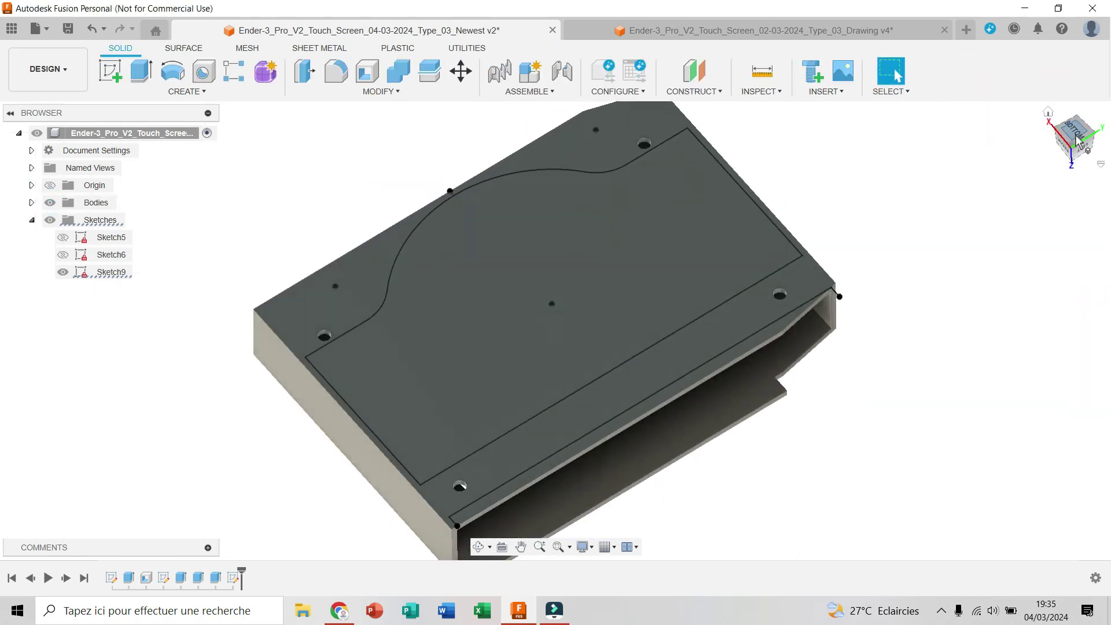
pyautogui.press('e')
pyautogui.click(528, 225)
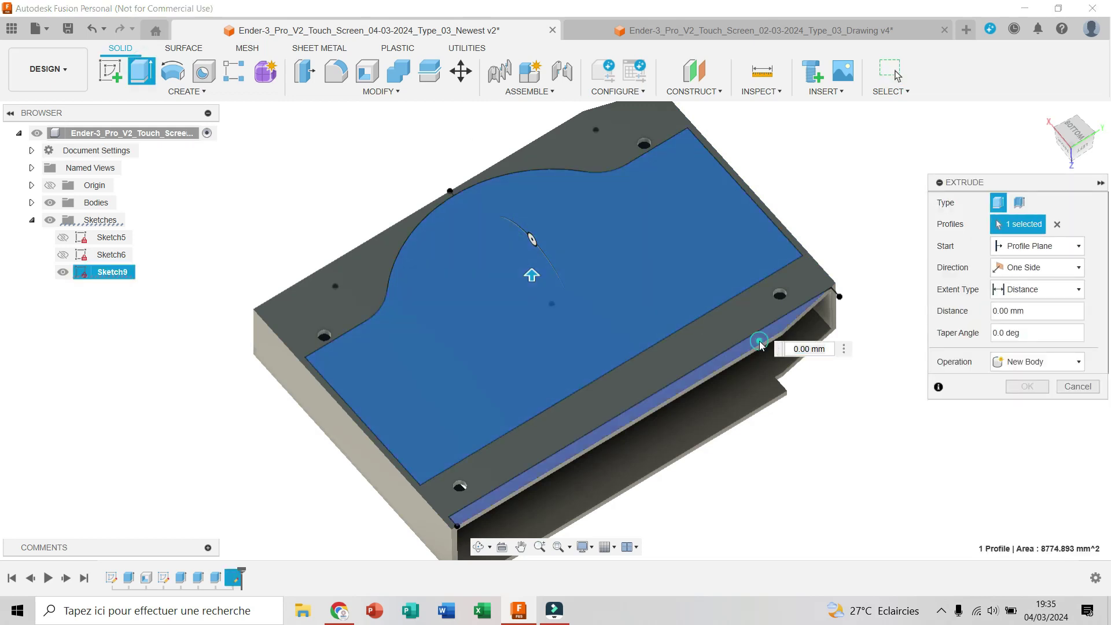
pyautogui.click(759, 342)
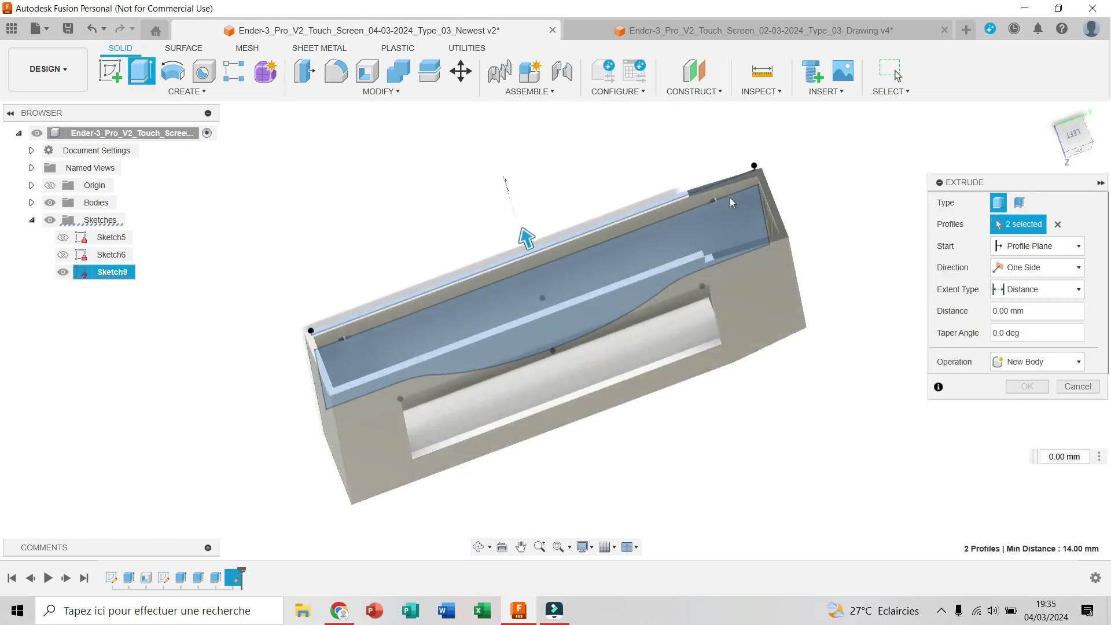
pyautogui.click(1025, 408)
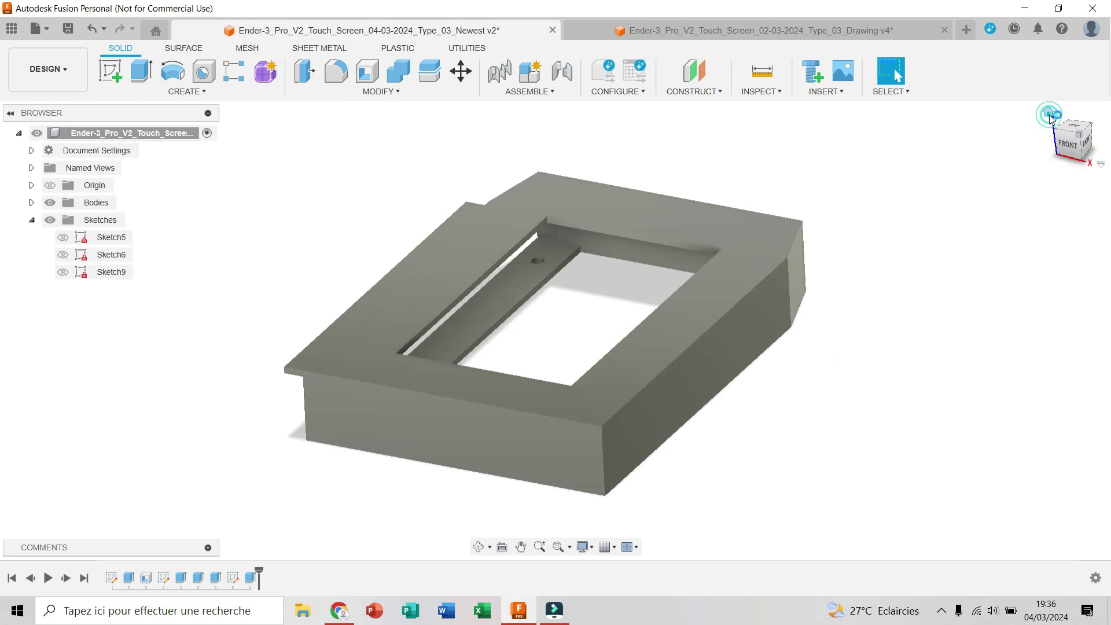
# Fillet the inner corner edge of the notch at the end of the side flap with a 7.5 mm radius.
pyautogui.moveTo(1077, 133); pyautogui.dragTo(1072, 142)
pyautogui.press('f')
pyautogui.keyDown('shift'); pyautogui.moveTo(579, 344); pyautogui.dragTo(581, 258, button='middle'); pyautogui.keyUp('shift')
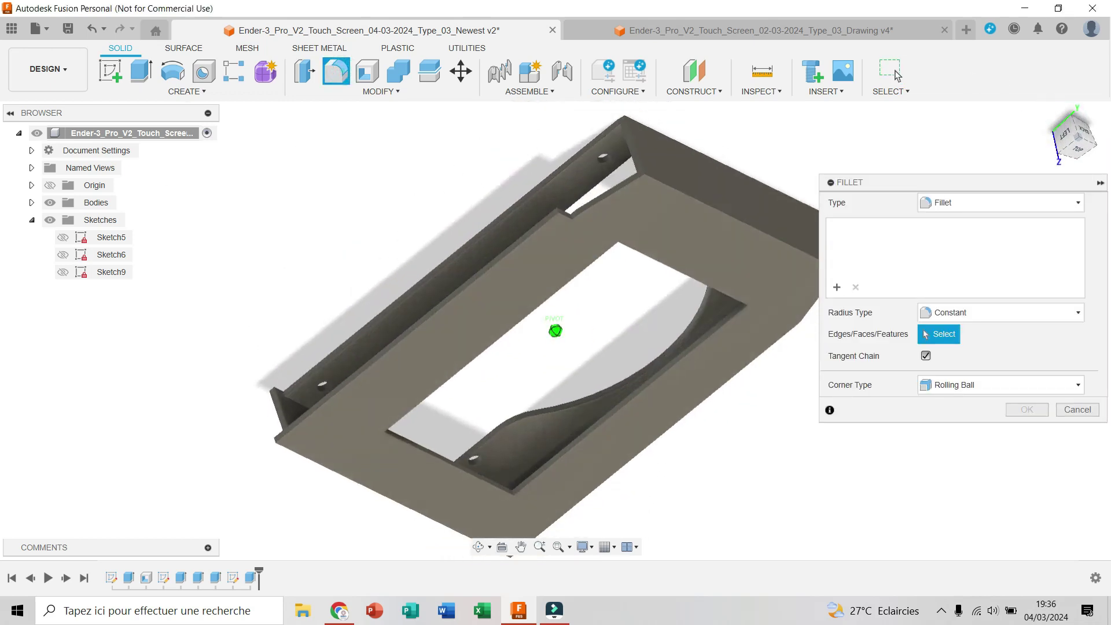
pyautogui.scroll(6, 581, 258)
pyautogui.click(572, 266)
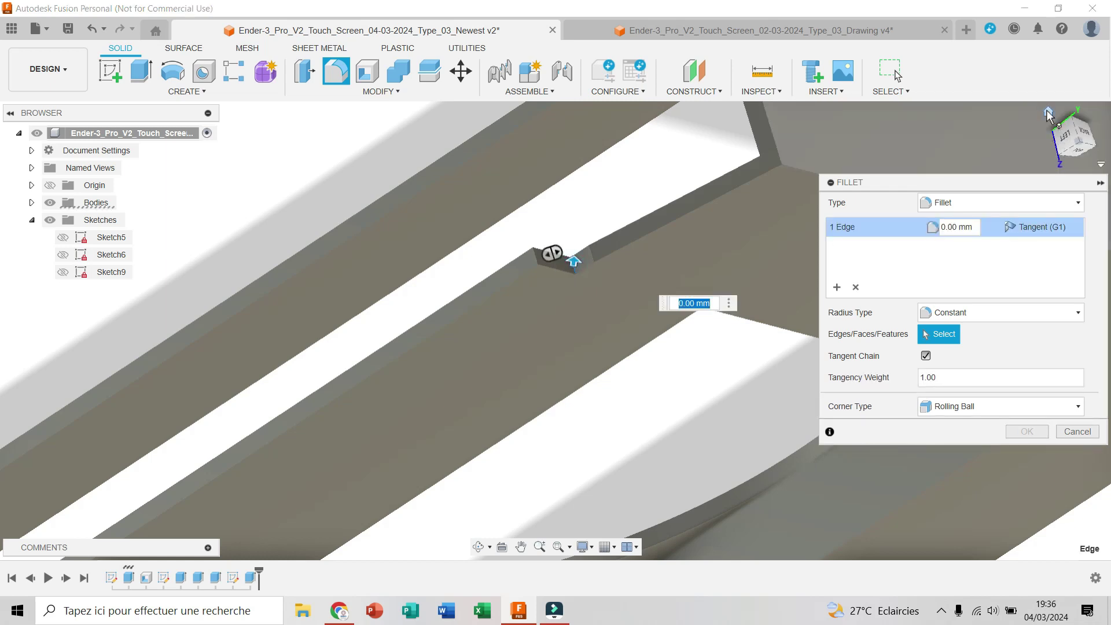
pyautogui.scroll(-8, 555, 250)
pyautogui.keyDown('shift'); pyautogui.moveTo(541, 148); pyautogui.dragTo(501, 324, button='middle'); pyautogui.keyUp('shift')
pyautogui.moveTo(381, 159); pyautogui.dragTo(379, 158)
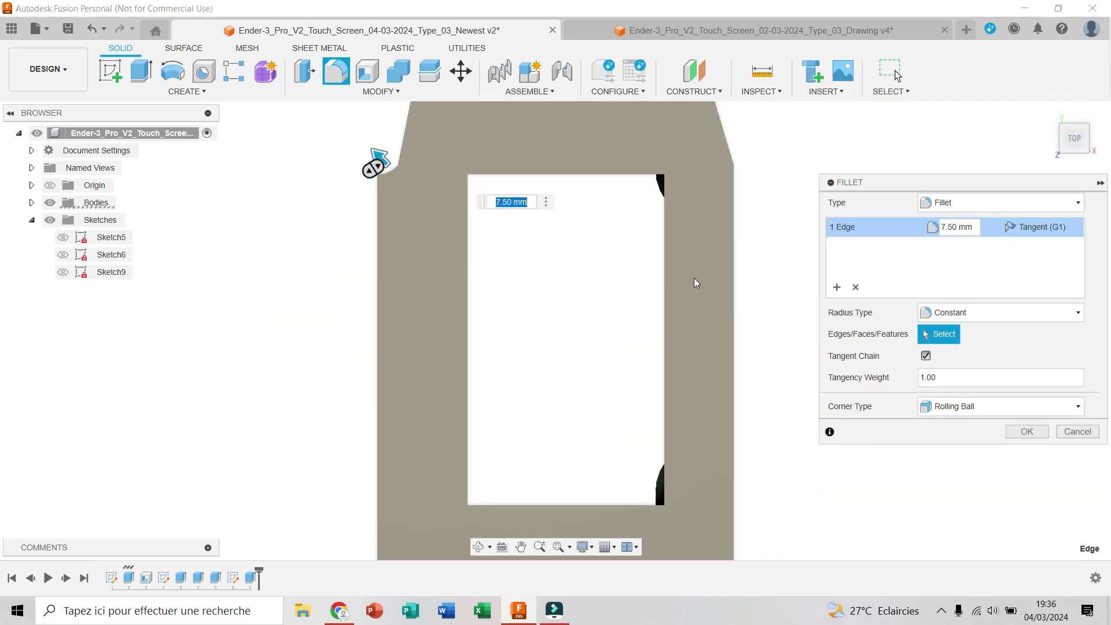
pyautogui.click(1025, 431)
pyautogui.click(1049, 112)
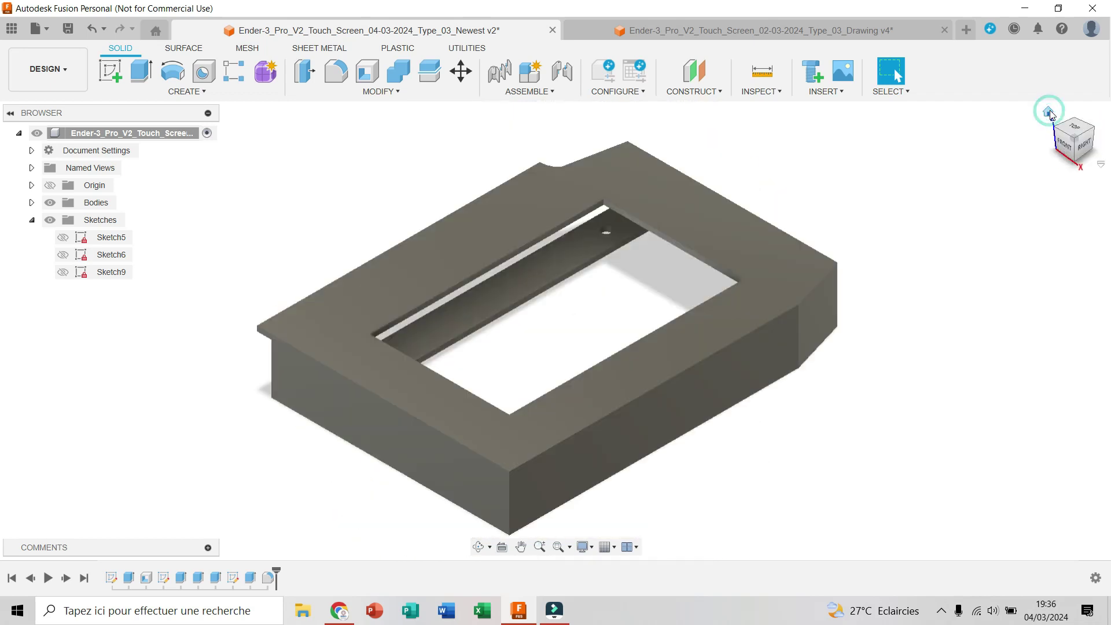
# Fillet all edges of the cover's top face, including the display opening's rim.
pyautogui.click(336, 71)
pyautogui.click(622, 347)
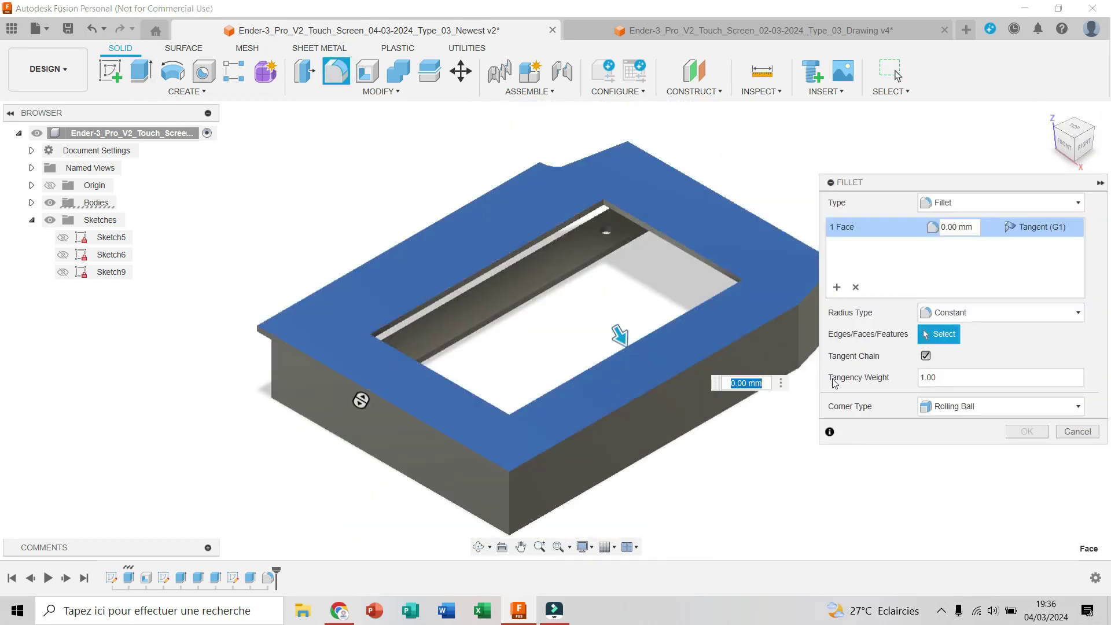
pyautogui.click(1027, 432)
# Fillet the cover's upright outer corner edges, including those at the angled back end.
pyautogui.press('f')
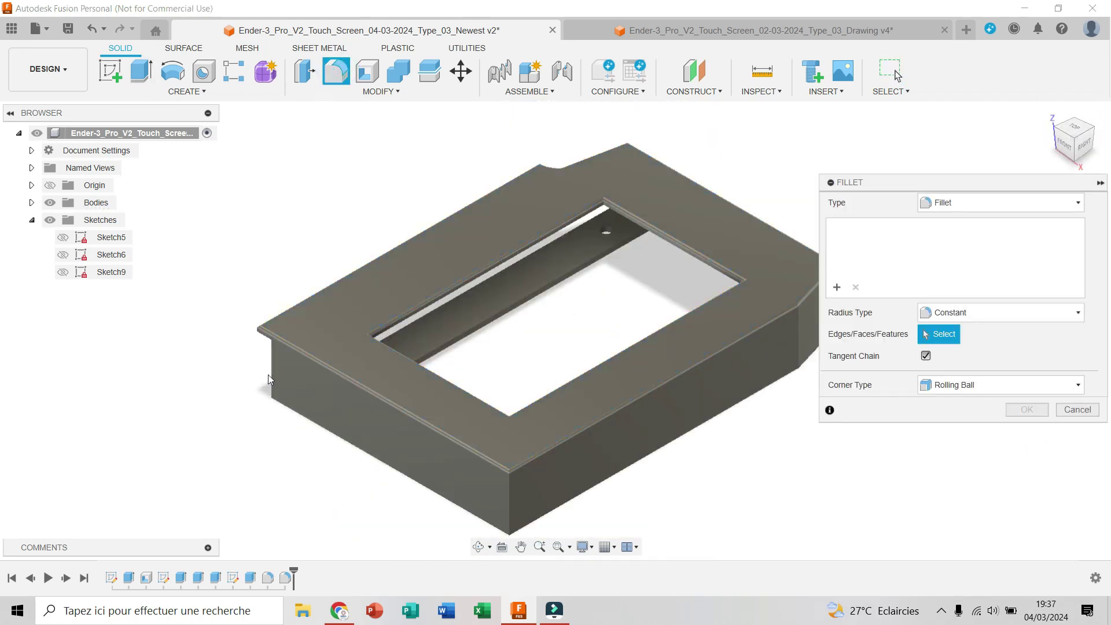
pyautogui.click(272, 370)
pyautogui.click(509, 501)
pyautogui.click(800, 345)
pyautogui.moveTo(1074, 141); pyautogui.dragTo(1027, 128)
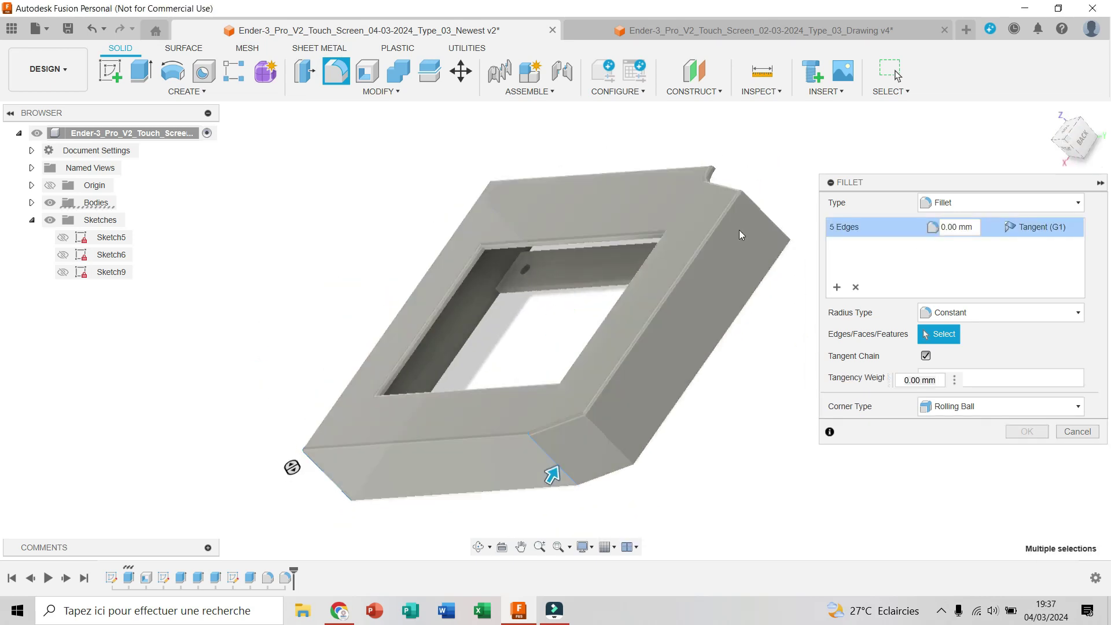
pyautogui.click(766, 215)
pyautogui.click(608, 442)
pyautogui.click(1058, 116)
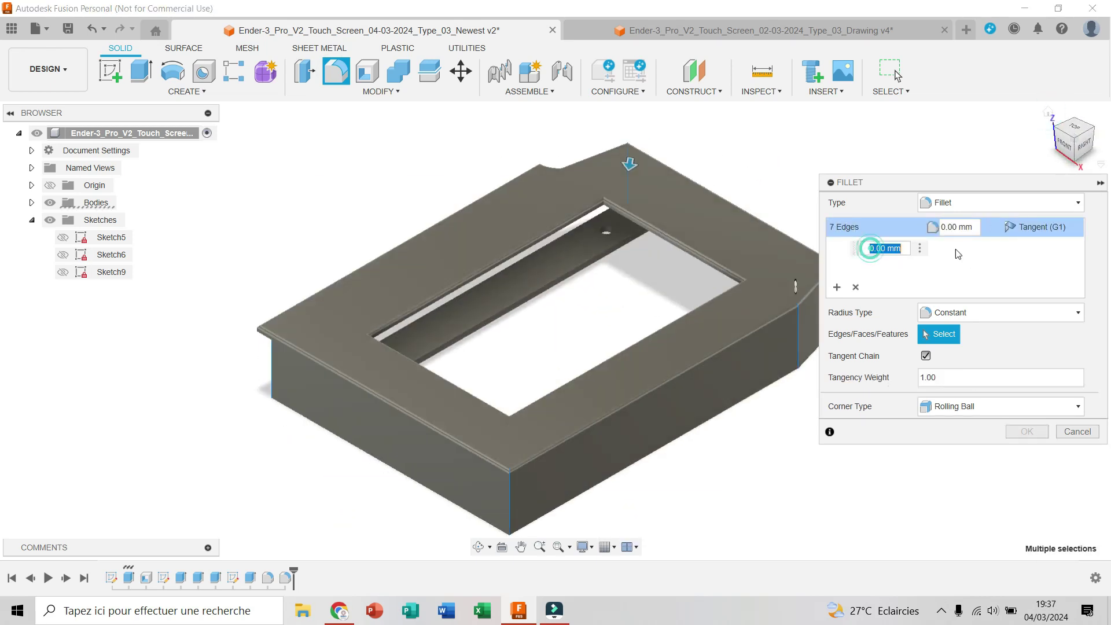
pyautogui.write('5')
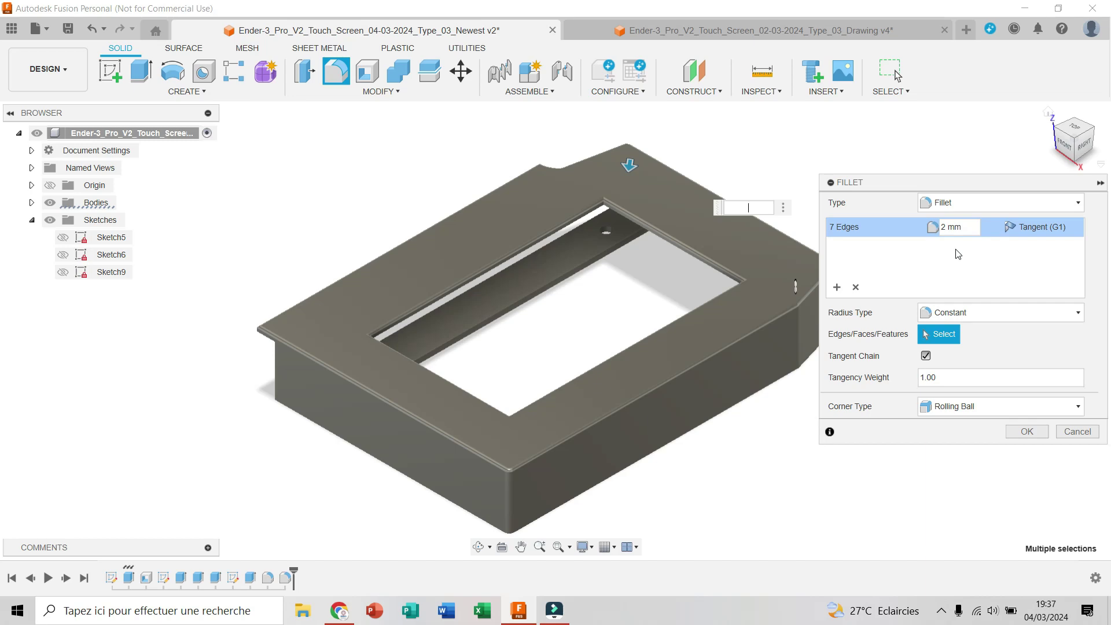
pyautogui.click(1027, 432)
pyautogui.moveTo(1055, 115)
pyautogui.keyDown('shift'); pyautogui.mouseDown(button='middle')
pyautogui.moveTo(862, 196)
pyautogui.moveTo(1056, 116)
pyautogui.mouseUp(button='middle'); pyautogui.keyUp('shift')
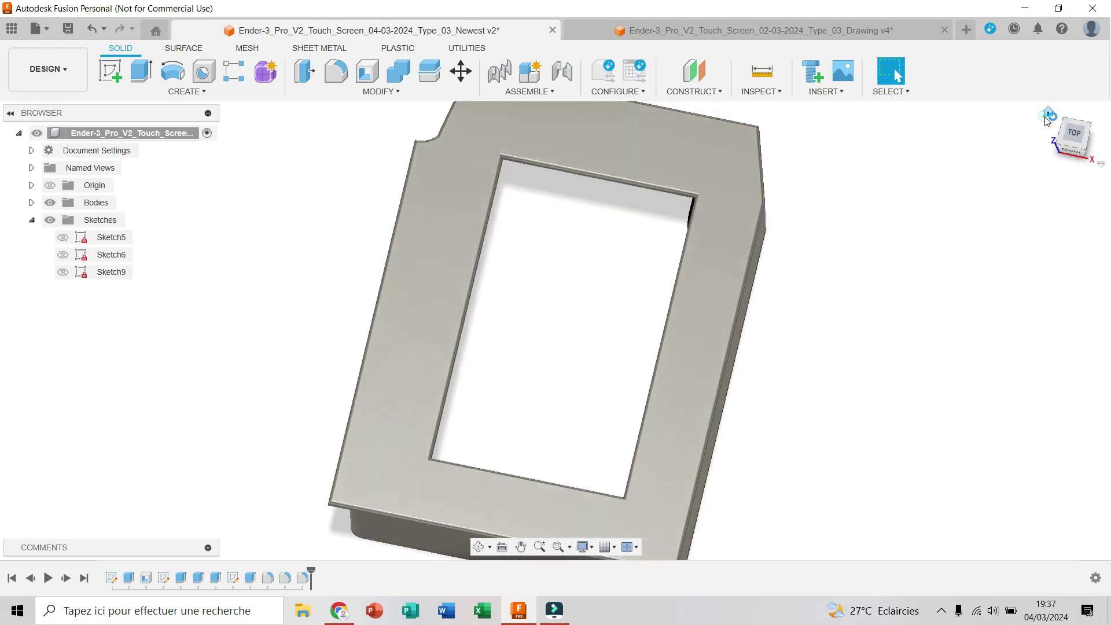
pyautogui.click(1048, 114)
# Apply a red Paint - Enamel Glossy appearance to the cover body and close the appearance settings.
pyautogui.press('a')
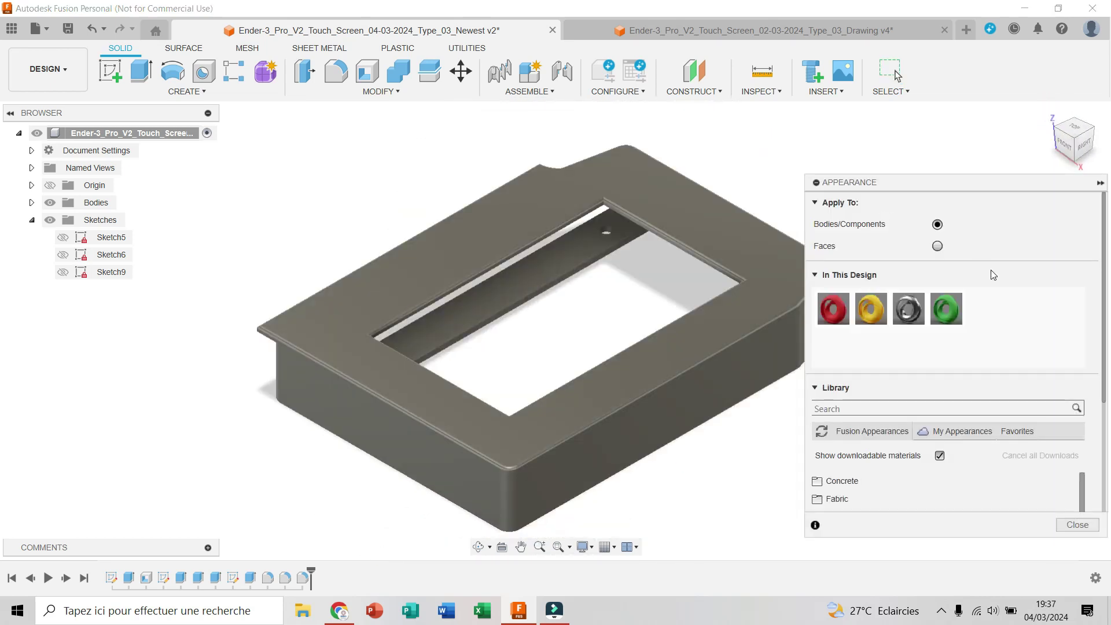
pyautogui.click(816, 275)
pyautogui.moveTo(920, 186); pyautogui.dragTo(942, 87)
pyautogui.click(856, 337)
pyautogui.click(871, 354)
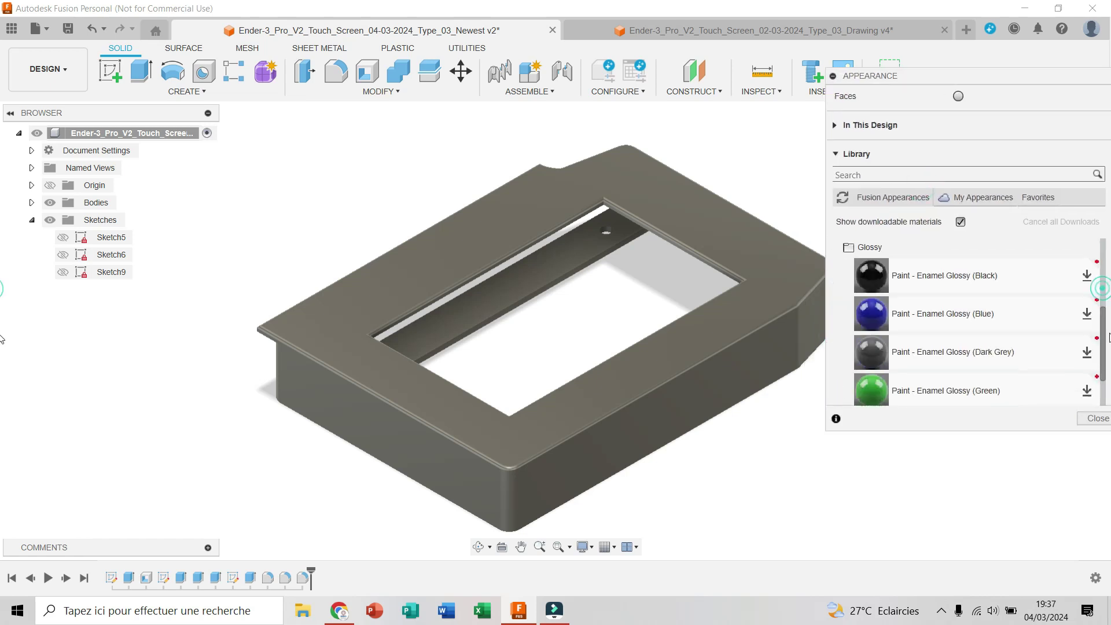
pyautogui.scroll(-3, 972, 324)
pyautogui.moveTo(871, 372)
pyautogui.mouseDown()
pyautogui.moveTo(784, 347)
pyautogui.moveTo(810, 347)
pyautogui.mouseUp()
pyautogui.moveTo(871, 295)
pyautogui.mouseDown()
pyautogui.moveTo(783, 317)
pyautogui.moveTo(752, 312)
pyautogui.mouseUp()
pyautogui.click(1090, 500)
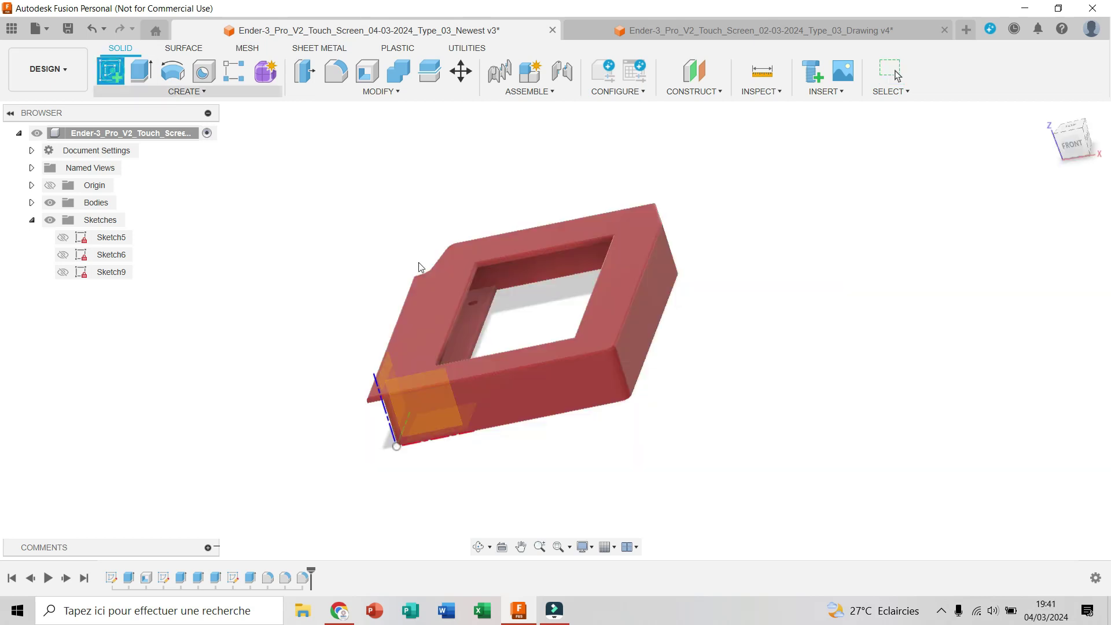
# Start a sketch on the cover's front wall and project the nearest underside screw hole's centre into it.
pyautogui.click(535, 384)
pyautogui.click(187, 92)
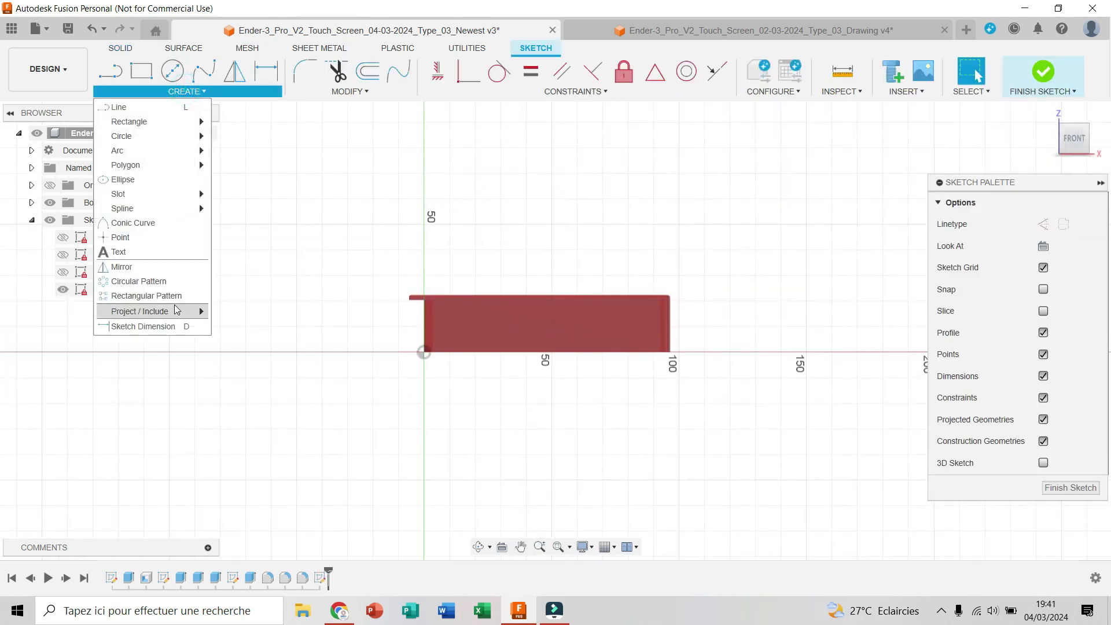
pyautogui.moveTo(176, 309)
pyautogui.click(241, 310)
pyautogui.moveTo(1076, 143); pyautogui.dragTo(1064, 118)
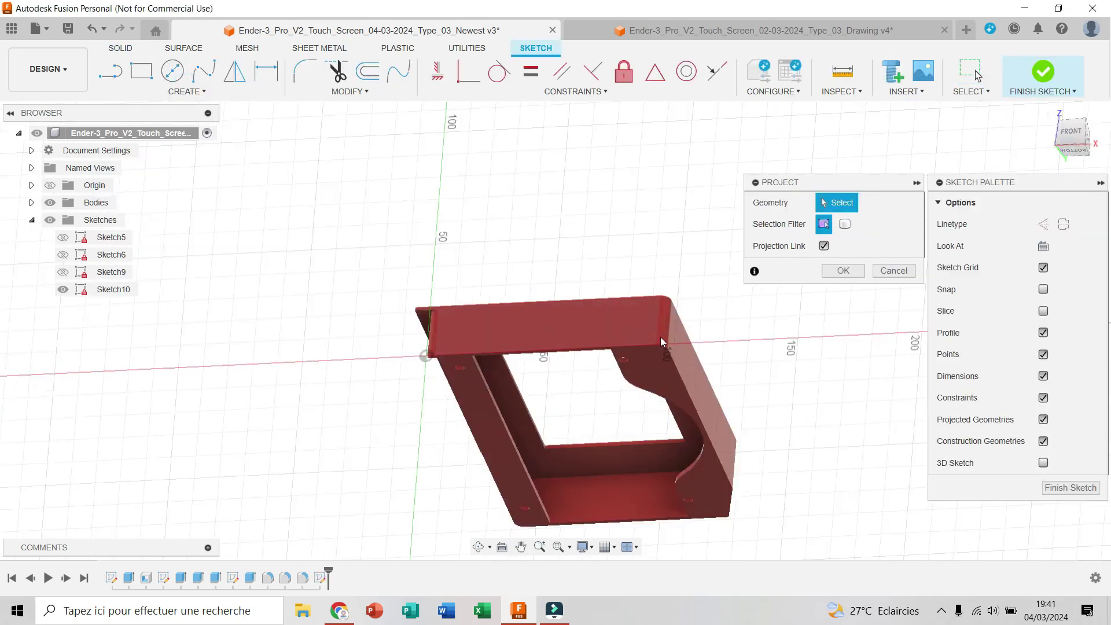
pyautogui.click(517, 368)
pyautogui.click(843, 271)
pyautogui.click(1071, 130)
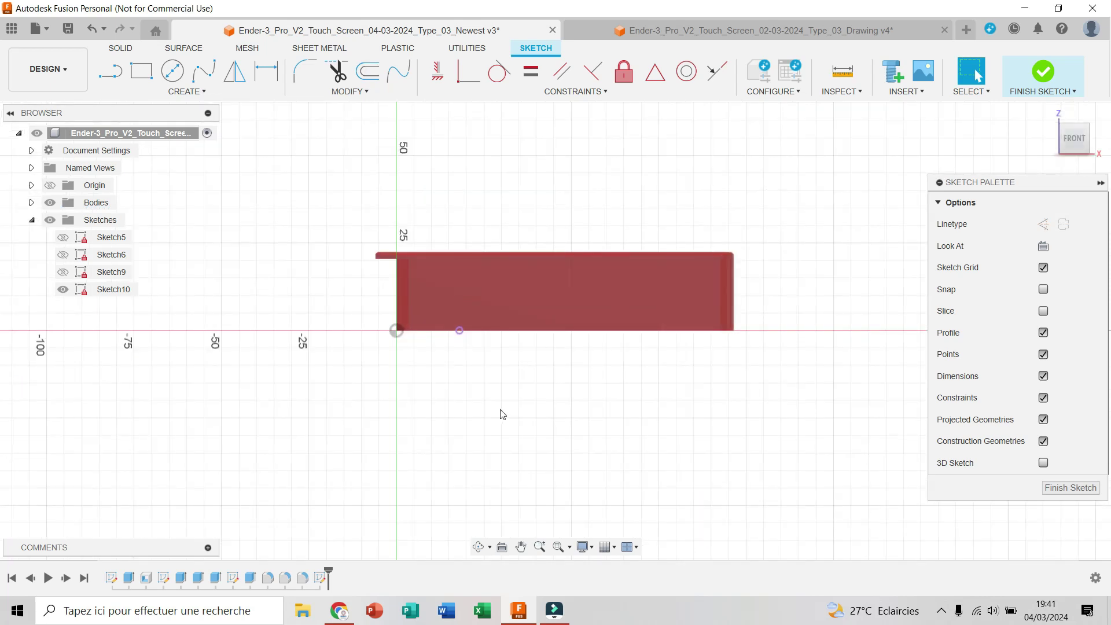
# Draw a rectangle about 15 mm high standing on the lower edge of the front wall.
pyautogui.press('r')
pyautogui.click(493, 279)
pyautogui.click(607, 330)
pyautogui.press('d')
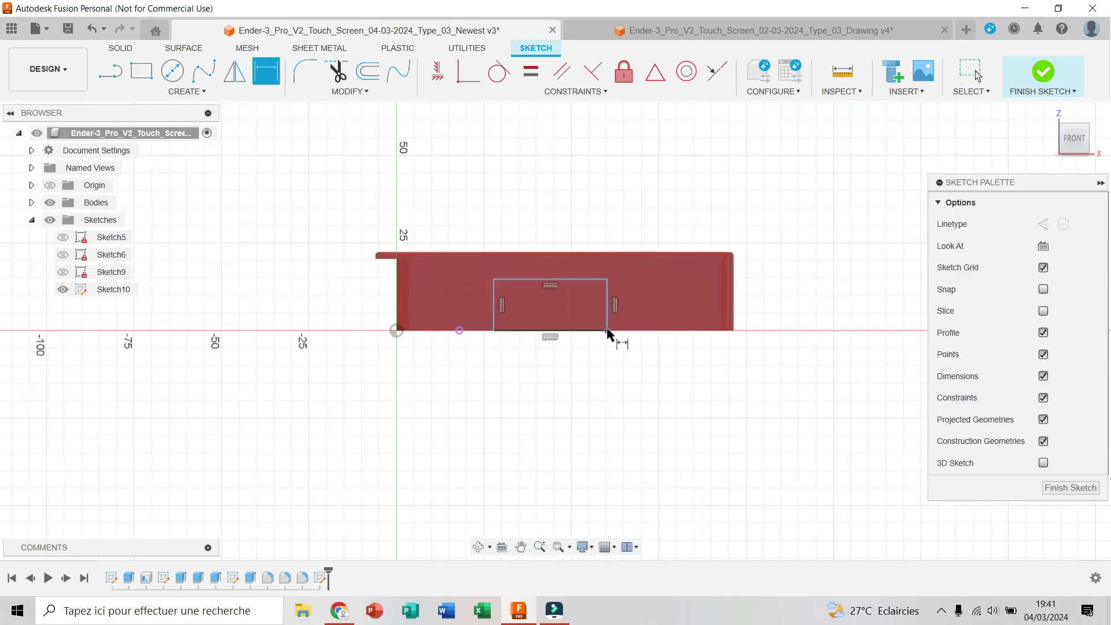
pyautogui.click(527, 281)
pyautogui.press('Escape')
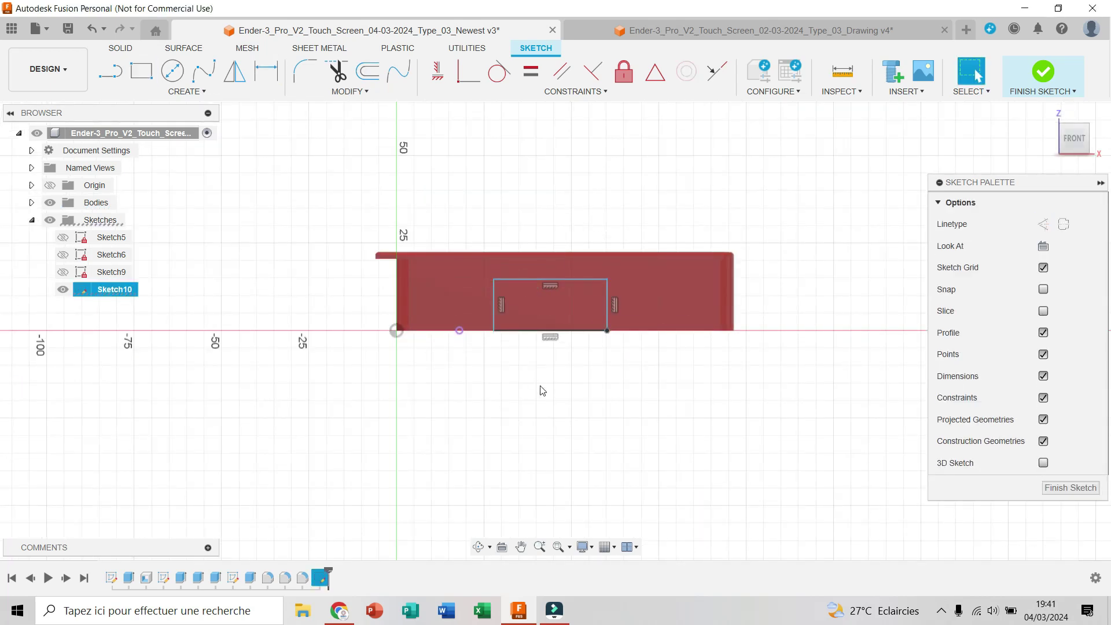
pyautogui.press('f')
pyautogui.press('Escape')
# Dimension the rectangle's width with the slotWidth parameter.
pyautogui.press('d')
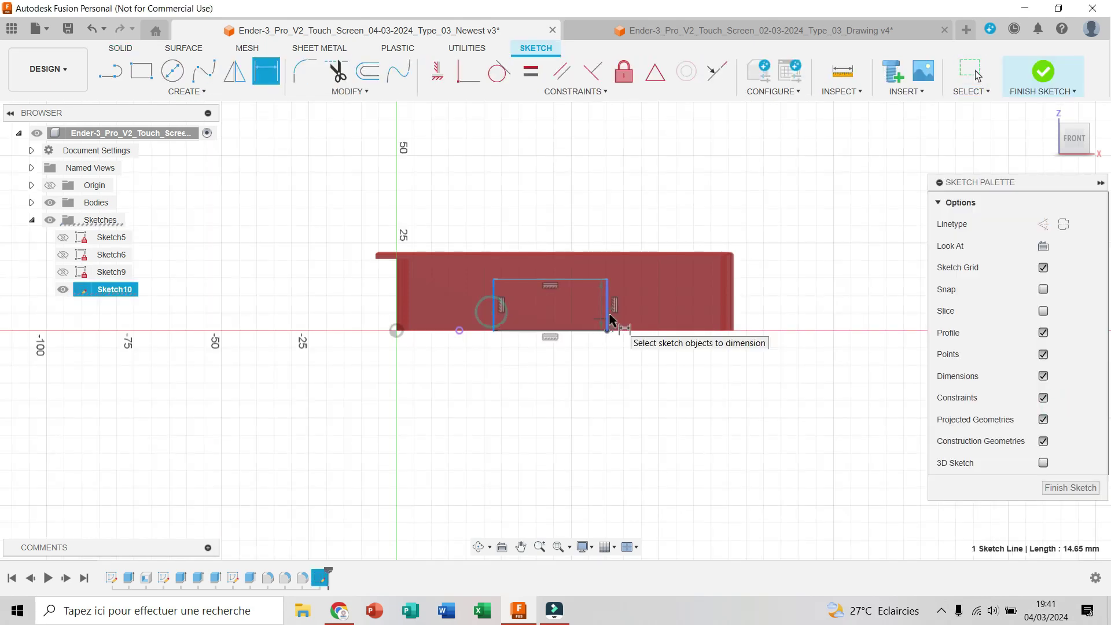
pyautogui.click(578, 330)
pyautogui.click(547, 385)
pyautogui.write('dv')
pyautogui.click(572, 438)
pyautogui.press('Return')
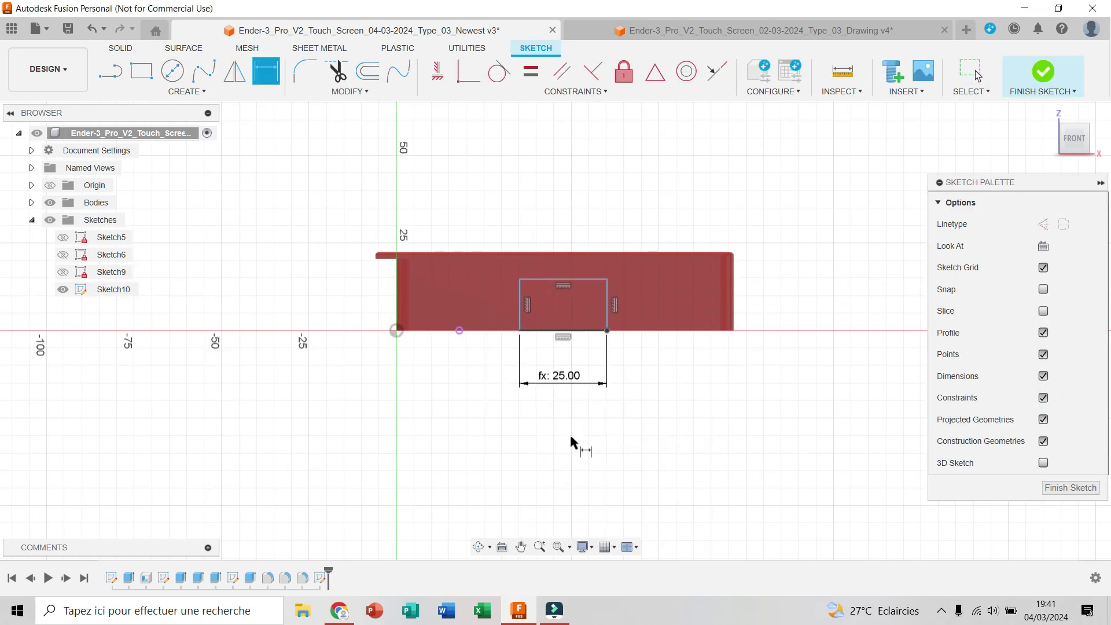
# Dimension the rectangle's height with the slotHeight parameter.
pyautogui.click(522, 311)
pyautogui.click(352, 310)
pyautogui.write('sl')
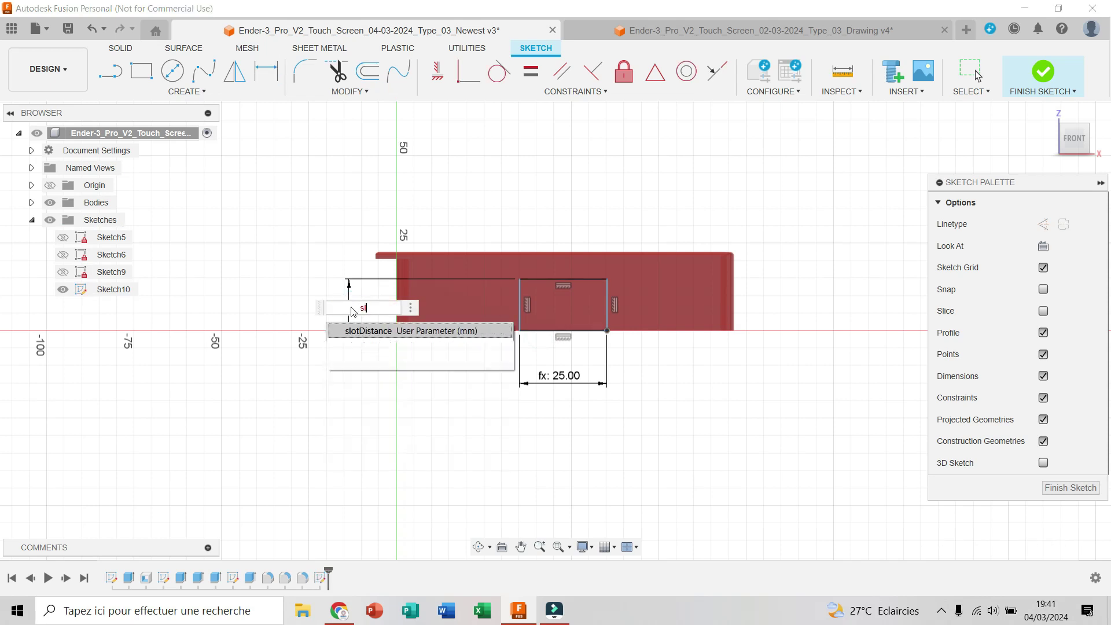
pyautogui.write('o')
pyautogui.click(370, 345)
pyautogui.press('Return')
# Dimension the distance from the projected hole centre to the rectangle's nearest side with the slotDistance parameter.
pyautogui.click(520, 315)
pyautogui.click(459, 331)
pyautogui.click(475, 383)
pyautogui.write('slo')
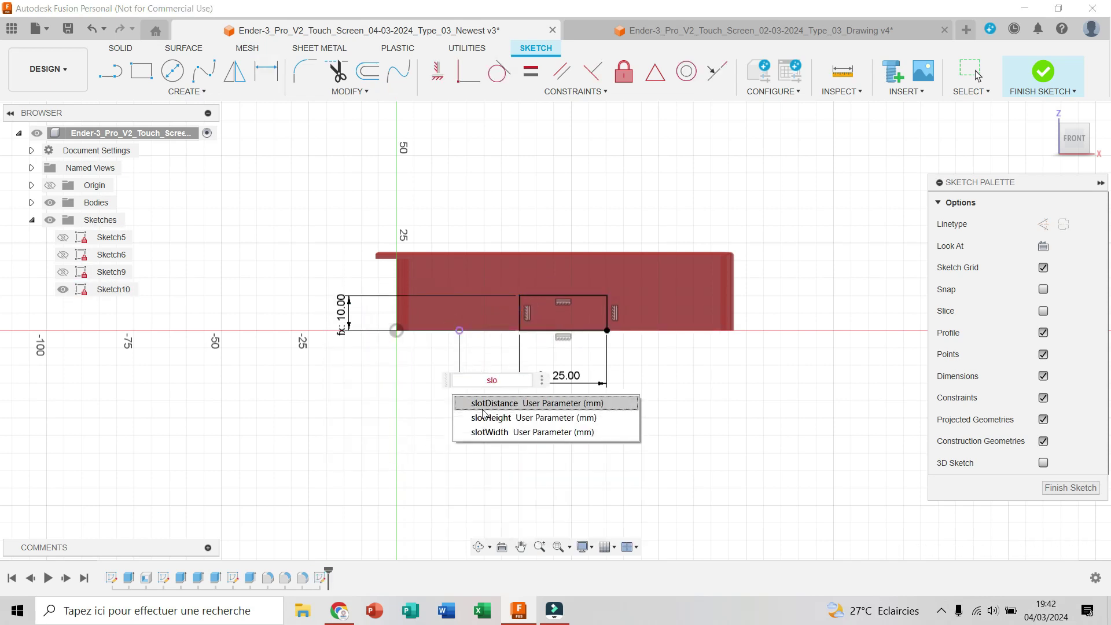
pyautogui.click(483, 404)
pyautogui.press('Return')
# Finish the sketch and extrude-cut the slot rectangle through the cover's front wall.
pyautogui.click(1042, 72)
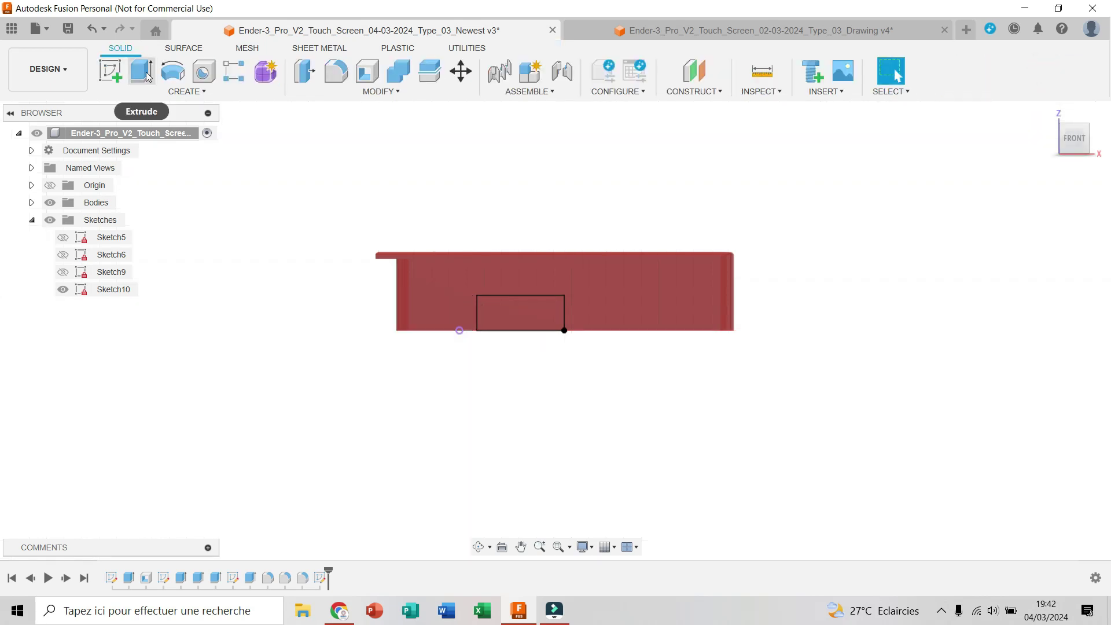
pyautogui.click(144, 78)
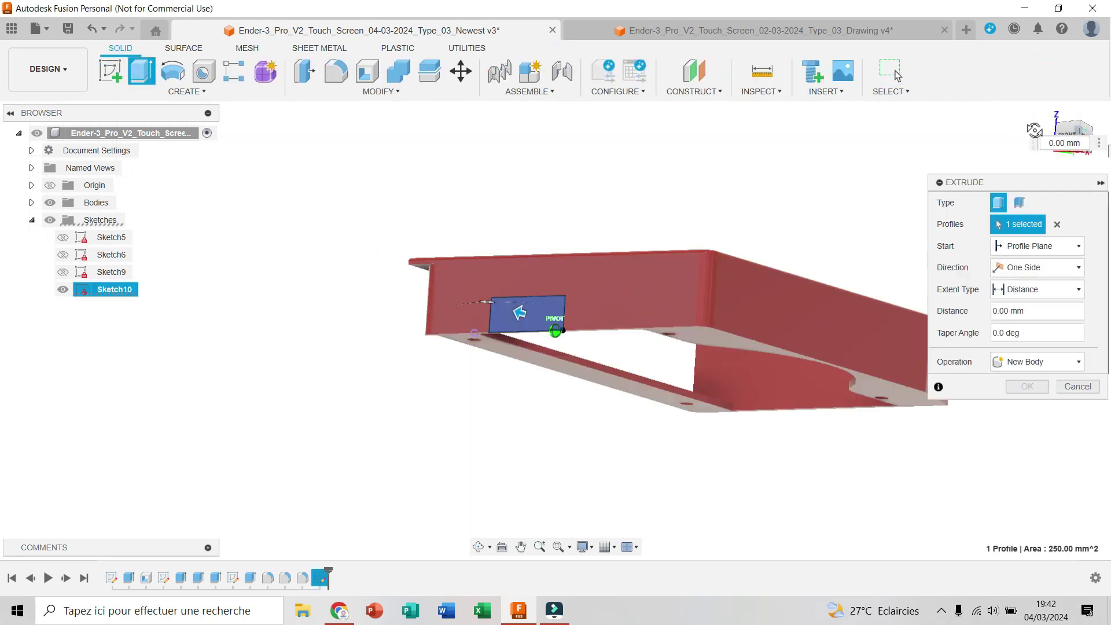
pyautogui.moveTo(1086, 137); pyautogui.dragTo(1054, 110)
pyautogui.moveTo(566, 328); pyautogui.dragTo(596, 338)
pyautogui.click(1028, 409)
pyautogui.click(1047, 112)
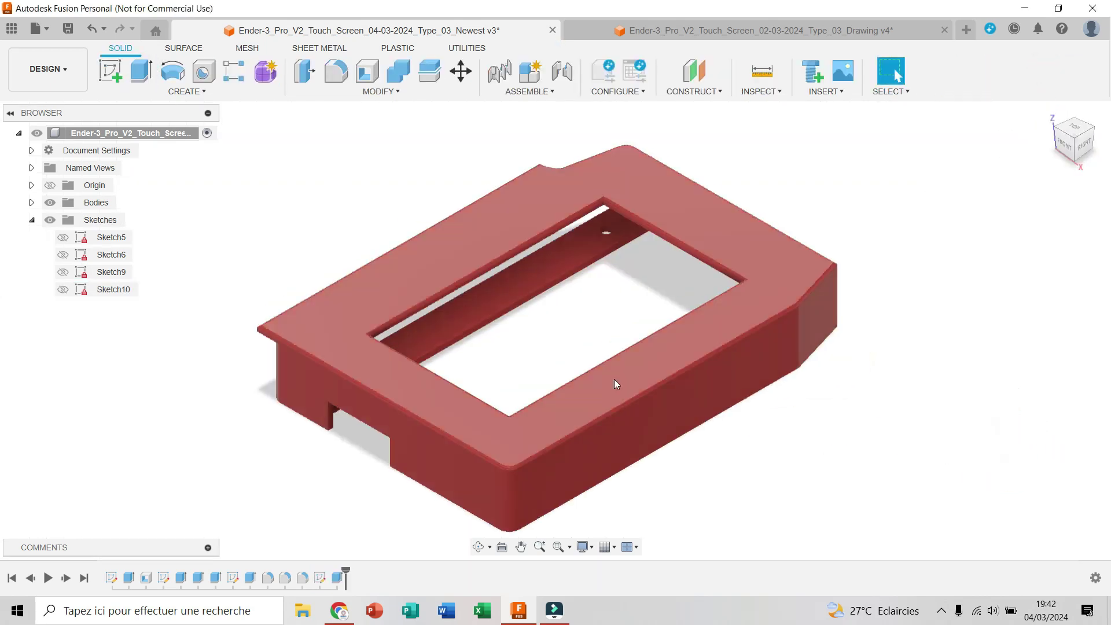